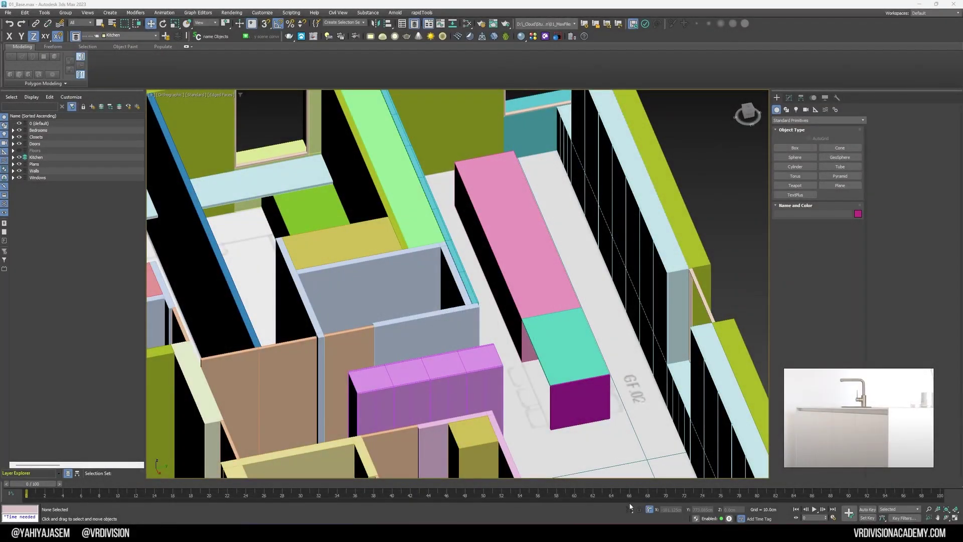
Isolate the three kitchen counter boxes (pink, teal and purple) together with the 2D plan.
{"action": "mouse_move", "coordinate": [493, 330]}
{"action": "middle_mouse_down", "text": "alt"}
{"action": "mouse_move", "coordinate": [410, 251]}
{"action": "mouse_move", "coordinate": [562, 326]}
{"action": "middle_mouse_up", "text": "alt"}
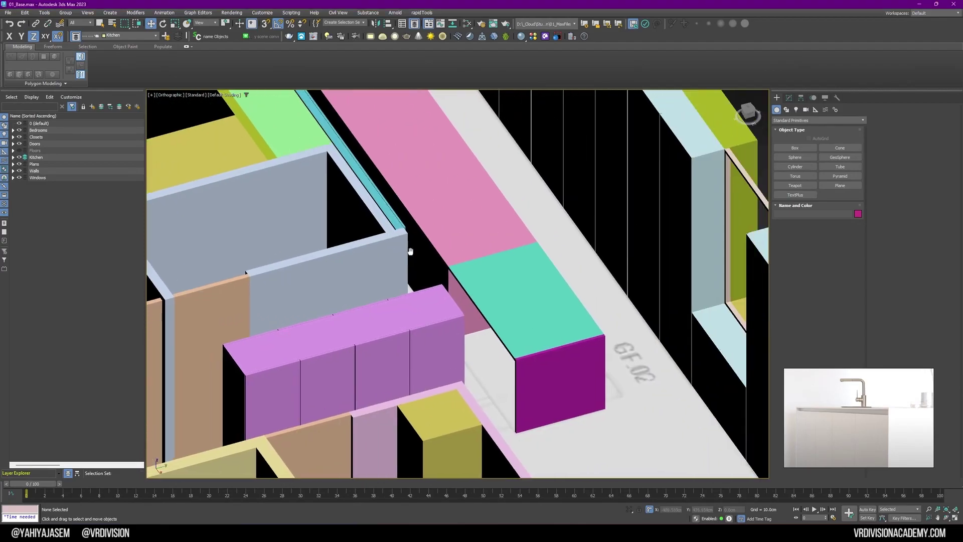
{"action": "left_click", "coordinate": [562, 327]}
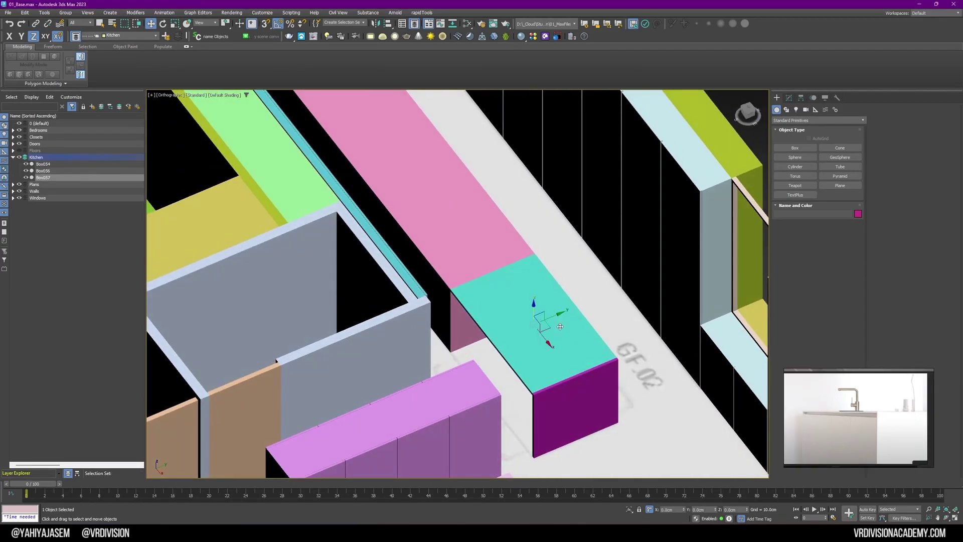
{"action": "left_click", "coordinate": [460, 250], "text": "ctrl"}
{"action": "left_click", "coordinate": [588, 397], "text": "ctrl"}
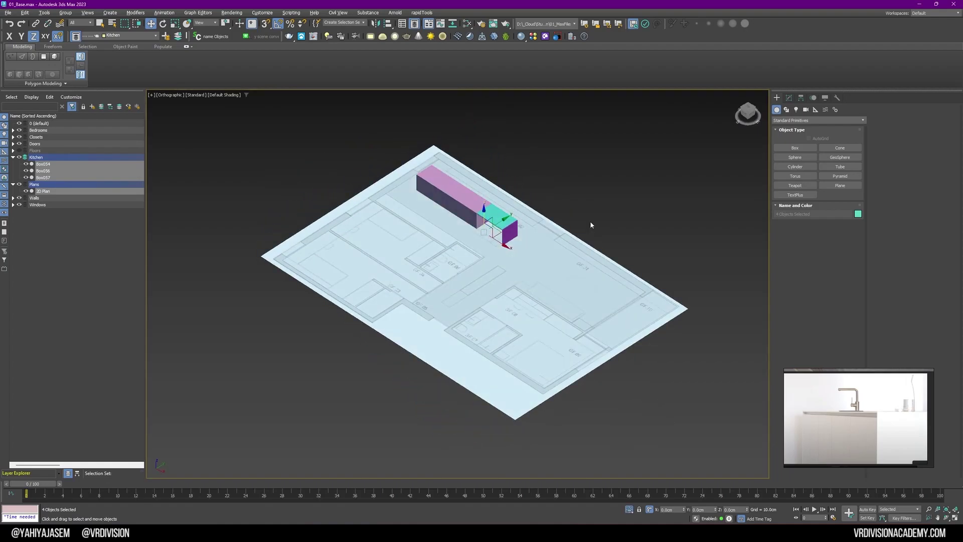
{"action": "scroll", "coordinate": [590, 221], "scroll_direction": "up", "scroll_amount": 8}
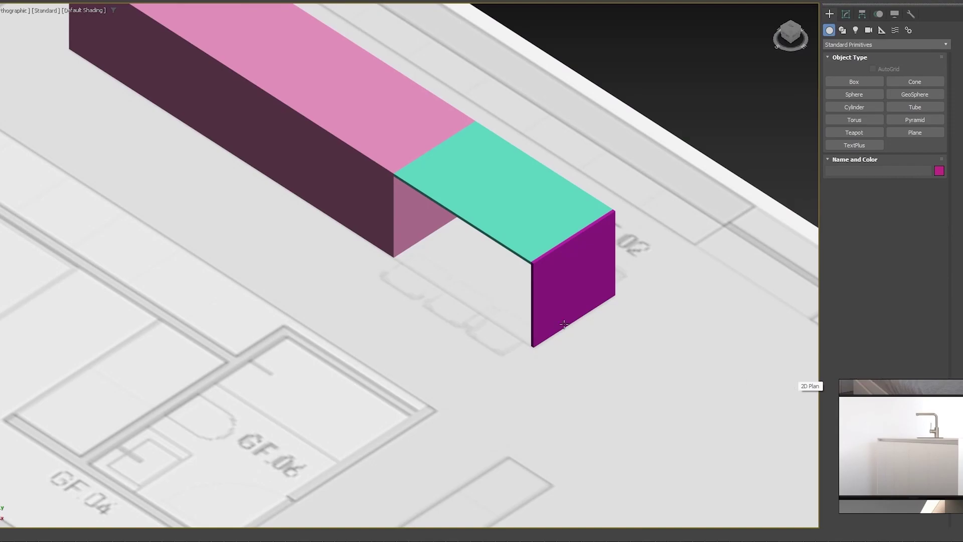
Clone the purple end panel as instances and place one at each end of the long pink box.
{"action": "middle_click_drag", "start_coordinate": [509, 279], "coordinate": [601, 392]}
{"action": "left_click", "coordinate": [648, 388]}
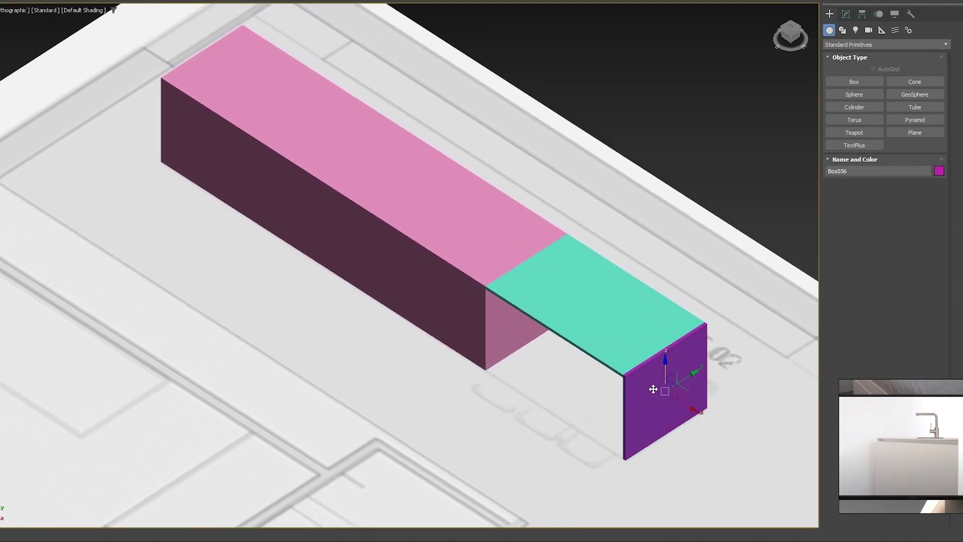
{"action": "scroll", "coordinate": [648, 388], "scroll_direction": "up", "scroll_amount": 2}
{"action": "middle_click_drag", "start_coordinate": [623, 300], "coordinate": [668, 327], "text": "alt"}
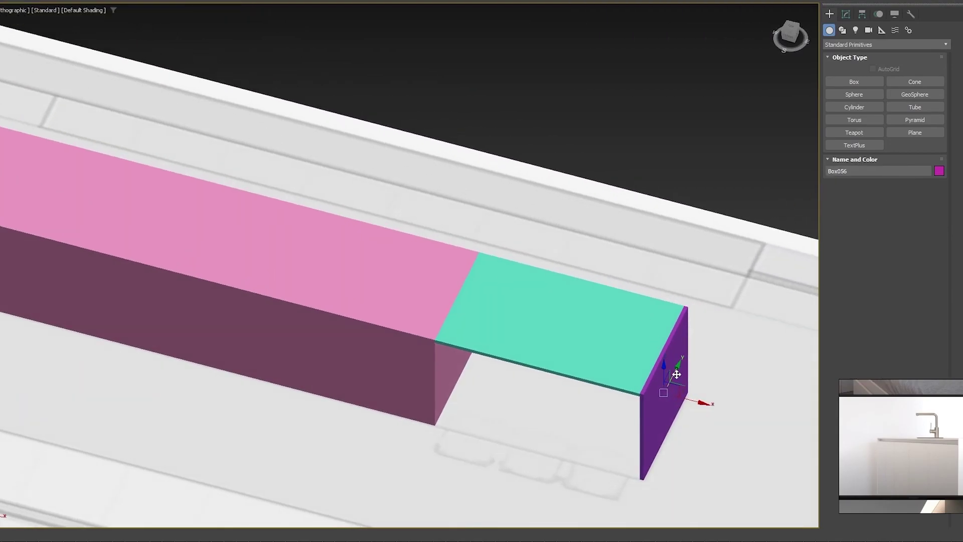
{"action": "left_click_drag", "start_coordinate": [697, 400], "coordinate": [456, 337], "text": "shift"}
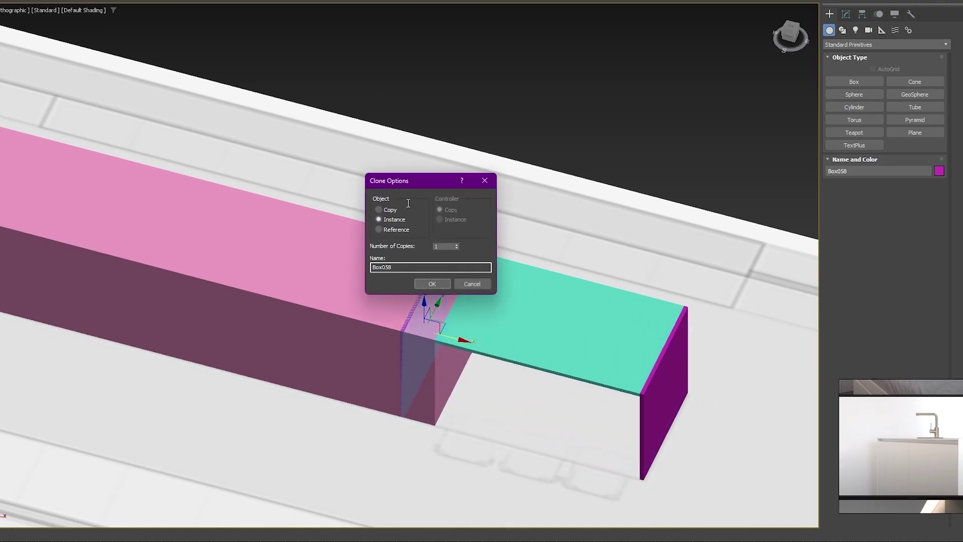
{"action": "left_click", "coordinate": [429, 284]}
{"action": "scroll", "coordinate": [400, 393], "scroll_direction": "up", "scroll_amount": 6}
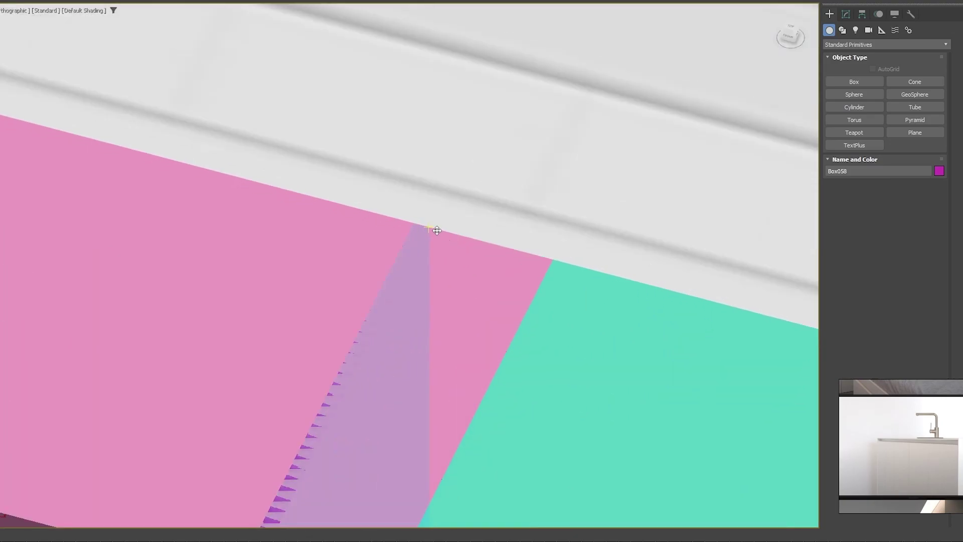
{"action": "scroll", "coordinate": [551, 260], "scroll_direction": "down", "scroll_amount": 5}
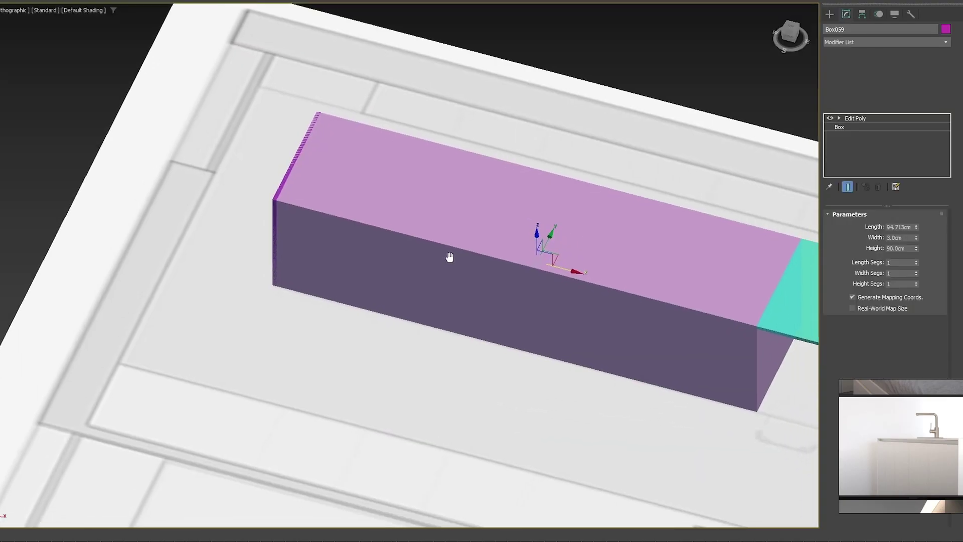
{"action": "middle_click_drag", "start_coordinate": [451, 258], "coordinate": [347, 180]}
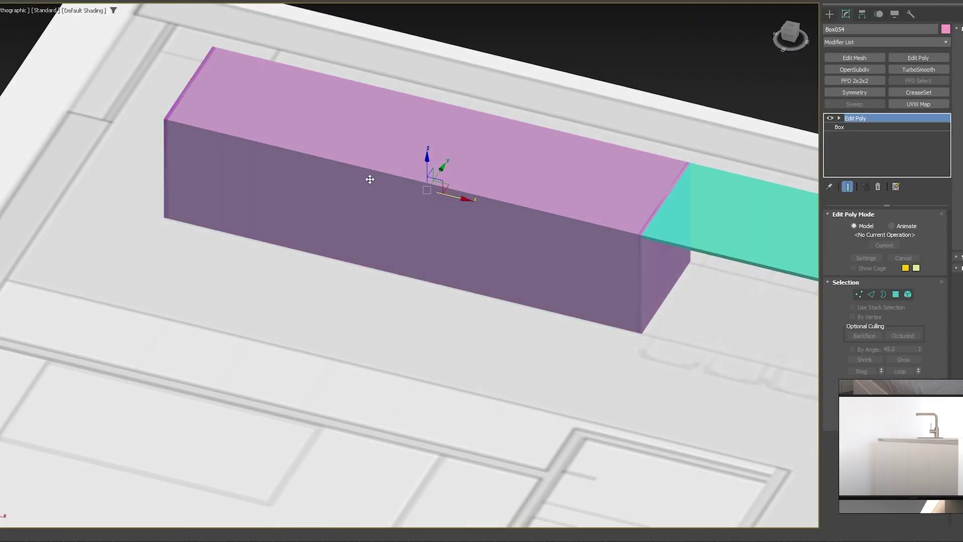
{"action": "key", "text": "ctrl+v"}
{"action": "left_click", "coordinate": [401, 215]}
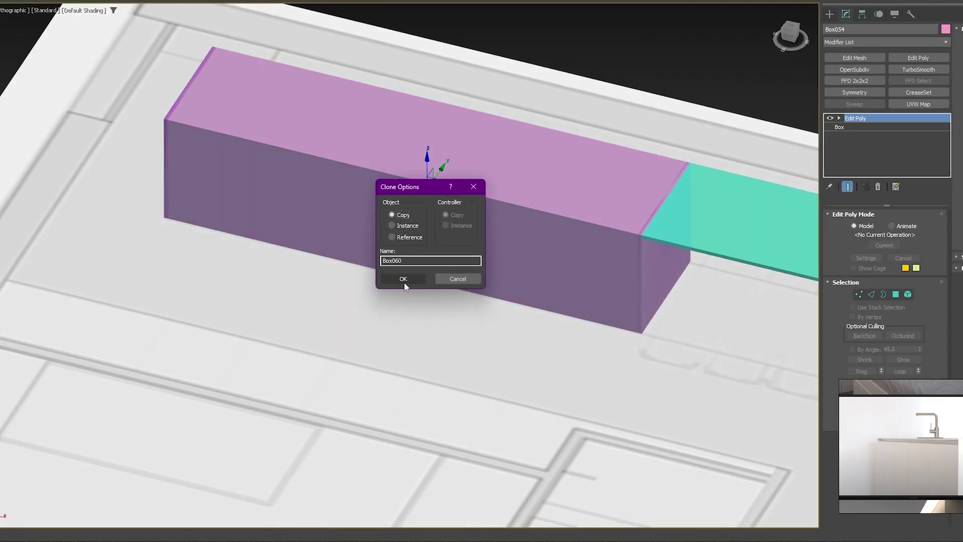
{"action": "left_click", "coordinate": [404, 281]}
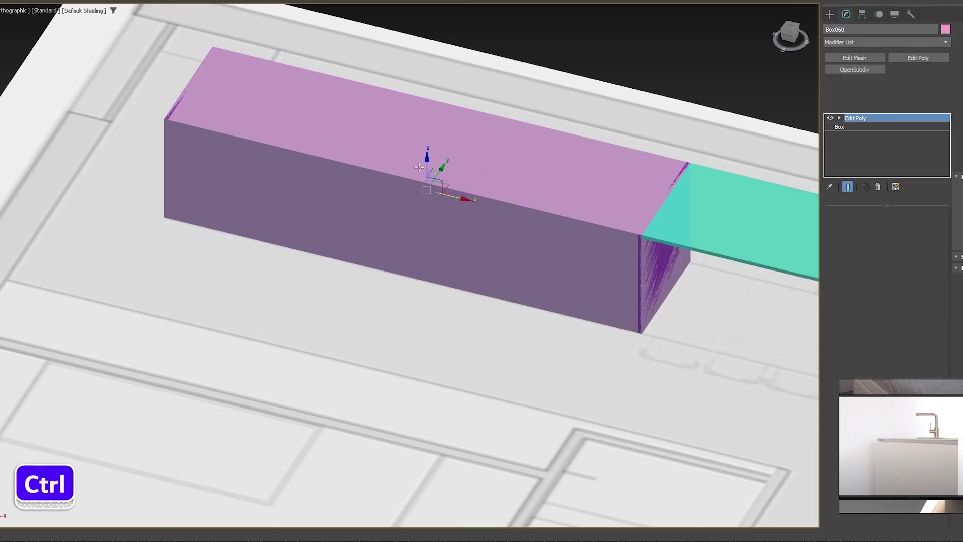
{"action": "left_click_drag", "start_coordinate": [427, 166], "coordinate": [427, 53]}
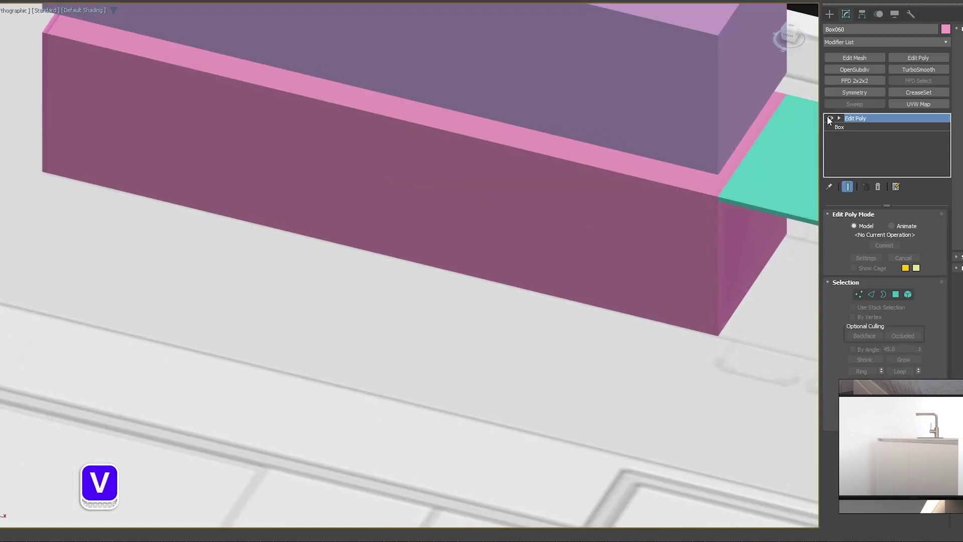
{"action": "scroll", "coordinate": [690, 264], "scroll_direction": "down", "scroll_amount": 3}
{"action": "key", "text": "Delete"}
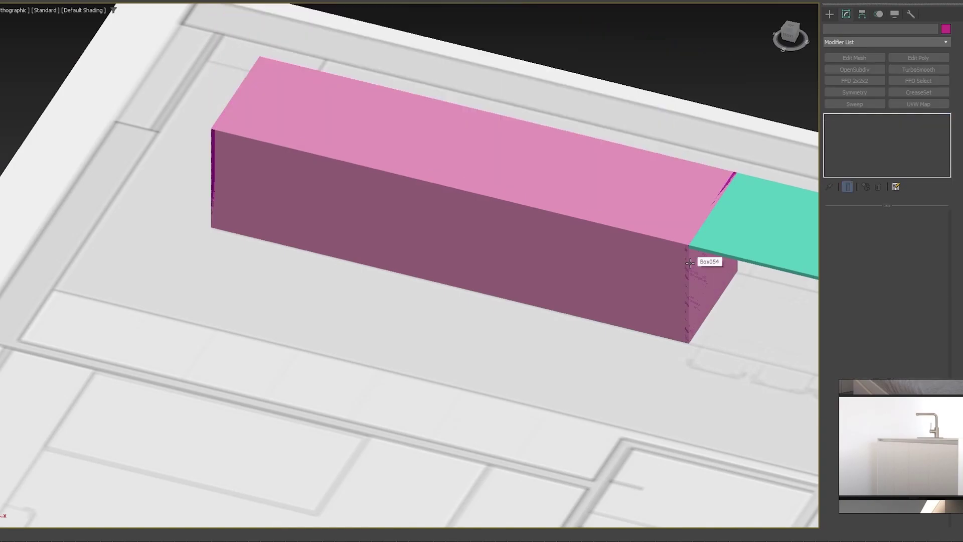
Isolate the counter parts without the 2D plan and snap the pink box's end vertices beside the teal slab to the panel's inner face.
{"action": "left_click", "coordinate": [695, 262]}
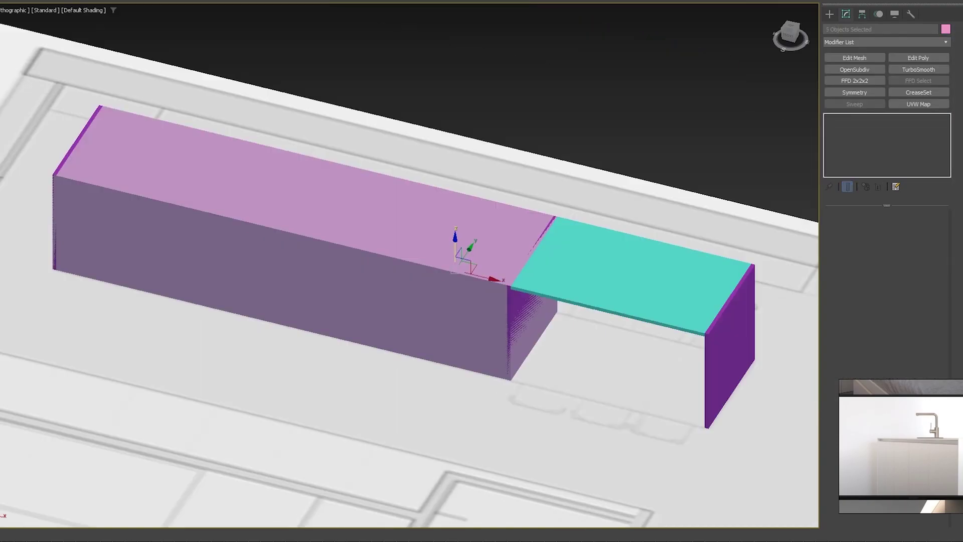
{"action": "key", "text": "alt+q"}
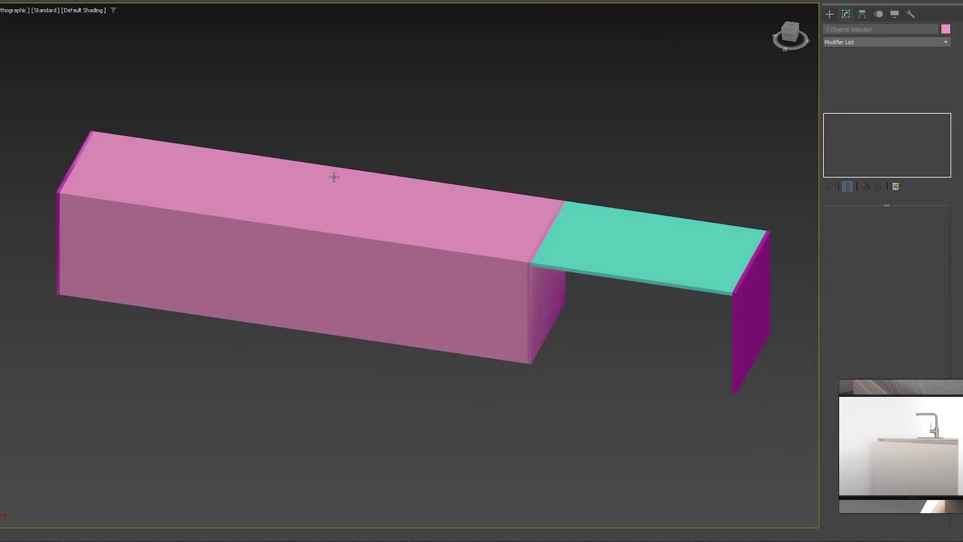
{"action": "left_click", "coordinate": [302, 225]}
{"action": "left_click", "coordinate": [302, 226]}
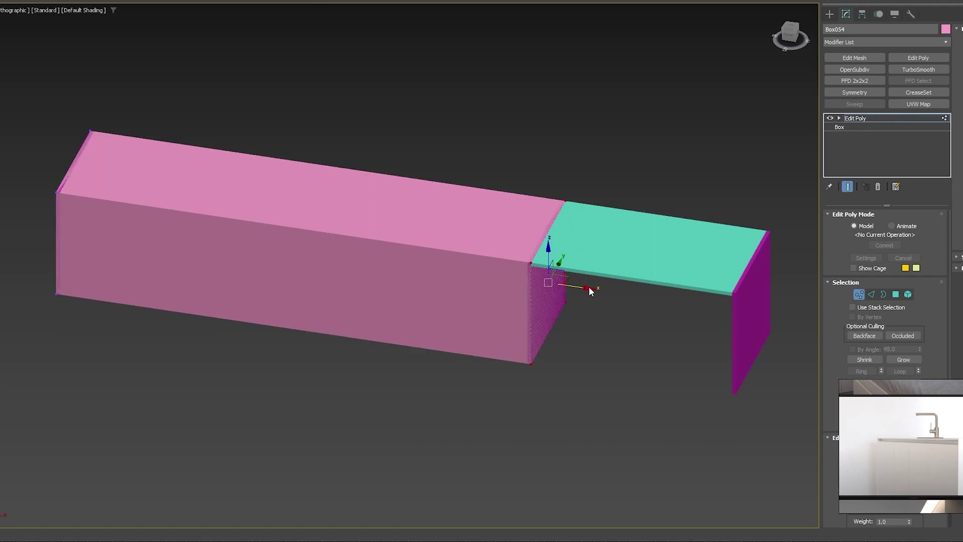
{"action": "key", "text": "1"}
{"action": "key", "text": "1"}
{"action": "left_click_drag", "start_coordinate": [589, 288], "coordinate": [524, 263]}
Snap the vertices at the pink box's far end inward to that end panel's inner face.
{"action": "middle_click_drag", "start_coordinate": [308, 200], "coordinate": [493, 216]}
{"action": "left_click_drag", "start_coordinate": [313, 117], "coordinate": [147, 338]}
{"action": "scroll", "coordinate": [225, 140], "scroll_direction": "up", "scroll_amount": 5}
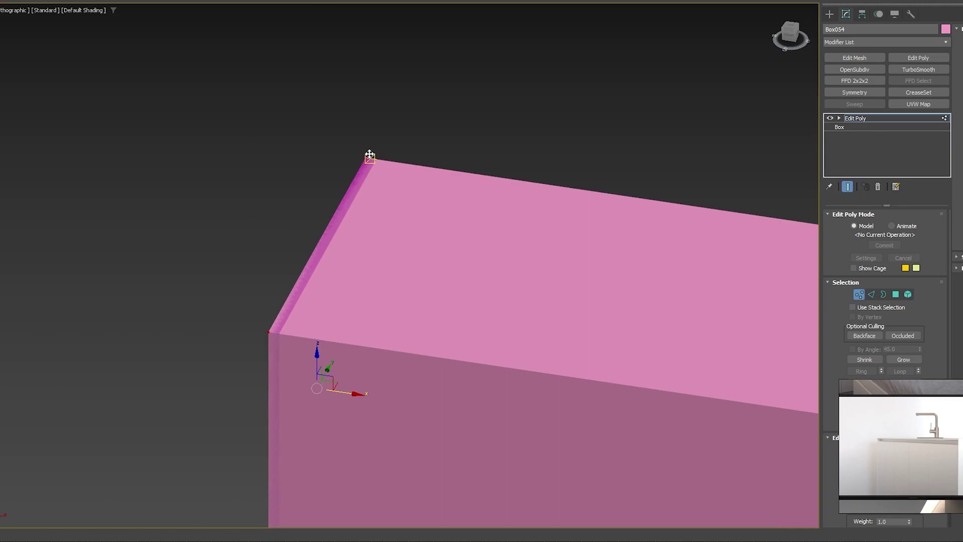
{"action": "left_click_drag", "start_coordinate": [369, 156], "coordinate": [377, 158]}
{"action": "key", "text": "1"}
Clone the end panel between the pink box and the teal slab, placing the clone in front of the counter.
{"action": "scroll", "coordinate": [450, 163], "scroll_direction": "down", "scroll_amount": 4}
{"action": "middle_click_drag", "start_coordinate": [452, 165], "coordinate": [431, 148]}
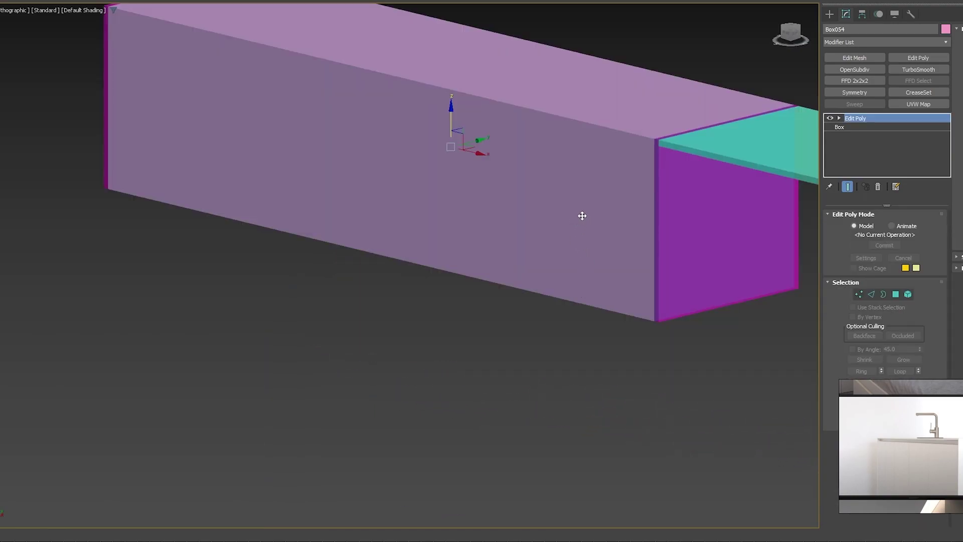
{"action": "middle_click_drag", "start_coordinate": [582, 216], "coordinate": [661, 237], "text": "alt"}
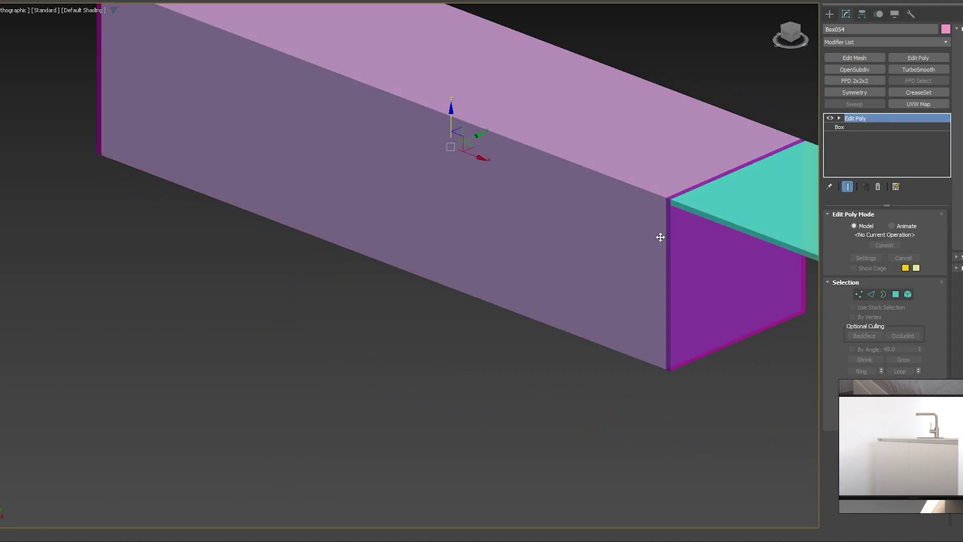
{"action": "left_click", "coordinate": [714, 305]}
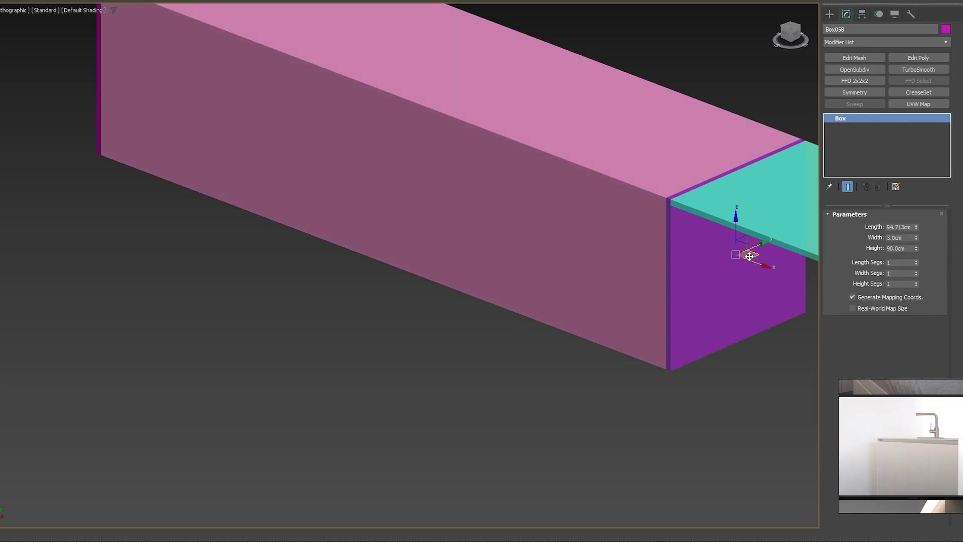
{"action": "left_click_drag", "start_coordinate": [749, 256], "coordinate": [527, 283], "text": "shift"}
{"action": "key", "text": "Return"}
Rotate the cloned panel parallel to the counter's long front and snap its lower corner to the end panel.
{"action": "key", "text": "e"}
{"action": "left_click_drag", "start_coordinate": [516, 384], "coordinate": [466, 387]}
{"action": "key", "text": "w"}
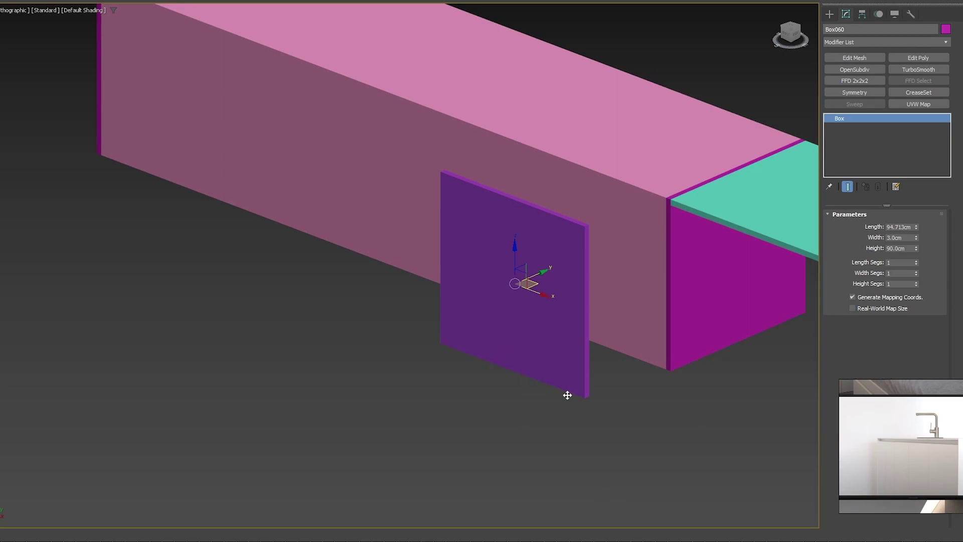
{"action": "left_click_drag", "start_coordinate": [585, 397], "coordinate": [663, 372]}
Apply Edit Poly to the front panel and stretch its end vertices to span the full length between the end panels.
{"action": "scroll", "coordinate": [613, 332], "scroll_direction": "down", "scroll_amount": 1}
{"action": "middle_click_drag", "start_coordinate": [599, 322], "coordinate": [628, 340], "text": "alt"}
{"action": "scroll", "coordinate": [628, 340], "scroll_direction": "up", "scroll_amount": 2}
{"action": "key", "text": "F4"}
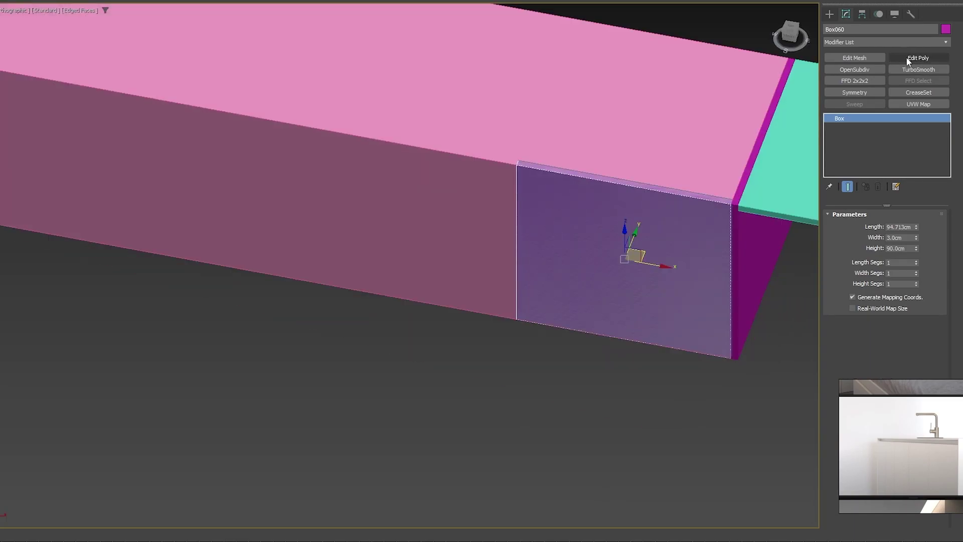
{"action": "left_click", "coordinate": [907, 57]}
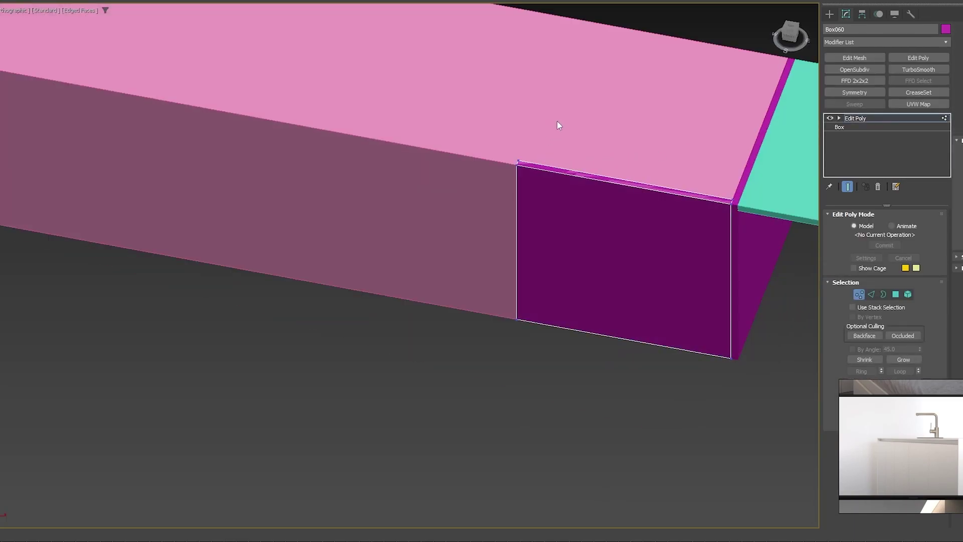
{"action": "scroll", "coordinate": [427, 274], "scroll_direction": "down", "scroll_amount": 2}
{"action": "middle_click_drag", "start_coordinate": [449, 257], "coordinate": [603, 287]}
{"action": "left_click_drag", "start_coordinate": [670, 283], "coordinate": [210, 150]}
{"action": "scroll", "coordinate": [532, 173], "scroll_direction": "down", "scroll_amount": 3}
{"action": "middle_click_drag", "start_coordinate": [532, 173], "coordinate": [490, 138]}
{"action": "mouse_move", "coordinate": [490, 138]}
{"action": "middle_mouse_down", "text": "alt"}
{"action": "mouse_move", "coordinate": [505, 161]}
{"action": "mouse_move", "coordinate": [484, 148]}
{"action": "middle_mouse_up", "text": "alt"}
{"action": "scroll", "coordinate": [510, 163], "scroll_direction": "up", "scroll_amount": 4}
{"action": "key", "text": "1"}
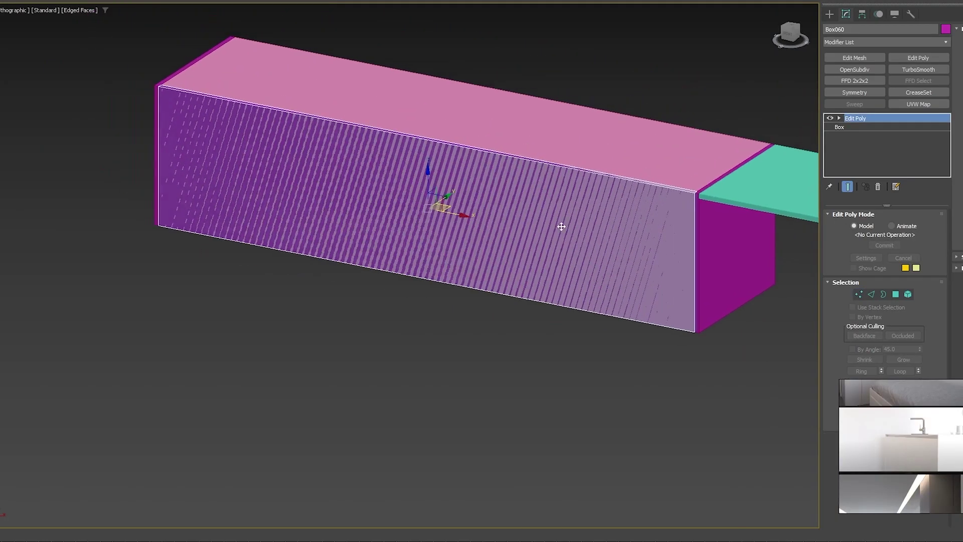
Connect the front panel's long horizontal edges with 5 segments to divide it into doors.
{"action": "key", "text": "2"}
{"action": "left_click_drag", "start_coordinate": [477, 126], "coordinate": [484, 414]}
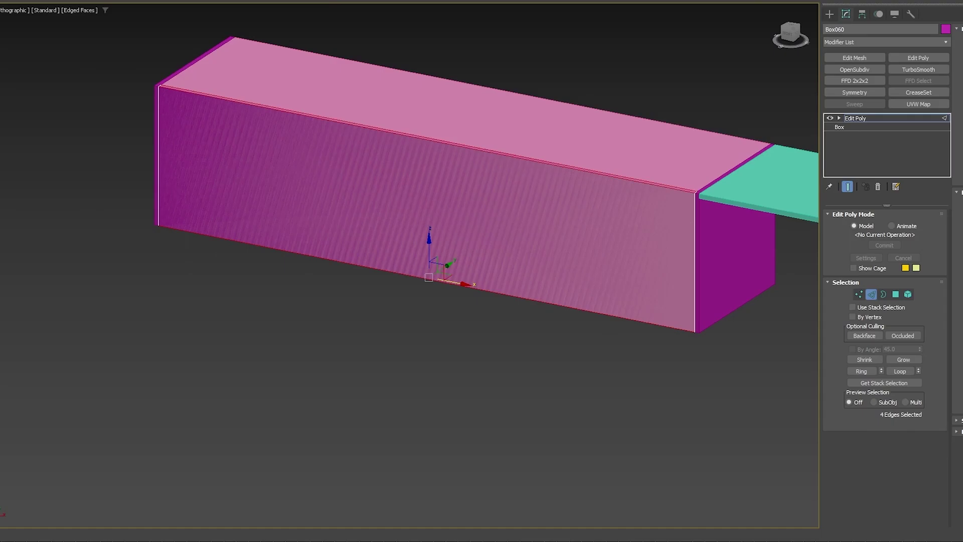
{"action": "key", "text": "ctrl+shift+e"}
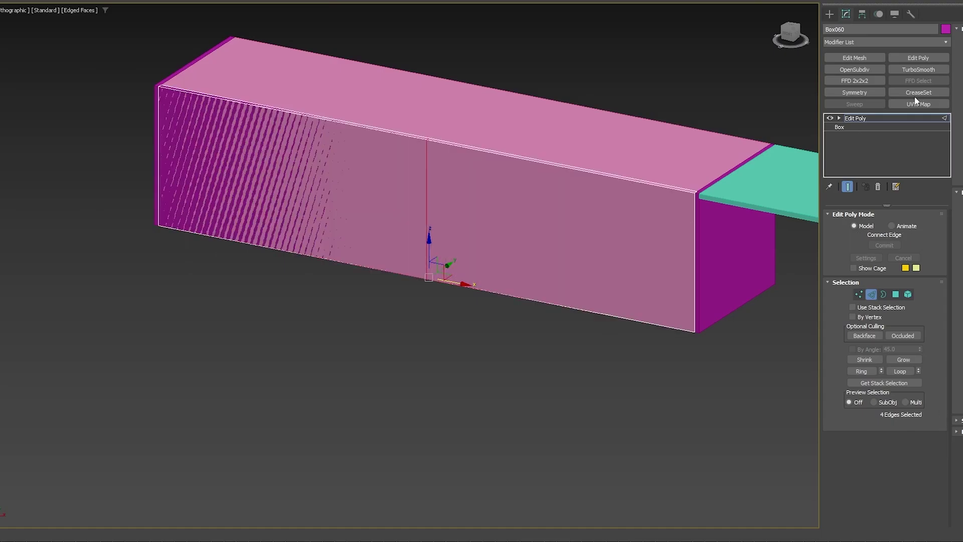
{"action": "middle_click_drag", "start_coordinate": [275, 251], "coordinate": [323, 254], "text": "alt"}
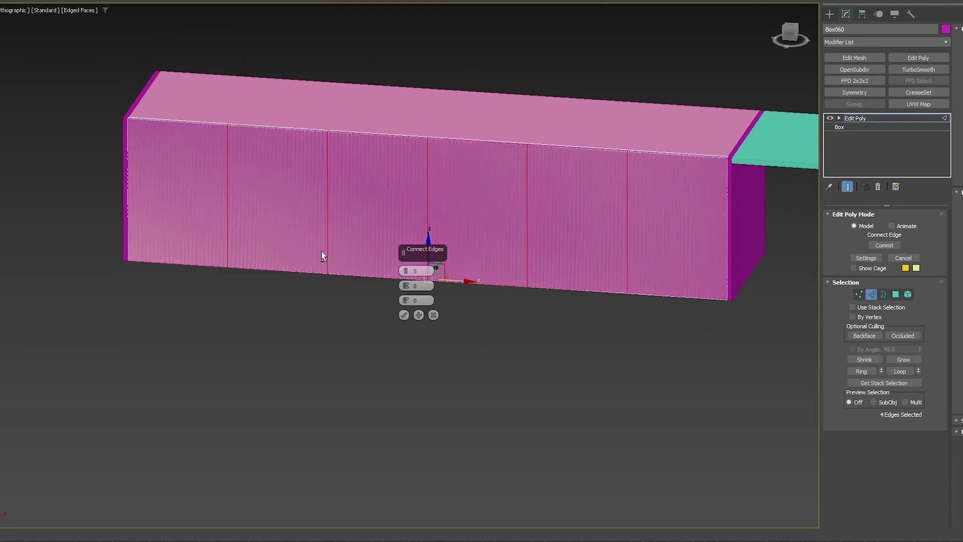
{"action": "left_click", "coordinate": [404, 316]}
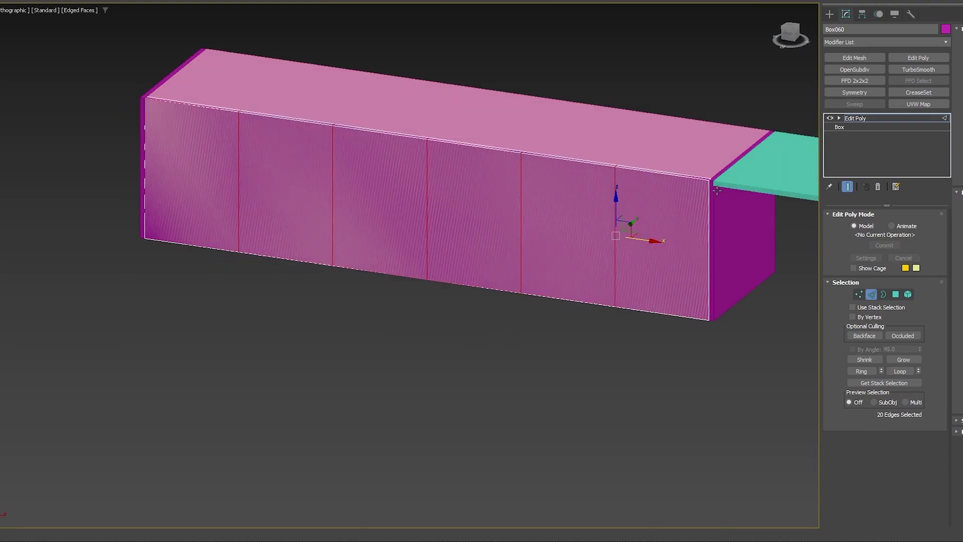
Lower all the top vertices of the divided front panel by 5 cm along Z.
{"action": "middle_click_drag", "start_coordinate": [712, 185], "coordinate": [672, 216]}
{"action": "middle_click_drag", "start_coordinate": [671, 217], "coordinate": [675, 215], "text": "alt"}
{"action": "key", "text": "1"}
{"action": "left_click_drag", "start_coordinate": [709, 138], "coordinate": [527, 241]}
{"action": "middle_click_drag", "start_coordinate": [532, 235], "coordinate": [540, 218], "text": "alt"}
{"action": "left_click_drag", "start_coordinate": [656, 105], "coordinate": [405, 178], "text": "ctrl"}
{"action": "left_click_drag", "start_coordinate": [74, 204], "coordinate": [74, 203]}
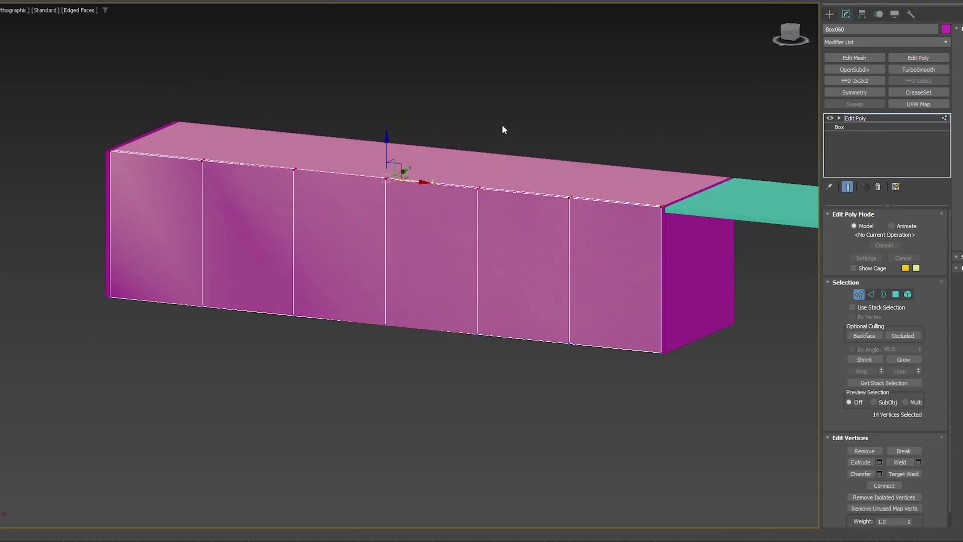
{"action": "mouse_move", "coordinate": [390, 140]}
{"action": "left_mouse_down"}
{"action": "mouse_move", "coordinate": [390, 178]}
{"action": "mouse_move", "coordinate": [384, 133]}
{"action": "left_mouse_up"}
{"action": "right_click", "coordinate": [384, 133]}
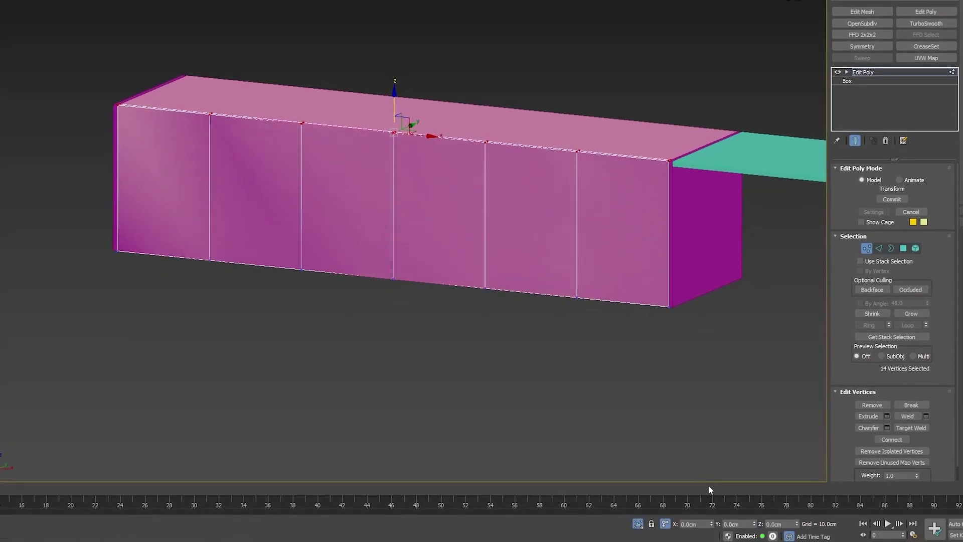
{"action": "type", "text": "-5"}
{"action": "key", "text": "Return"}
{"action": "key", "text": "Return"}
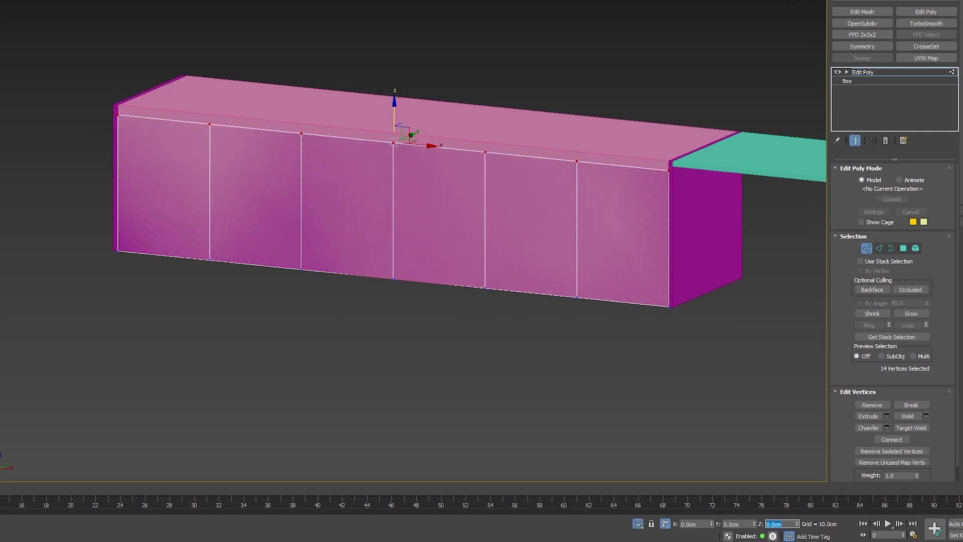
{"action": "middle_click_drag", "start_coordinate": [542, 107], "coordinate": [519, 121], "text": "alt"}
{"action": "left_click", "coordinate": [872, 72]}
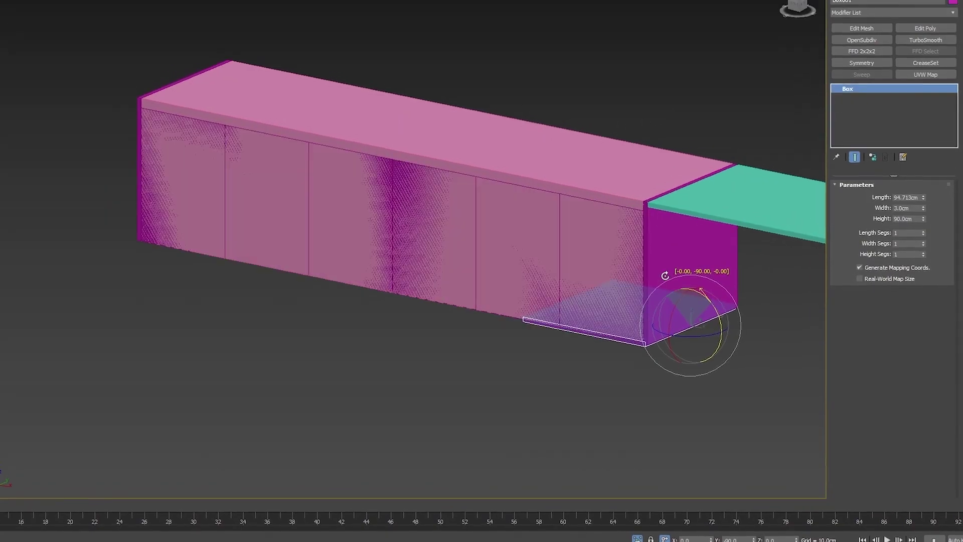
Clone the end panel beside the teal slab with a 90-degree rotation about Y so the clone lies horizontally.
{"action": "left_click_drag", "start_coordinate": [665, 275], "coordinate": [665, 277], "text": "shift"}
{"action": "key", "text": "Return"}
{"action": "middle_click_drag", "start_coordinate": [631, 295], "coordinate": [678, 305], "text": "alt"}
{"action": "key", "text": "w"}
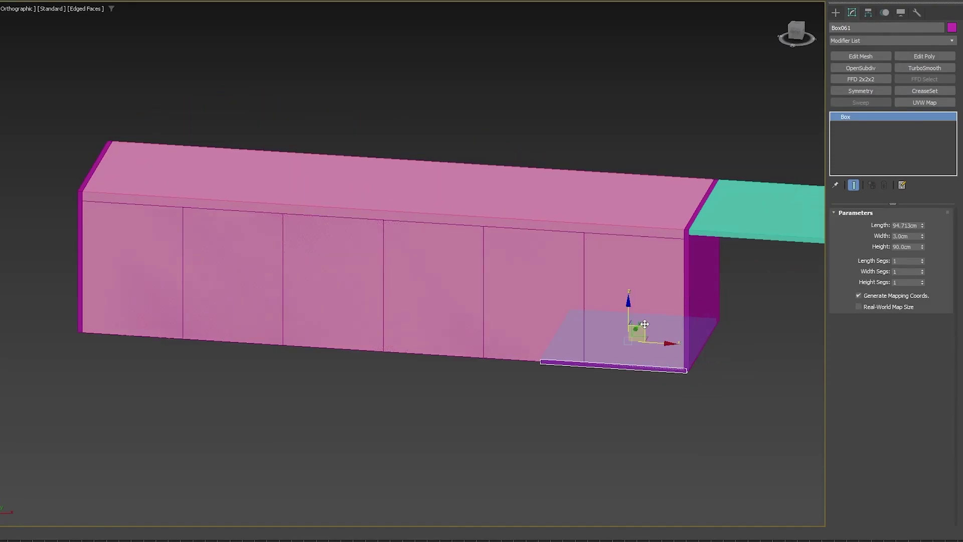
Move the horizontal panel onto the top of the counter, fitting its end against the end panel beside the teal slab.
{"action": "left_click_drag", "start_coordinate": [641, 329], "coordinate": [601, 144]}
{"action": "scroll", "coordinate": [691, 209], "scroll_direction": "up", "scroll_amount": 5}
{"action": "middle_click_drag", "start_coordinate": [691, 210], "coordinate": [733, 252], "text": "alt"}
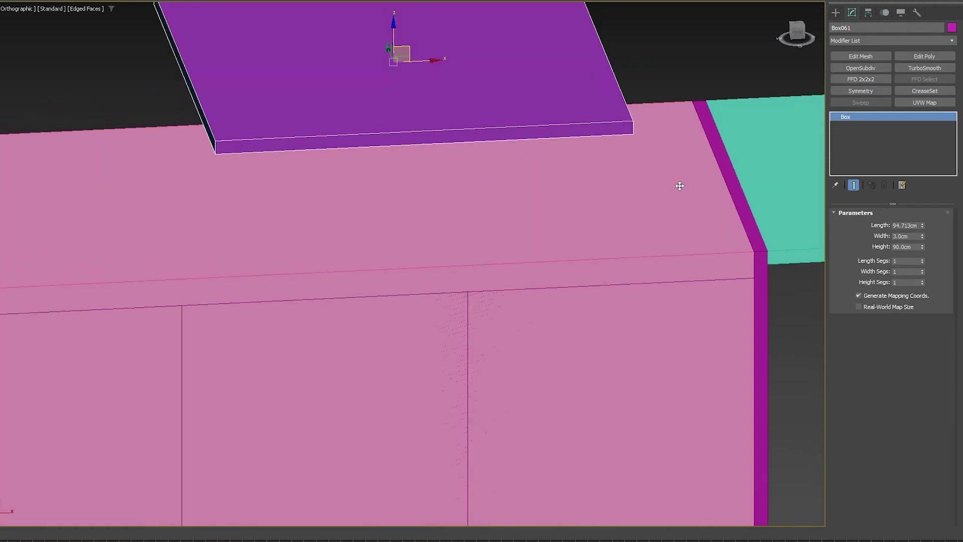
{"action": "scroll", "coordinate": [680, 186], "scroll_direction": "down", "scroll_amount": 2}
{"action": "left_click_drag", "start_coordinate": [684, 178], "coordinate": [750, 254]}
{"action": "scroll", "coordinate": [664, 323], "scroll_direction": "down", "scroll_amount": 5}
{"action": "scroll", "coordinate": [667, 245], "scroll_direction": "up", "scroll_amount": 3}
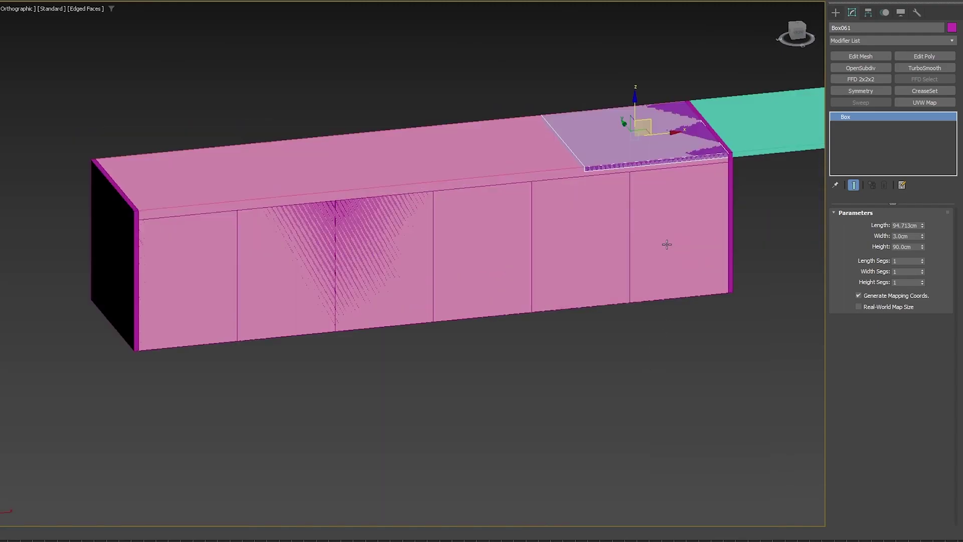
Set the top panel's height parameter to 370 cm so it spans the full length between the two end panels.
{"action": "middle_click_drag", "start_coordinate": [667, 244], "coordinate": [678, 282]}
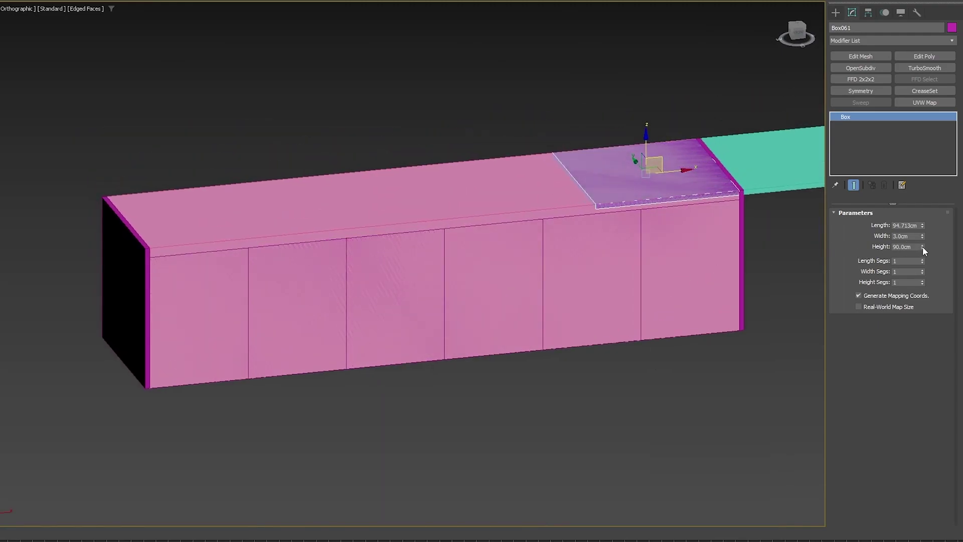
{"action": "left_click_drag", "start_coordinate": [923, 247], "coordinate": [888, 153]}
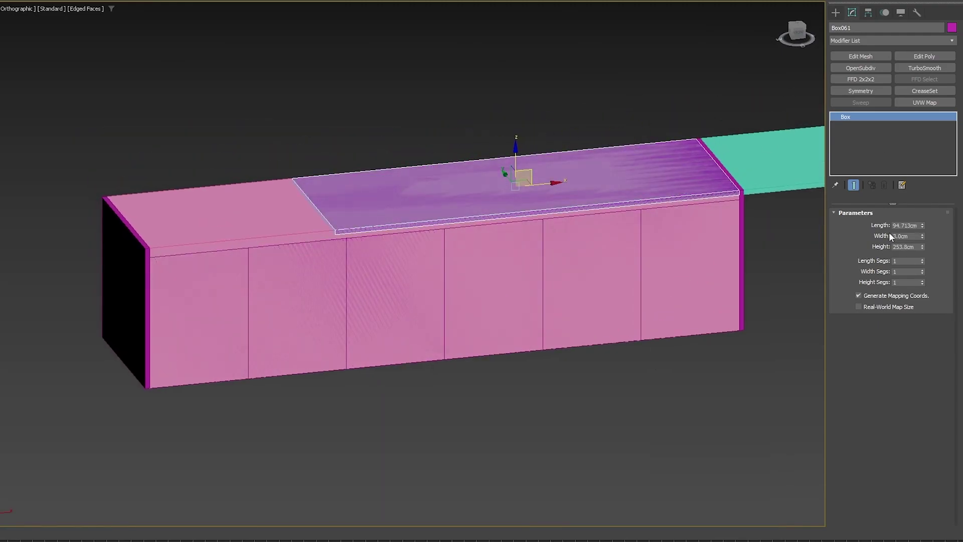
{"action": "type", "text": "370"}
{"action": "key", "text": "Return"}
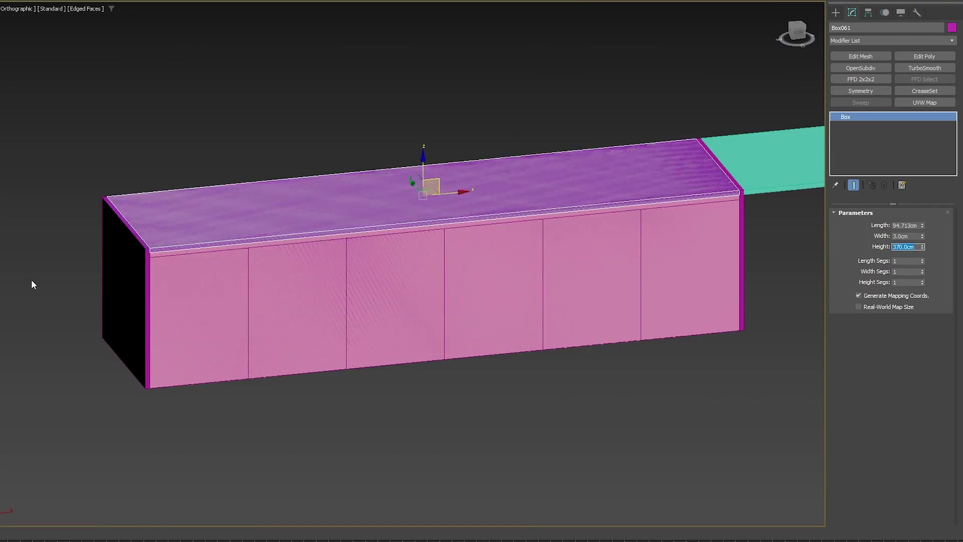
{"action": "scroll", "coordinate": [149, 249], "scroll_direction": "up", "scroll_amount": 9}
{"action": "scroll", "coordinate": [179, 219], "scroll_direction": "down", "scroll_amount": 9}
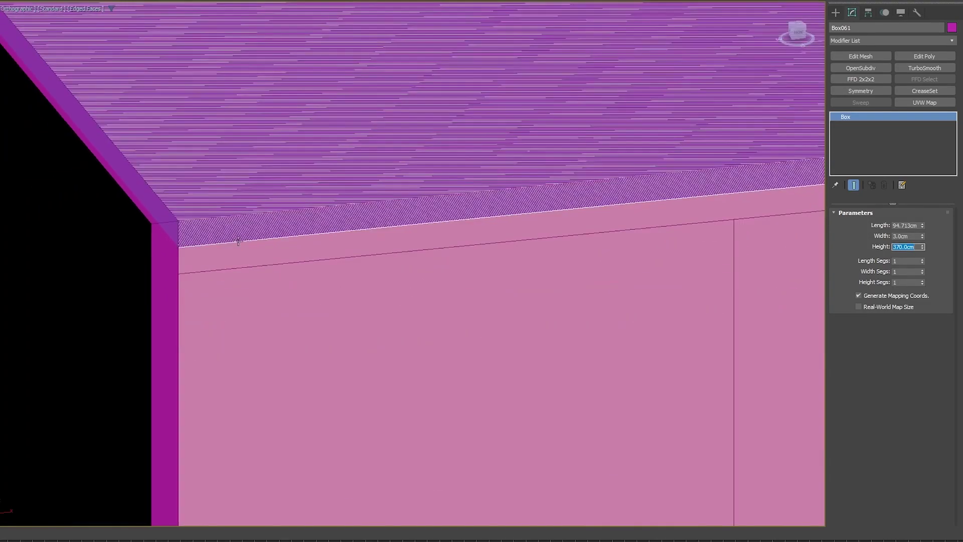
{"action": "middle_click_drag", "start_coordinate": [236, 241], "coordinate": [202, 243], "text": "alt"}
Examine how both end panels meet the top panel at the counter's upper corners.
{"action": "left_click", "coordinate": [228, 174]}
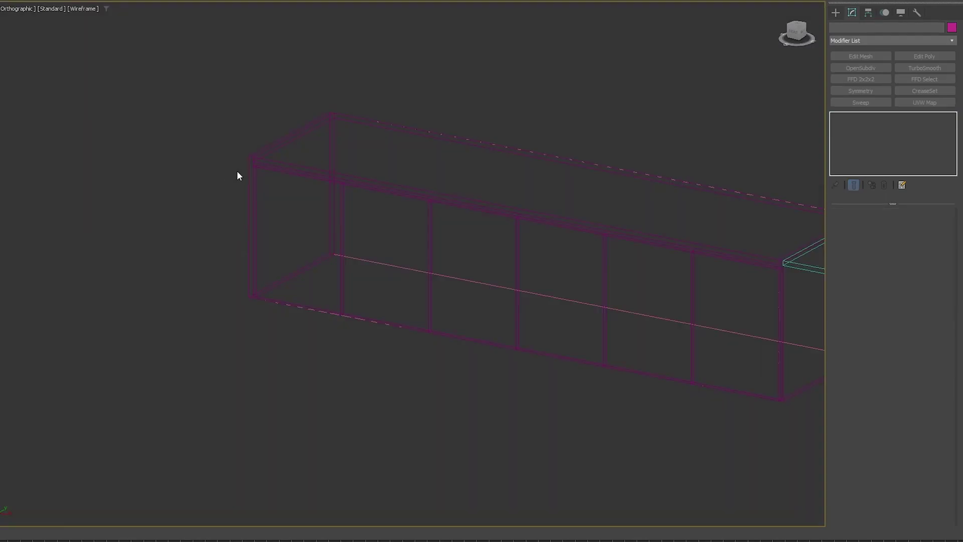
{"action": "scroll", "coordinate": [248, 161], "scroll_direction": "up", "scroll_amount": 8}
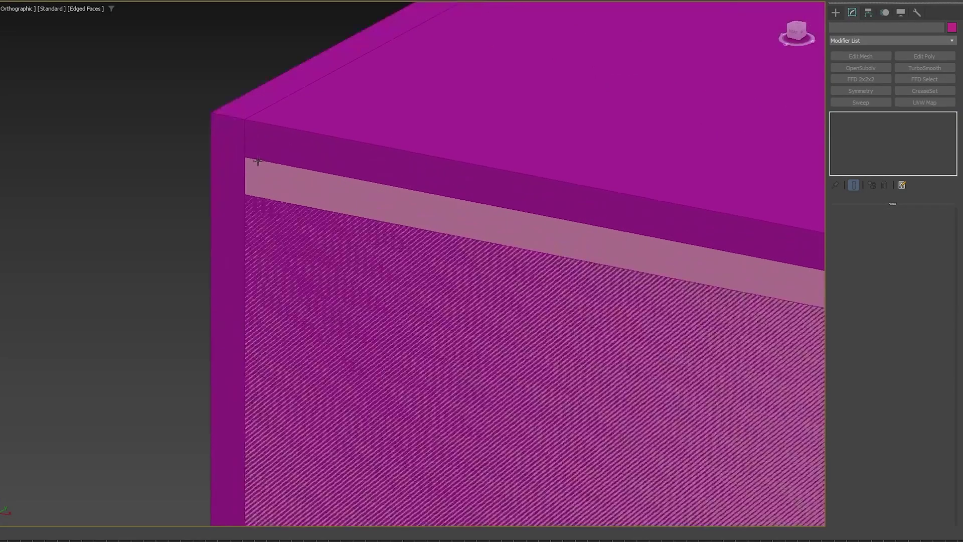
{"action": "left_click", "coordinate": [223, 132]}
{"action": "scroll", "coordinate": [301, 154], "scroll_direction": "down", "scroll_amount": 8}
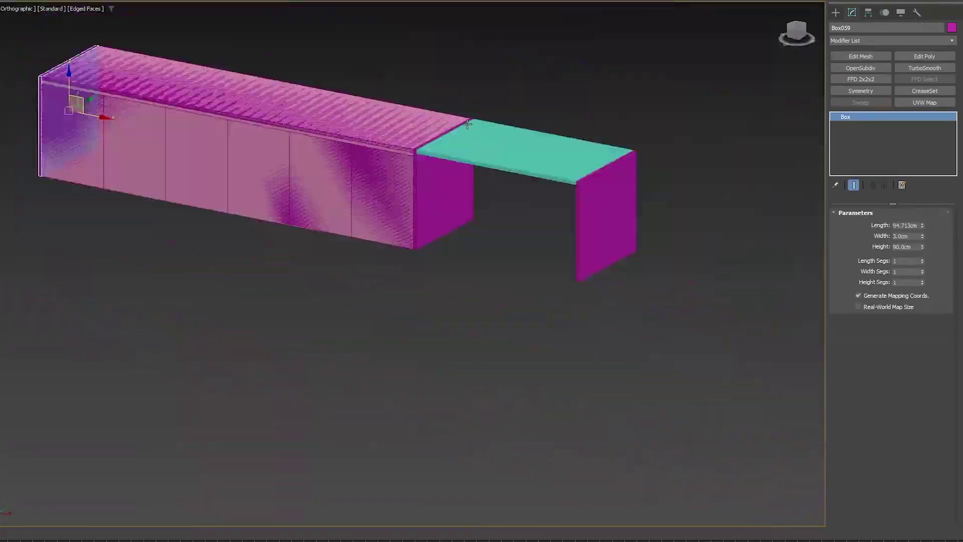
{"action": "scroll", "coordinate": [384, 242], "scroll_direction": "up", "scroll_amount": 6}
{"action": "left_click", "coordinate": [384, 243]}
{"action": "scroll", "coordinate": [385, 242], "scroll_direction": "down", "scroll_amount": 5}
{"action": "scroll", "coordinate": [449, 175], "scroll_direction": "up", "scroll_amount": 2}
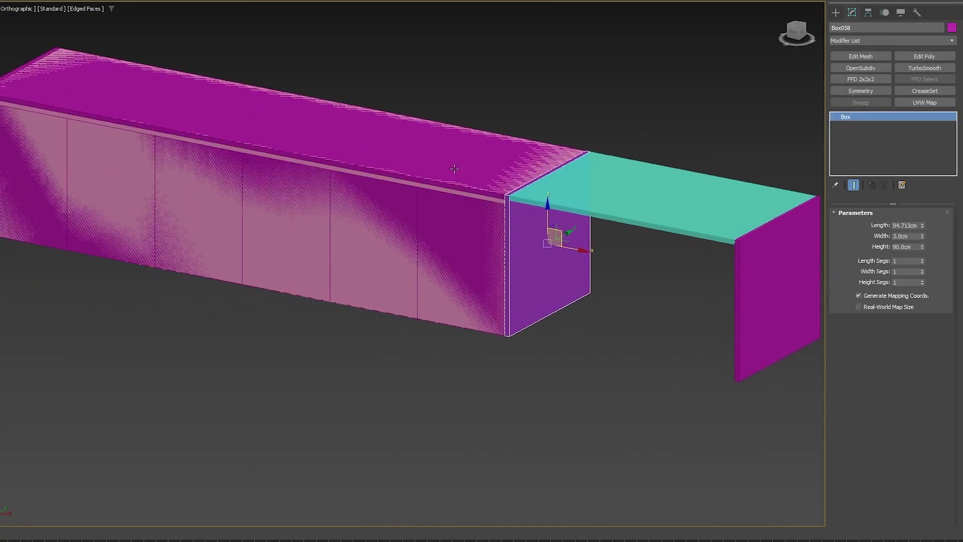
Lower the top vertices of the divided front panel by 2 cm along Z.
{"action": "left_click", "coordinate": [448, 175]}
{"action": "left_click", "coordinate": [450, 175]}
{"action": "middle_click_drag", "start_coordinate": [488, 173], "coordinate": [654, 151]}
{"action": "key", "text": "ctrl+e"}
{"action": "left_click", "coordinate": [609, 196]}
{"action": "key", "text": "1"}
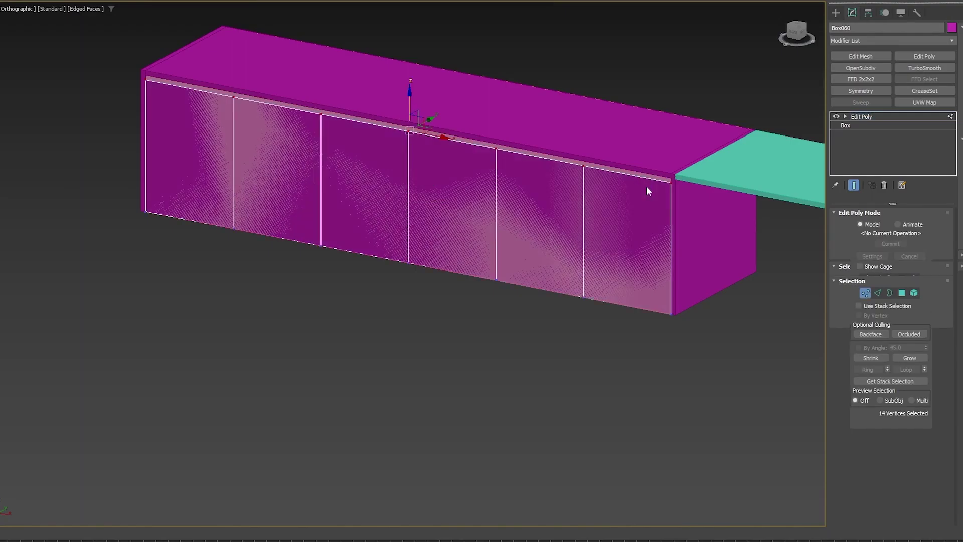
{"action": "middle_click_drag", "start_coordinate": [647, 186], "coordinate": [672, 159], "text": "alt"}
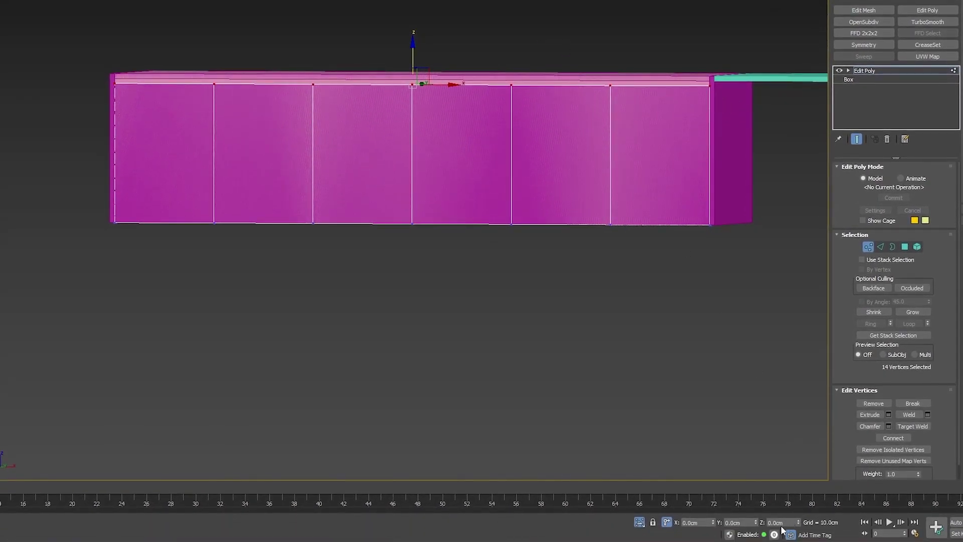
{"action": "double_click", "coordinate": [781, 527]}
{"action": "type", "text": "-2"}
{"action": "key", "text": "Return"}
{"action": "middle_click_drag", "start_coordinate": [586, 161], "coordinate": [545, 190], "text": "alt"}
{"action": "left_click", "coordinate": [864, 71]}
Move the top polygon of the pink placeholder body down to the underside of the new top panel.
{"action": "key", "text": "ctrl+d"}
{"action": "left_click", "coordinate": [511, 107]}
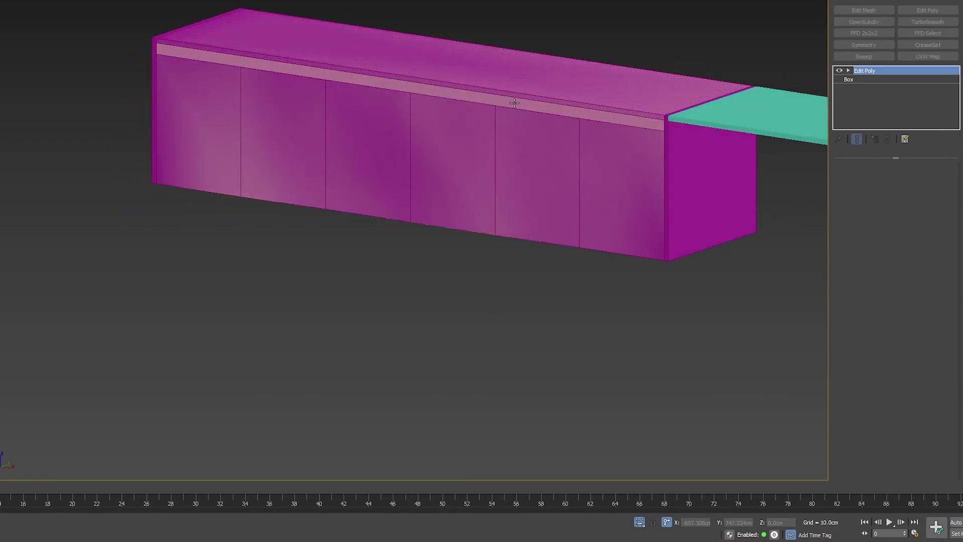
{"action": "middle_click_drag", "start_coordinate": [500, 110], "coordinate": [483, 137], "text": "alt"}
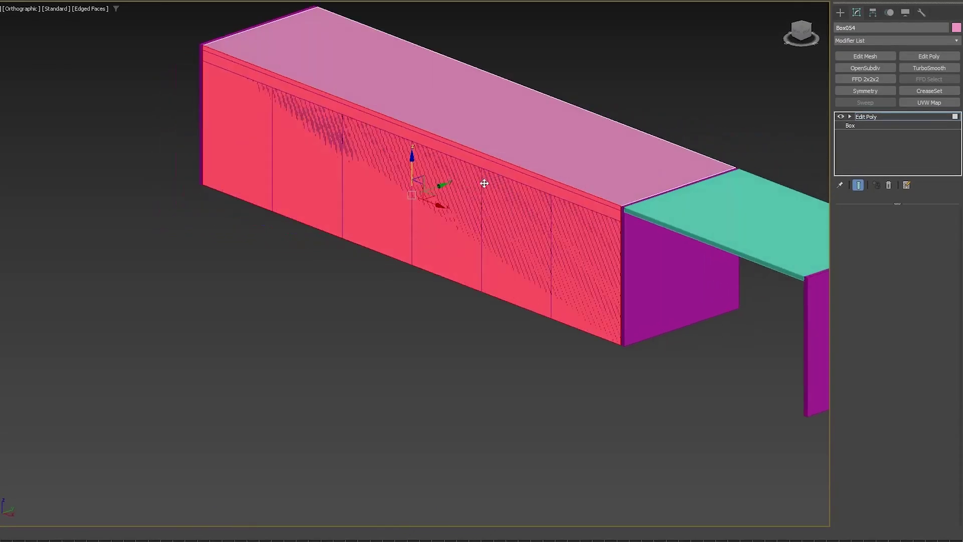
{"action": "middle_click_drag", "start_coordinate": [484, 183], "coordinate": [473, 194], "text": "alt"}
{"action": "scroll", "coordinate": [322, 137], "scroll_direction": "up", "scroll_amount": 2}
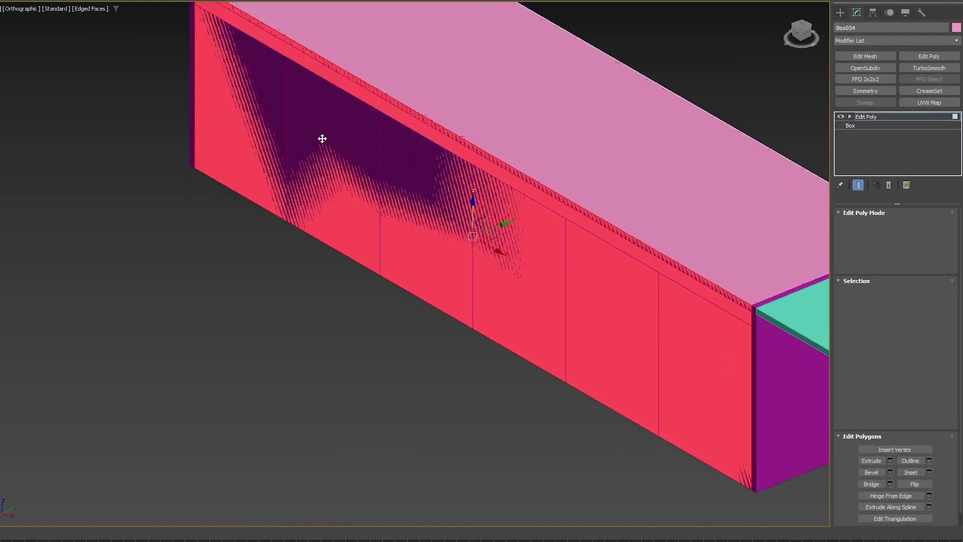
{"action": "middle_click_drag", "start_coordinate": [323, 137], "coordinate": [324, 174], "text": "alt"}
{"action": "middle_click_drag", "start_coordinate": [632, 272], "coordinate": [629, 238], "text": "alt"}
{"action": "left_click", "coordinate": [600, 153]}
{"action": "left_click_drag", "start_coordinate": [548, 68], "coordinate": [728, 300]}
{"action": "scroll", "coordinate": [700, 283], "scroll_direction": "down", "scroll_amount": 1}
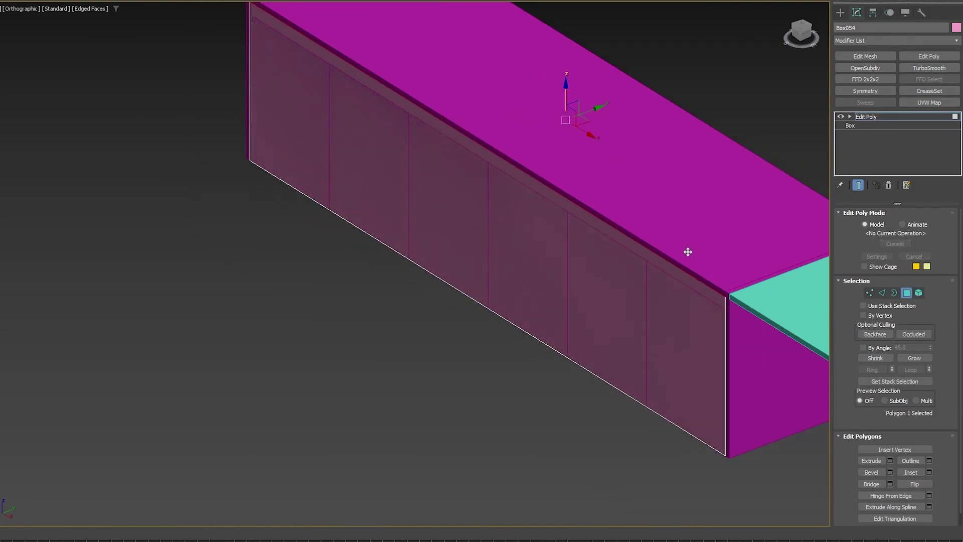
Push the placeholder body's front polygon back behind the divided front panel to form a recess above the doors.
{"action": "middle_click_drag", "start_coordinate": [688, 251], "coordinate": [689, 210], "text": "alt"}
{"action": "scroll", "coordinate": [731, 185], "scroll_direction": "up", "scroll_amount": 6}
{"action": "left_click", "coordinate": [660, 223]}
{"action": "scroll", "coordinate": [592, 248], "scroll_direction": "down", "scroll_amount": 6}
{"action": "middle_click_drag", "start_coordinate": [593, 248], "coordinate": [510, 282], "text": "alt"}
{"action": "scroll", "coordinate": [510, 282], "scroll_direction": "up", "scroll_amount": 2}
{"action": "middle_click_drag", "start_coordinate": [559, 263], "coordinate": [472, 211], "text": "alt"}
{"action": "middle_click_drag", "start_coordinate": [215, 90], "coordinate": [489, 186]}
{"action": "scroll", "coordinate": [488, 186], "scroll_direction": "up", "scroll_amount": 5}
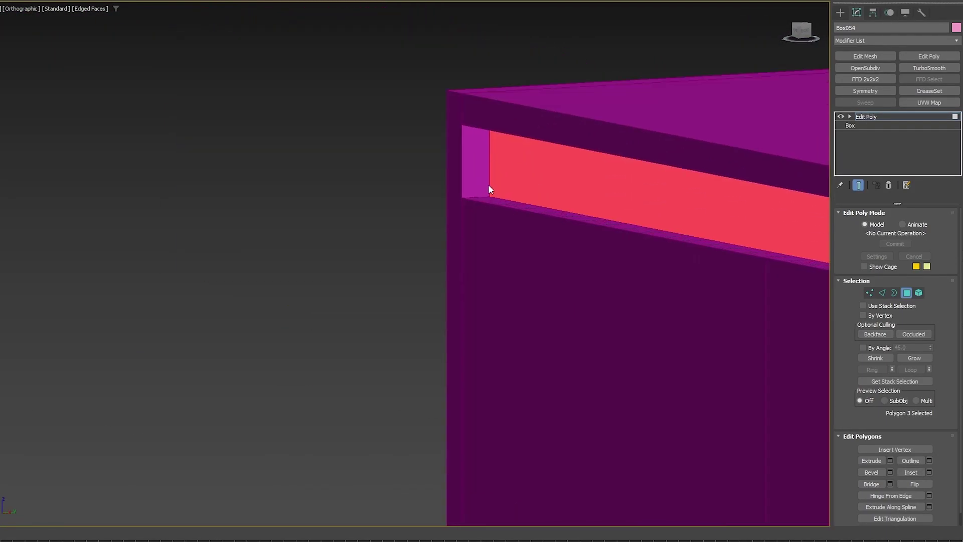
{"action": "scroll", "coordinate": [518, 195], "scroll_direction": "up", "scroll_amount": 5}
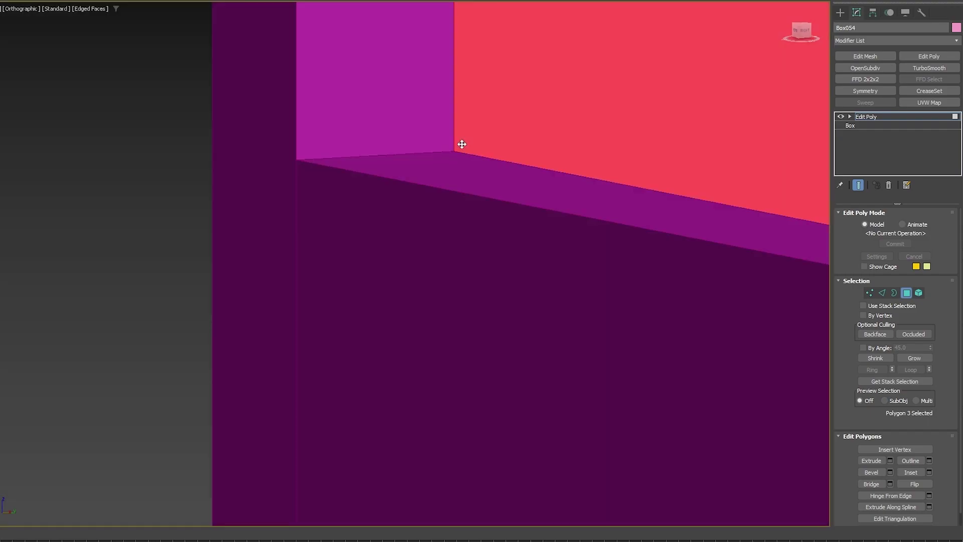
{"action": "scroll", "coordinate": [503, 157], "scroll_direction": "down", "scroll_amount": 3}
{"action": "left_click", "coordinate": [252, 149]}
{"action": "scroll", "coordinate": [252, 149], "scroll_direction": "down", "scroll_amount": 2}
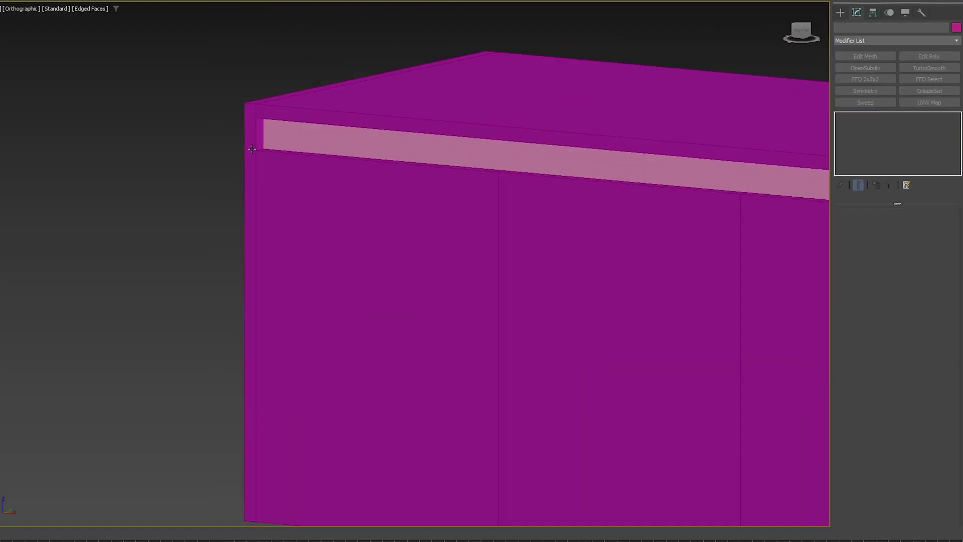
Raise all the bottom vertices of the divided front panel by 3 cm along Z.
{"action": "left_click", "coordinate": [296, 177]}
{"action": "key", "text": "1"}
{"action": "scroll", "coordinate": [593, 195], "scroll_direction": "down", "scroll_amount": 2}
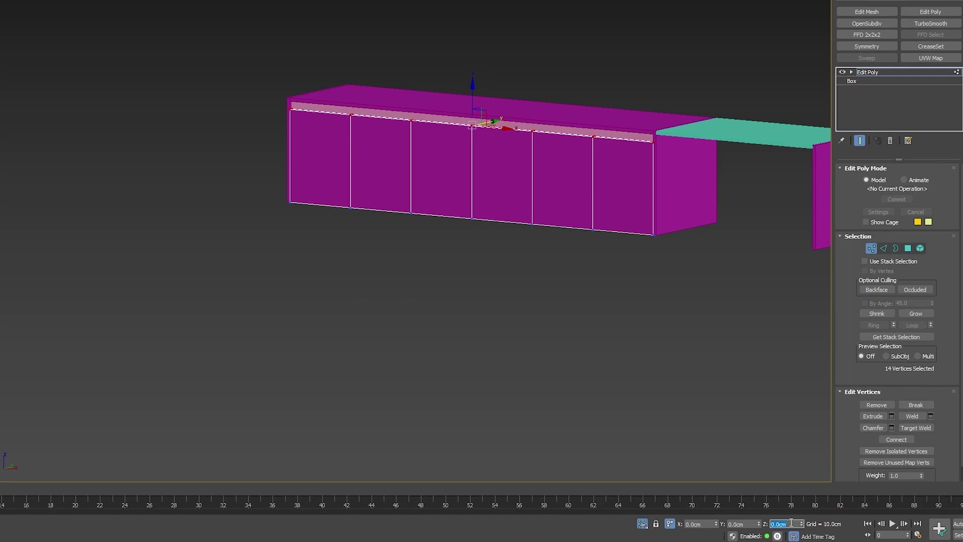
{"action": "scroll", "coordinate": [274, 88], "scroll_direction": "up", "scroll_amount": 4}
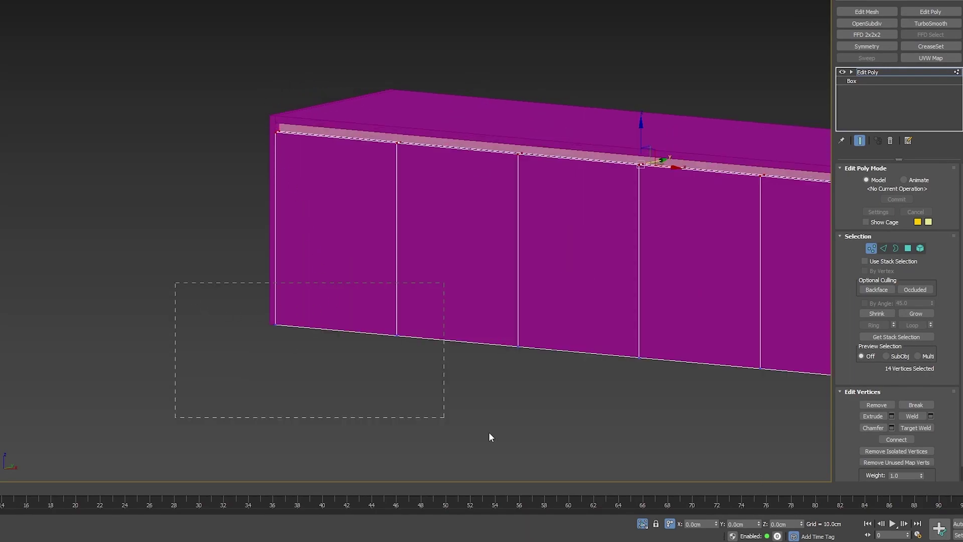
{"action": "left_click_drag", "start_coordinate": [488, 432], "coordinate": [776, 404]}
{"action": "middle_click_drag", "start_coordinate": [776, 404], "coordinate": [488, 264]}
{"action": "left_click_drag", "start_coordinate": [326, 291], "coordinate": [106, 328], "text": "ctrl"}
{"action": "scroll", "coordinate": [118, 342], "scroll_direction": "down", "scroll_amount": 3}
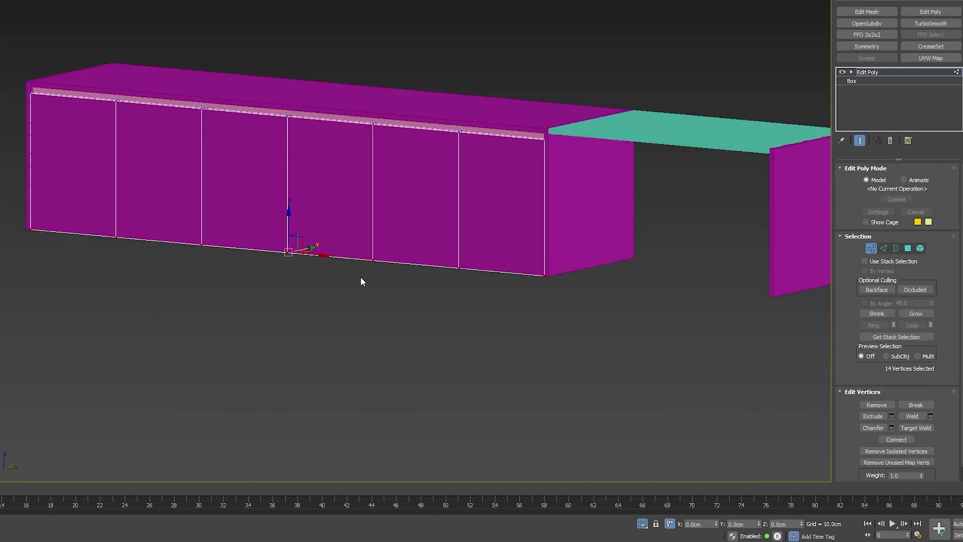
{"action": "middle_click_drag", "start_coordinate": [360, 277], "coordinate": [354, 268], "text": "alt"}
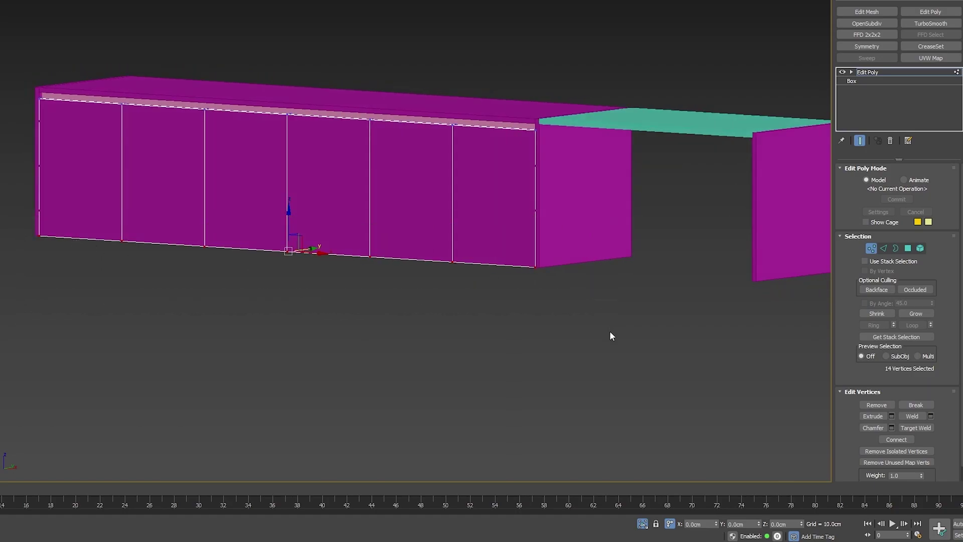
{"action": "double_click", "coordinate": [786, 525]}
{"action": "type", "text": "3"}
{"action": "key", "text": "Return"}
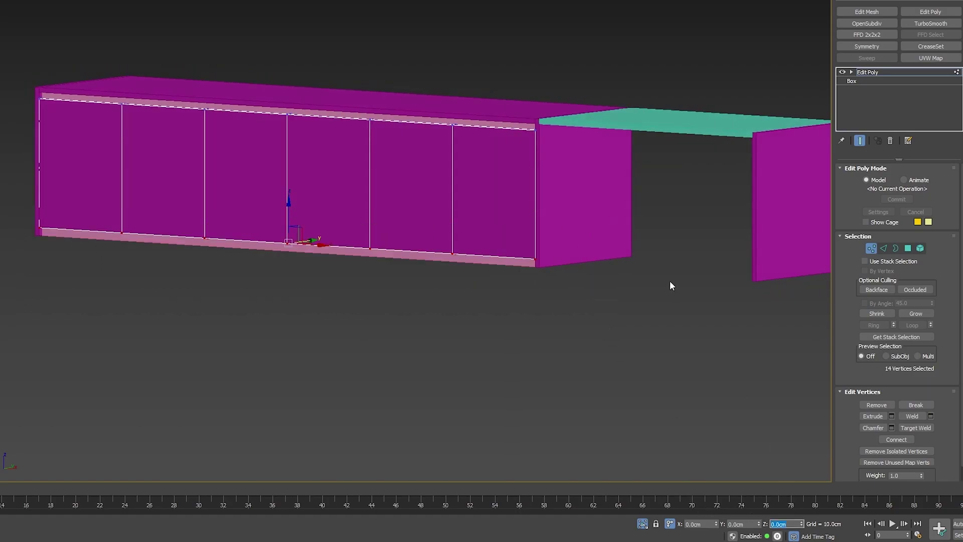
Isolate the pink placeholder body together with the divided front panel, leaving the front panel selected.
{"action": "middle_click_drag", "start_coordinate": [597, 281], "coordinate": [561, 278], "text": "alt"}
{"action": "middle_click_drag", "start_coordinate": [417, 251], "coordinate": [586, 214]}
{"action": "middle_click_drag", "start_coordinate": [542, 221], "coordinate": [516, 183], "text": "alt"}
{"action": "scroll", "coordinate": [516, 183], "scroll_direction": "up", "scroll_amount": 4}
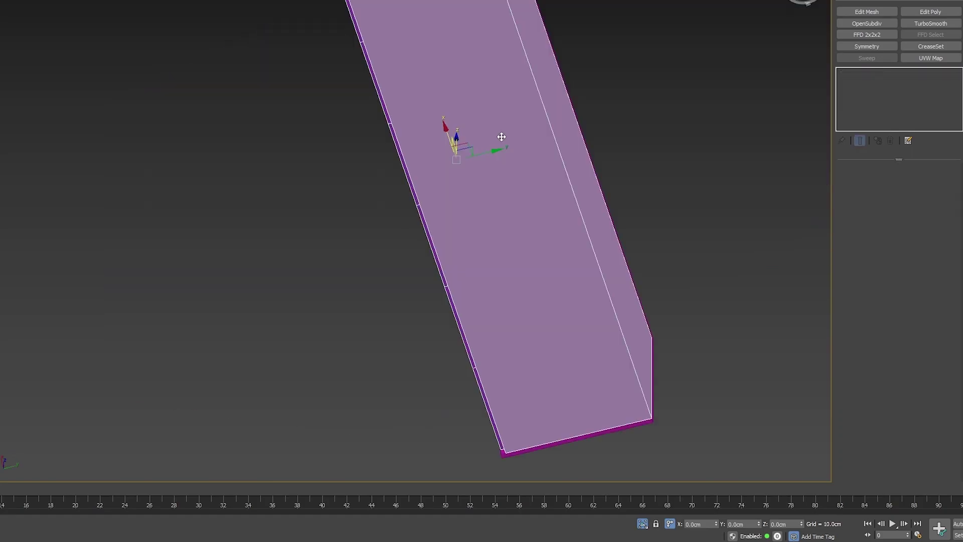
{"action": "middle_click_drag", "start_coordinate": [502, 138], "coordinate": [588, 227], "text": "alt"}
{"action": "left_click", "coordinate": [538, 329]}
{"action": "left_click", "coordinate": [600, 244]}
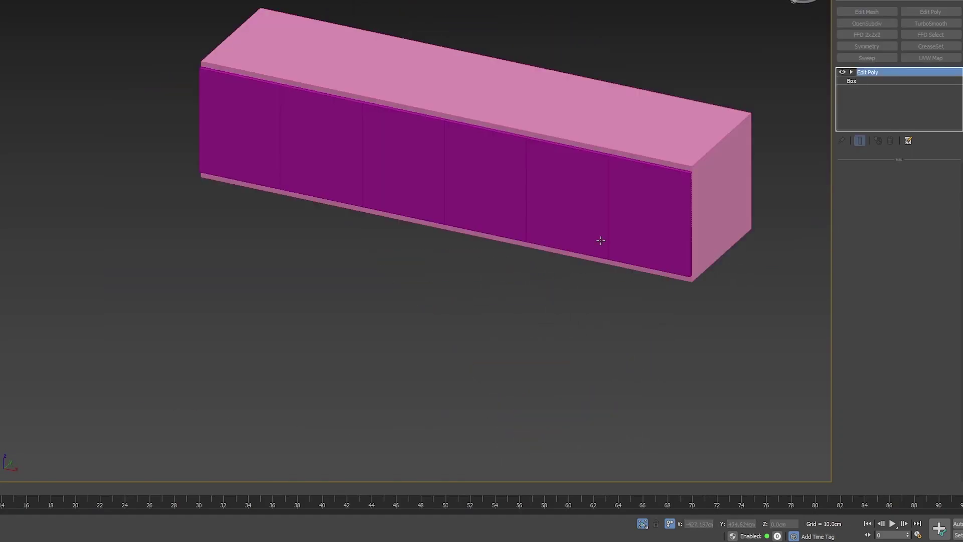
{"action": "key", "text": "4"}
{"action": "left_click", "coordinate": [662, 203]}
{"action": "scroll", "coordinate": [685, 198], "scroll_direction": "up", "scroll_amount": 3}
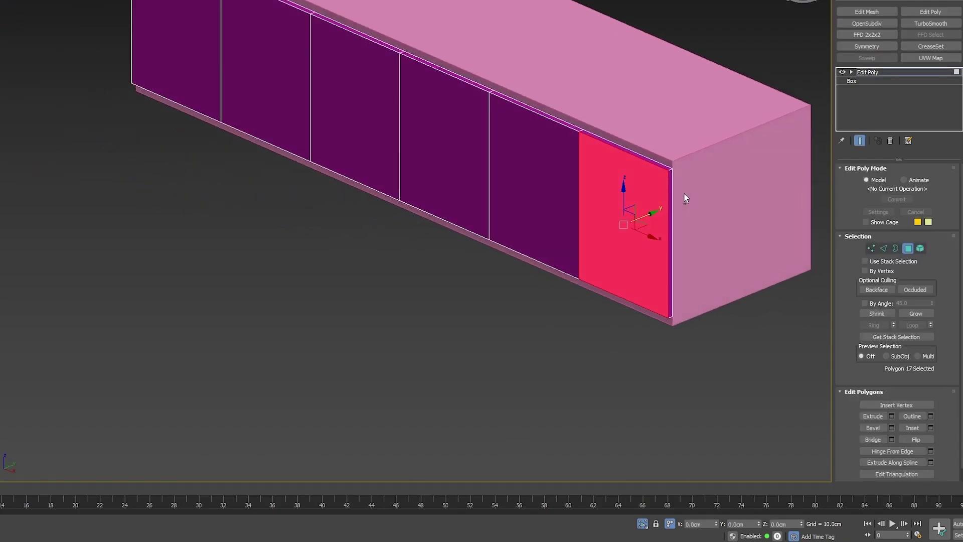
{"action": "middle_click_drag", "start_coordinate": [686, 198], "coordinate": [630, 194], "text": "alt"}
{"action": "scroll", "coordinate": [628, 191], "scroll_direction": "up", "scroll_amount": 2}
{"action": "middle_click_drag", "start_coordinate": [653, 238], "coordinate": [731, 182], "text": "alt"}
{"action": "scroll", "coordinate": [580, 93], "scroll_direction": "down", "scroll_amount": 3}
Select the horizontal edges of all six doors on the front panel.
{"action": "key", "text": "2"}
{"action": "scroll", "coordinate": [588, 83], "scroll_direction": "up", "scroll_amount": 1}
{"action": "left_click_drag", "start_coordinate": [590, 82], "coordinate": [594, 293]}
{"action": "left_click_drag", "start_coordinate": [494, 84], "coordinate": [495, 271], "text": "ctrl"}
{"action": "left_click_drag", "start_coordinate": [435, 83], "coordinate": [404, 258], "text": "ctrl"}
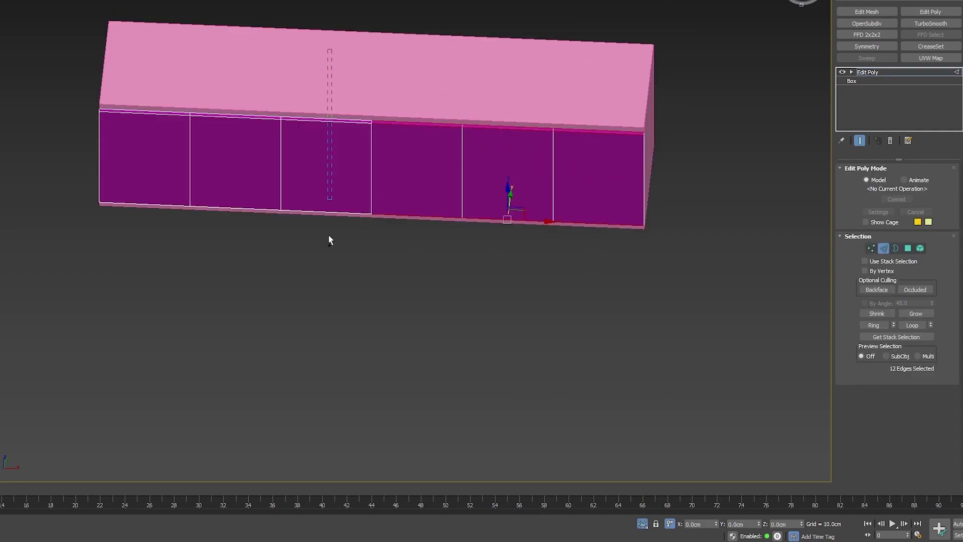
{"action": "left_click_drag", "start_coordinate": [329, 235], "coordinate": [329, 241], "text": "ctrl"}
{"action": "left_click_drag", "start_coordinate": [236, 81], "coordinate": [224, 241], "text": "ctrl"}
{"action": "left_click_drag", "start_coordinate": [152, 83], "coordinate": [149, 241], "text": "ctrl"}
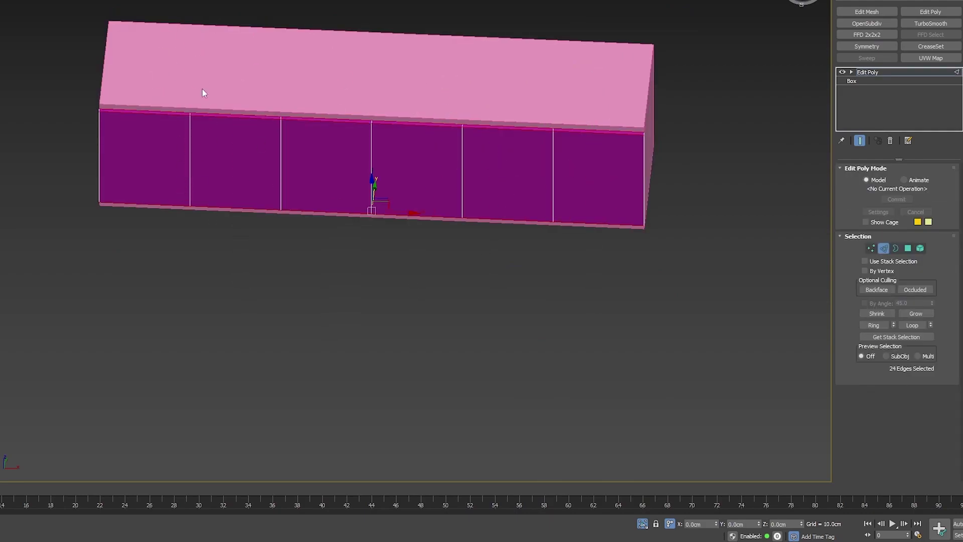
{"action": "middle_click_drag", "start_coordinate": [205, 64], "coordinate": [204, 60], "text": "alt"}
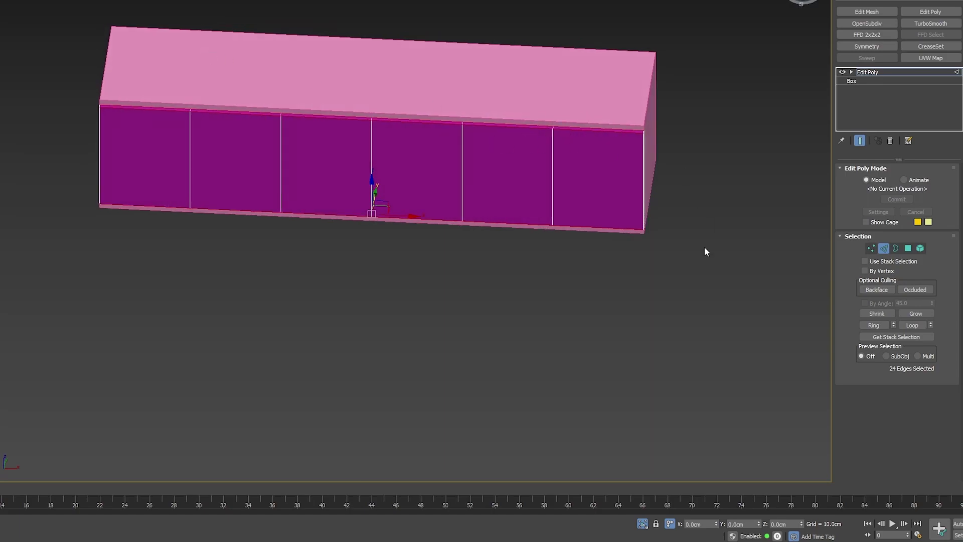
Connect the selected door edges with a single segment, adding one vertical edge down the middle of each door.
{"action": "key", "text": "ctrl+shift+e"}
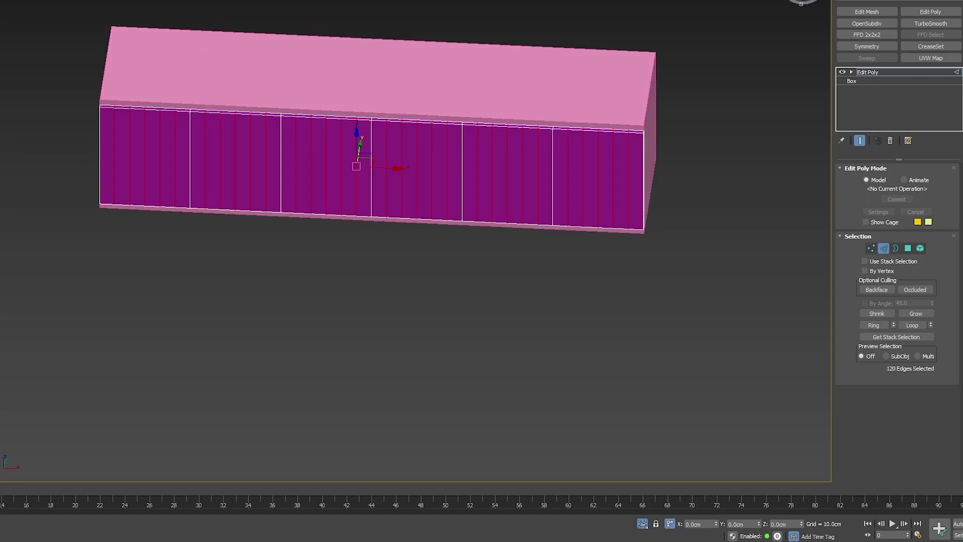
{"action": "key", "text": "ctrl+z"}
{"action": "key", "text": "ctrl+shift+e"}
{"action": "left_click", "coordinate": [446, 269]}
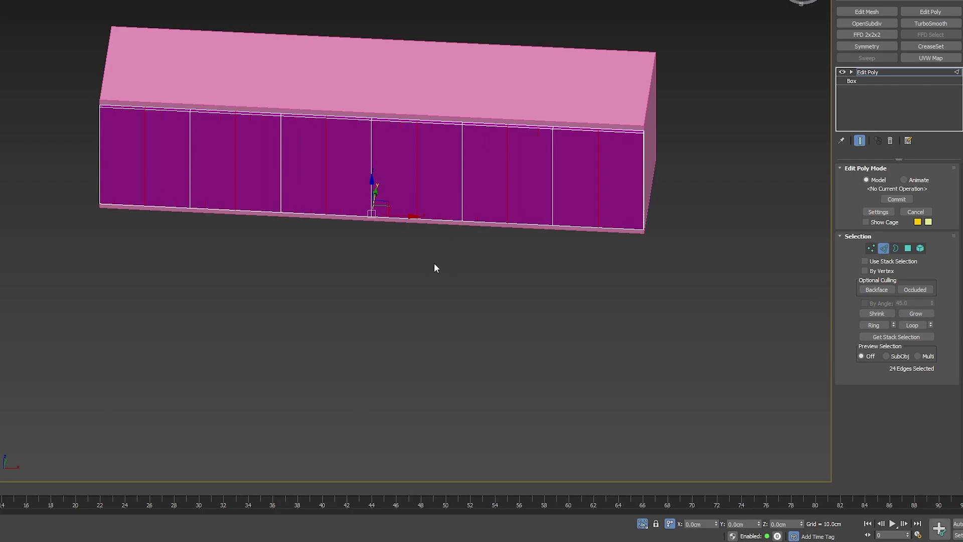
Chamfer the middle edges of the six doors using the Tri type and an amount of 30.4 cm.
{"action": "key", "text": "ctrl+shift+e"}
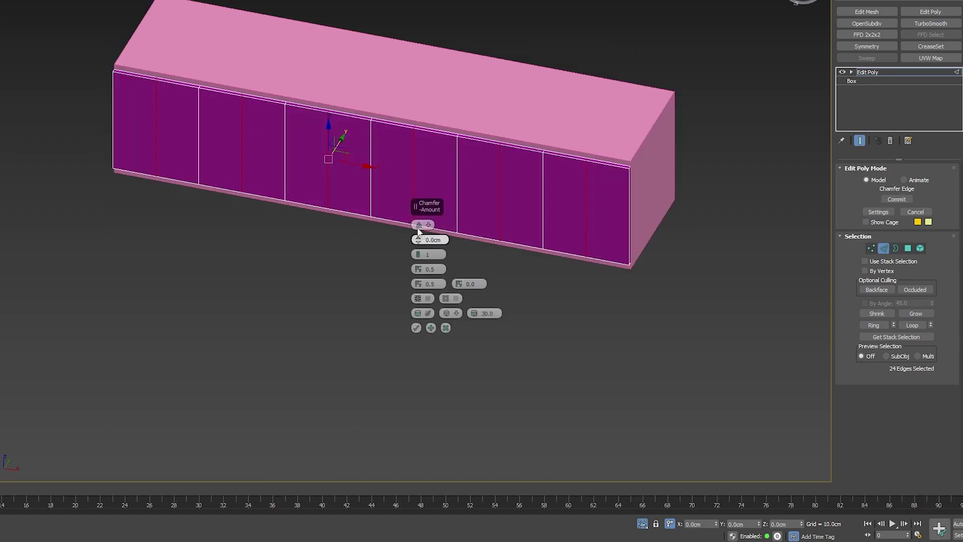
{"action": "left_click_drag", "start_coordinate": [418, 230], "coordinate": [412, 196]}
{"action": "scroll", "coordinate": [589, 172], "scroll_direction": "up", "scroll_amount": 4}
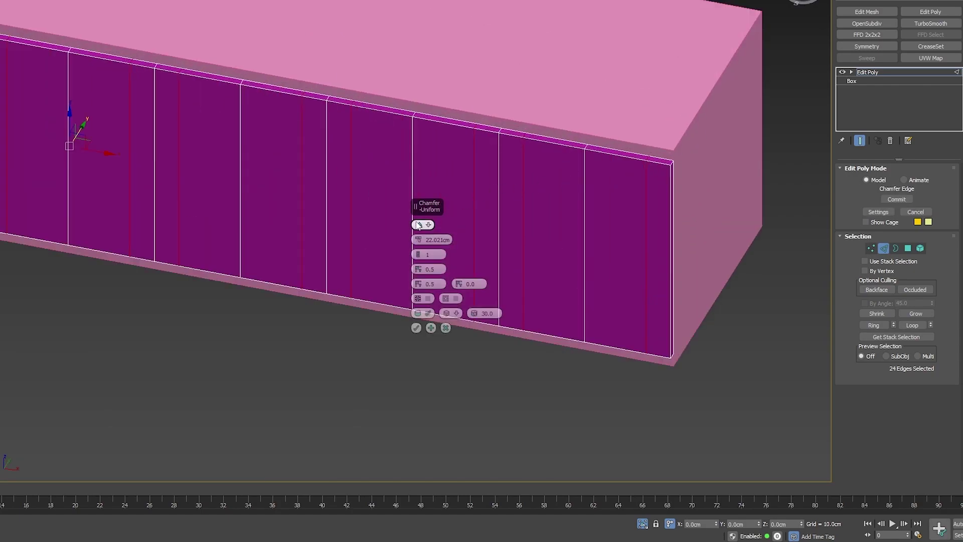
{"action": "left_click", "coordinate": [419, 226]}
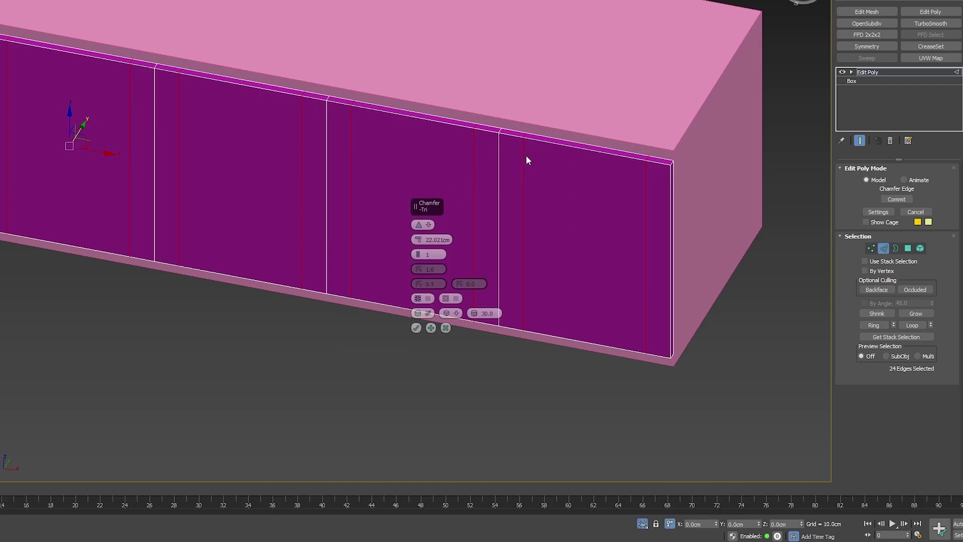
{"action": "scroll", "coordinate": [526, 154], "scroll_direction": "up", "scroll_amount": 5}
{"action": "scroll", "coordinate": [536, 163], "scroll_direction": "up", "scroll_amount": 3}
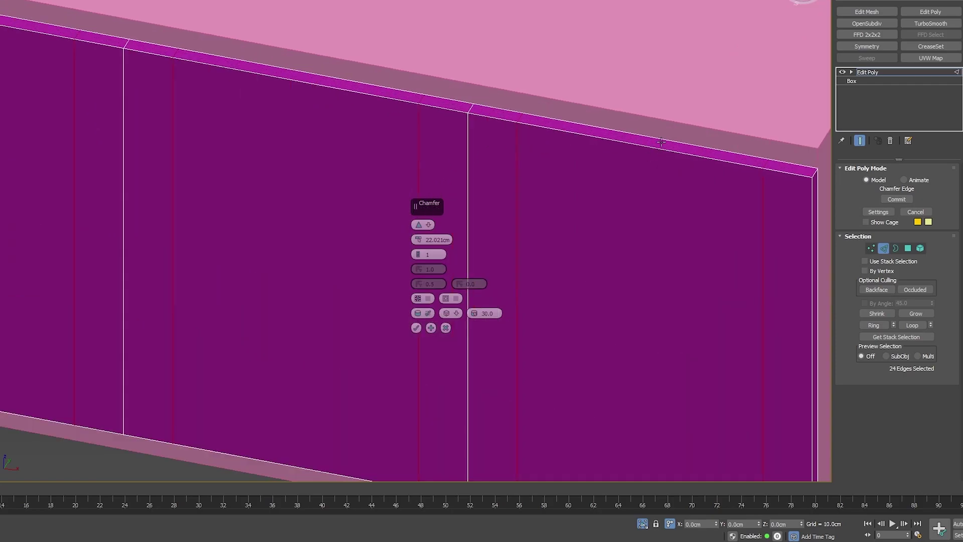
{"action": "left_click_drag", "start_coordinate": [418, 240], "coordinate": [421, 215]}
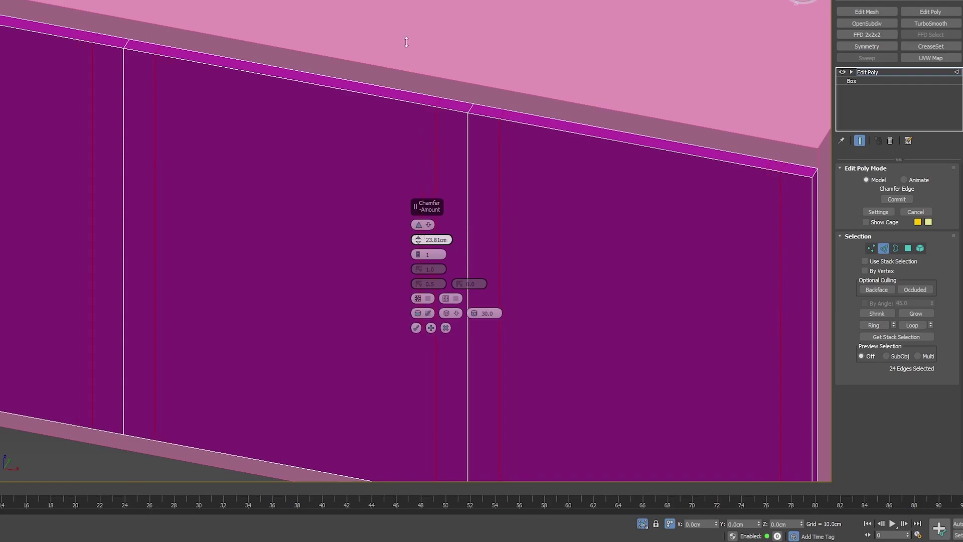
{"action": "left_click_drag", "start_coordinate": [406, 42], "coordinate": [406, 40]}
{"action": "scroll", "coordinate": [454, 61], "scroll_direction": "up", "scroll_amount": 5}
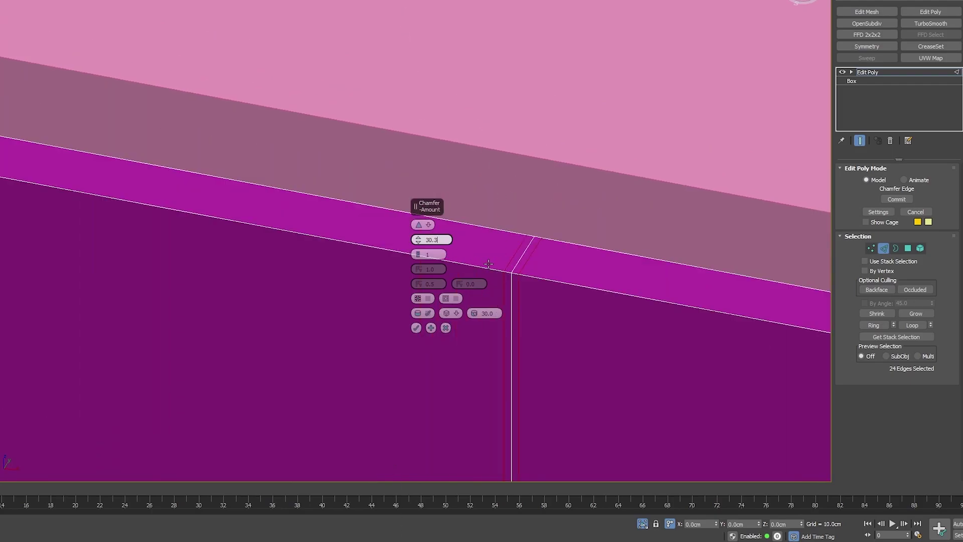
{"action": "scroll", "coordinate": [536, 267], "scroll_direction": "down", "scroll_amount": 3}
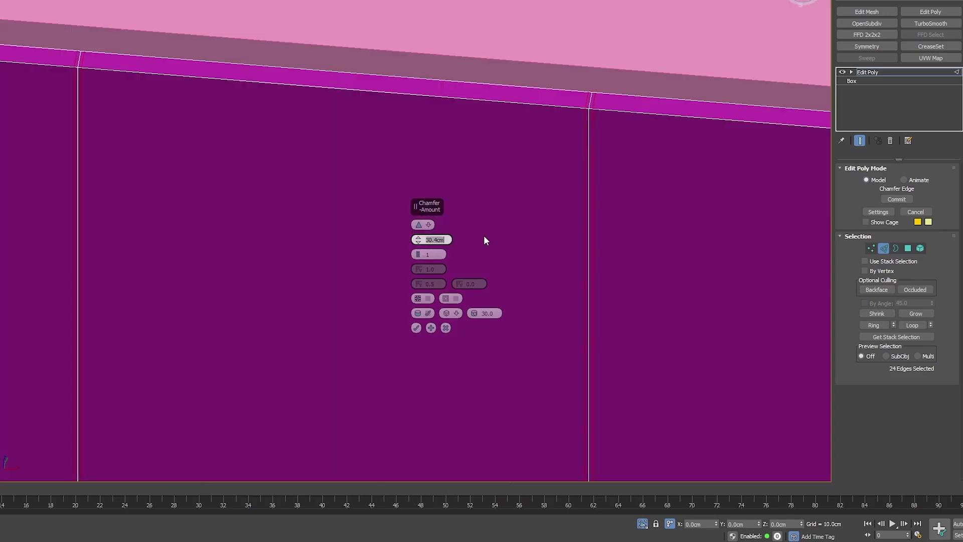
{"action": "left_click", "coordinate": [416, 328]}
Select the polygons of all six doors, invert the selection and delete the narrow strips between the doors.
{"action": "scroll", "coordinate": [505, 166], "scroll_direction": "down", "scroll_amount": 6}
{"action": "left_click", "coordinate": [516, 182]}
{"action": "key", "text": "4"}
{"action": "left_click", "coordinate": [527, 202]}
{"action": "middle_click_drag", "start_coordinate": [527, 202], "coordinate": [542, 198], "text": "alt"}
{"action": "left_click_drag", "start_coordinate": [561, 103], "coordinate": [556, 296]}
{"action": "left_click_drag", "start_coordinate": [469, 108], "coordinate": [458, 335], "text": "ctrl"}
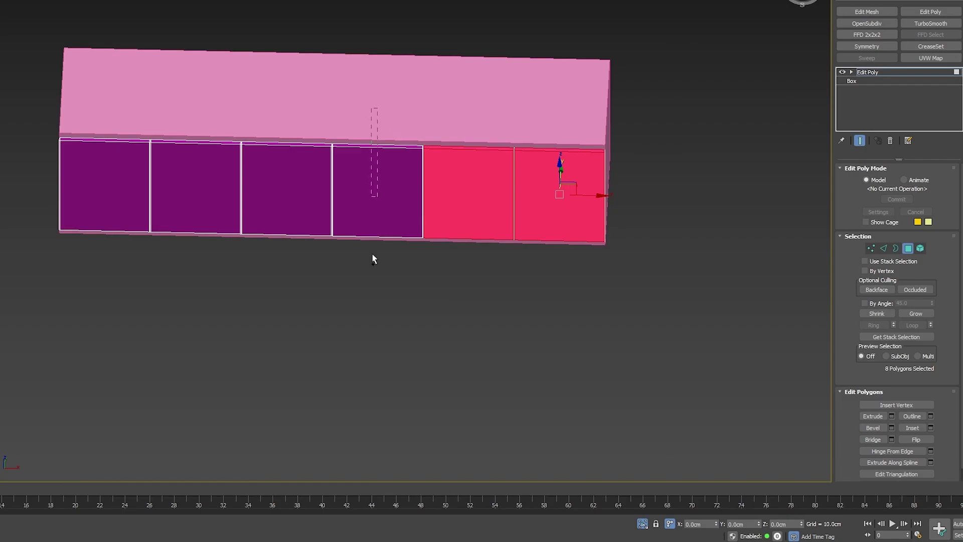
{"action": "left_click_drag", "start_coordinate": [372, 253], "coordinate": [370, 286], "text": "ctrl"}
{"action": "left_click_drag", "start_coordinate": [287, 103], "coordinate": [281, 291], "text": "ctrl"}
{"action": "left_click_drag", "start_coordinate": [200, 102], "coordinate": [191, 291], "text": "ctrl"}
{"action": "left_click_drag", "start_coordinate": [110, 101], "coordinate": [95, 306], "text": "ctrl"}
{"action": "key", "text": "ctrl+i"}
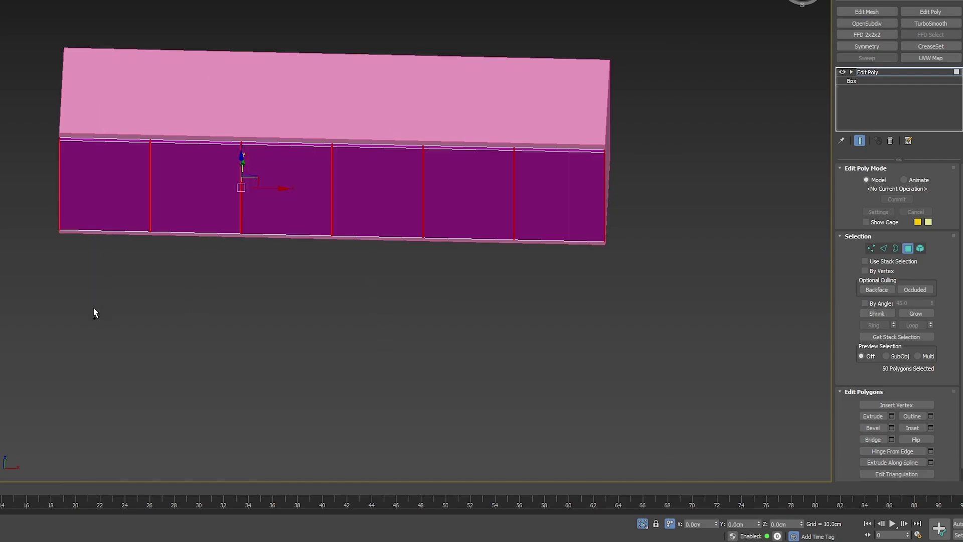
{"action": "key", "text": "ctrl+i"}
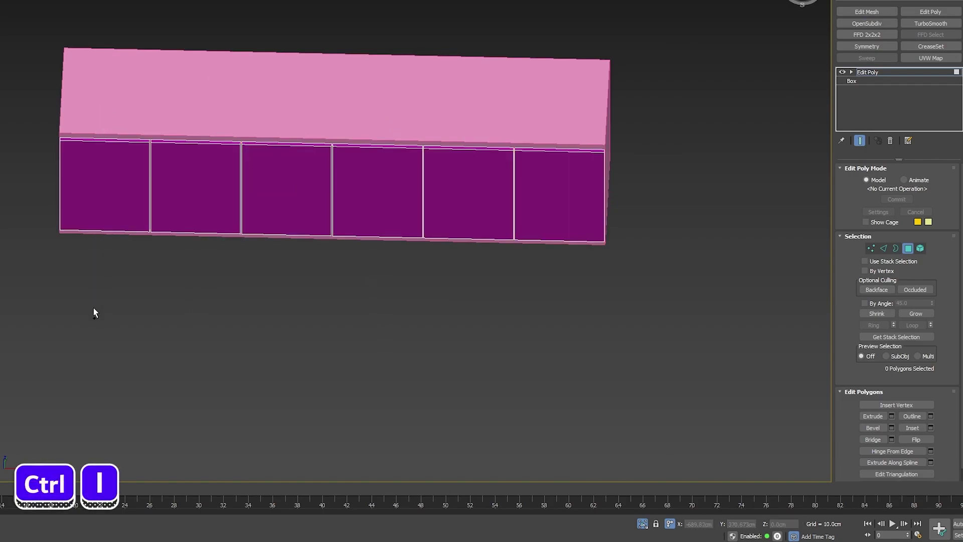
Isolate the front panel, select all the open borders of the separated doors and cap them.
{"action": "scroll", "coordinate": [282, 266], "scroll_direction": "up", "scroll_amount": 2}
{"action": "key", "text": "alt+q"}
{"action": "left_click", "coordinate": [896, 248]}
{"action": "key", "text": "ctrl+a"}
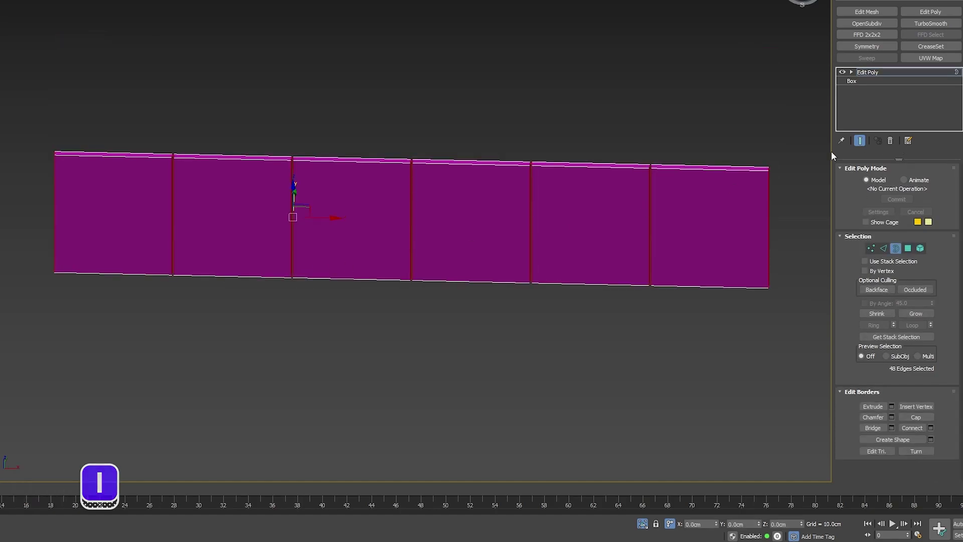
{"action": "middle_click_drag", "start_coordinate": [787, 163], "coordinate": [759, 155], "text": "alt"}
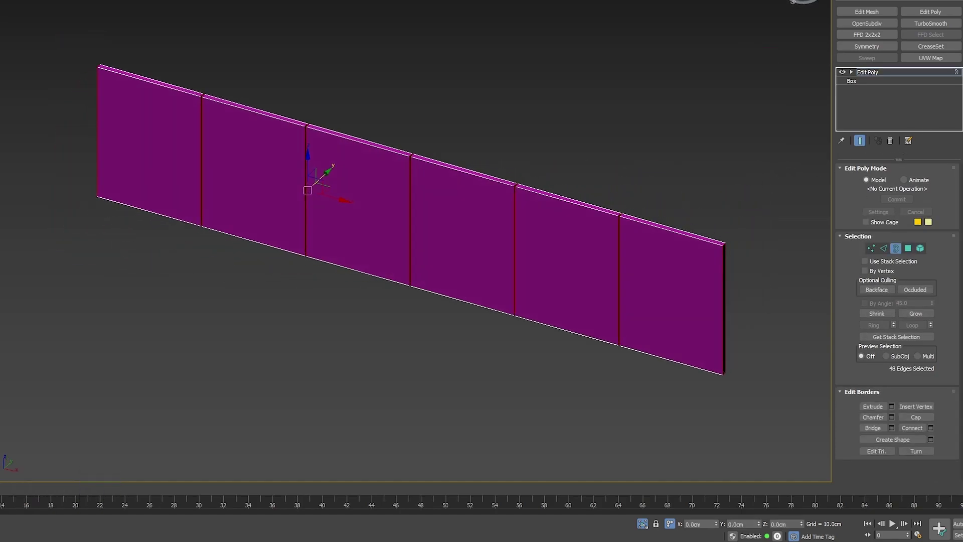
{"action": "left_click", "coordinate": [920, 422]}
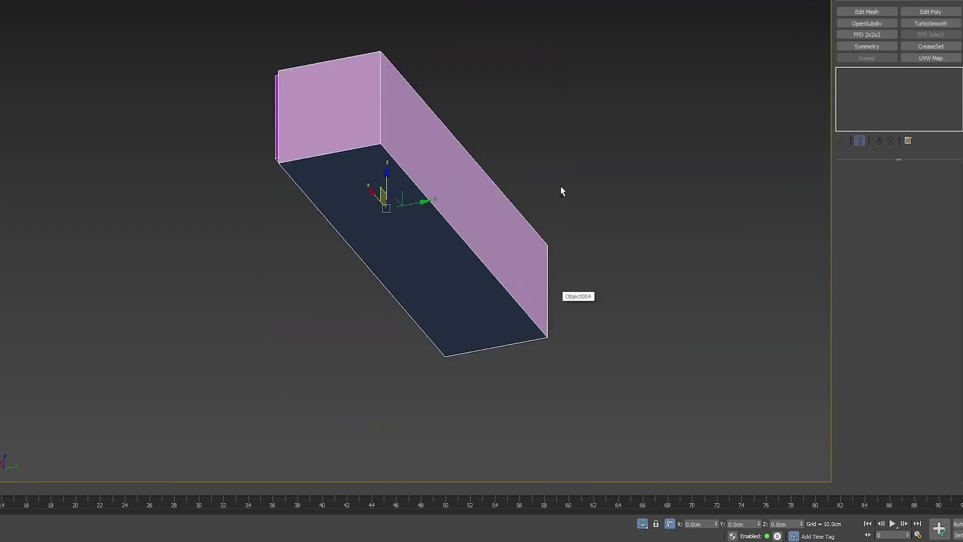
{"action": "middle_click_drag", "start_coordinate": [563, 189], "coordinate": [381, 267], "text": "alt"}
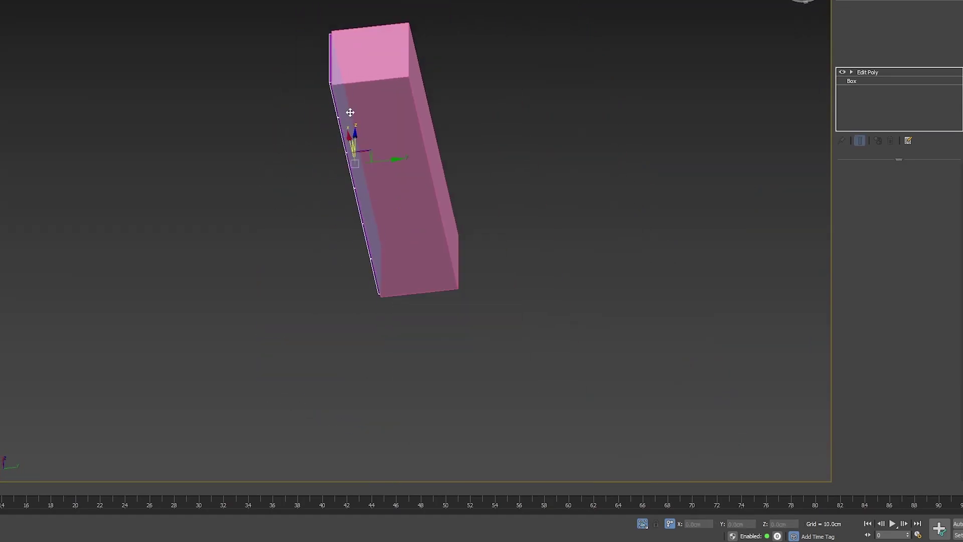
{"action": "scroll", "coordinate": [350, 112], "scroll_direction": "down", "scroll_amount": 2}
{"action": "left_click_drag", "start_coordinate": [390, 139], "coordinate": [412, 138], "text": "shift"}
{"action": "key", "text": "Return"}
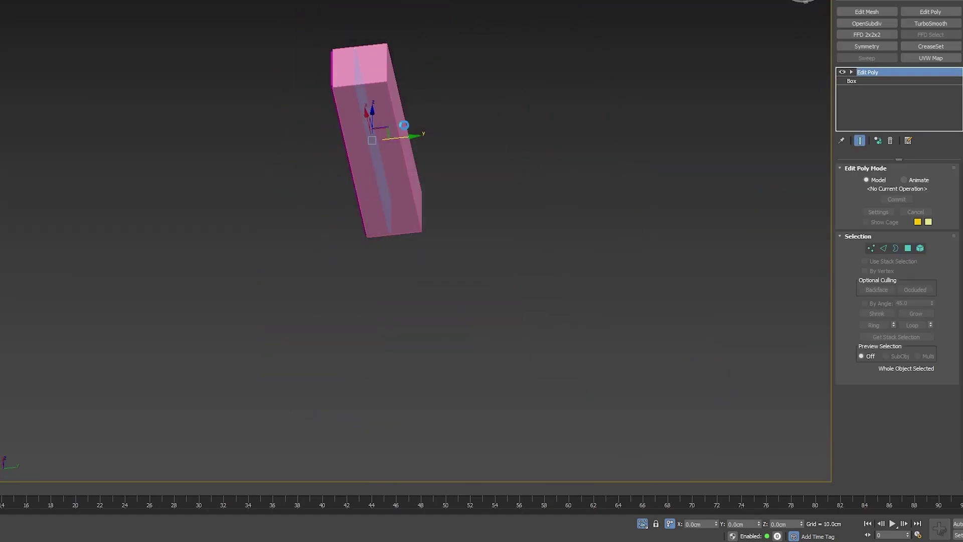
{"action": "scroll", "coordinate": [380, 72], "scroll_direction": "up", "scroll_amount": 5}
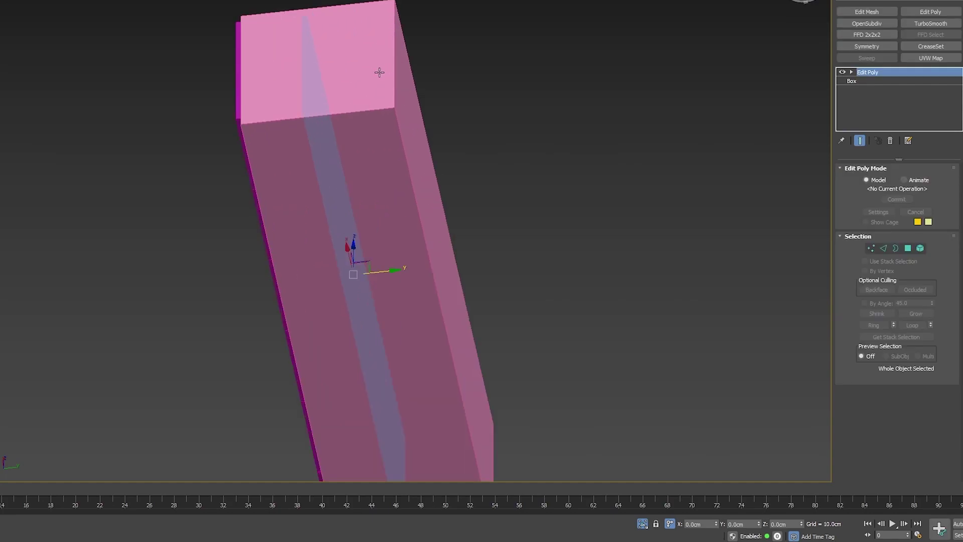
{"action": "left_click", "coordinate": [232, 114]}
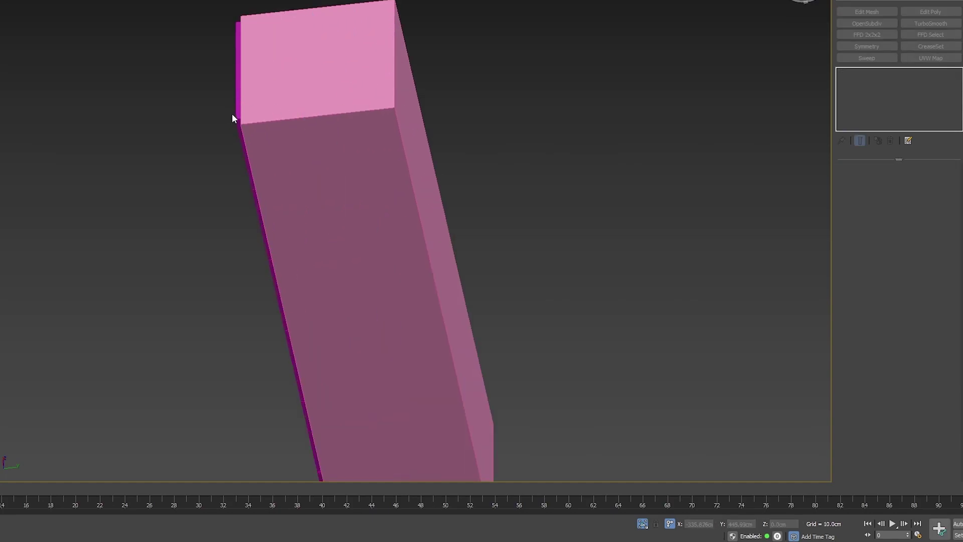
Clone the row of doors as a single instance along Y towards the back of the pink body.
{"action": "left_click", "coordinate": [252, 181]}
{"action": "mouse_move", "coordinate": [319, 279]}
{"action": "left_mouse_down", "text": "shift"}
{"action": "mouse_move", "coordinate": [422, 276]}
{"action": "mouse_move", "coordinate": [421, 250]}
{"action": "left_mouse_up", "text": "shift"}
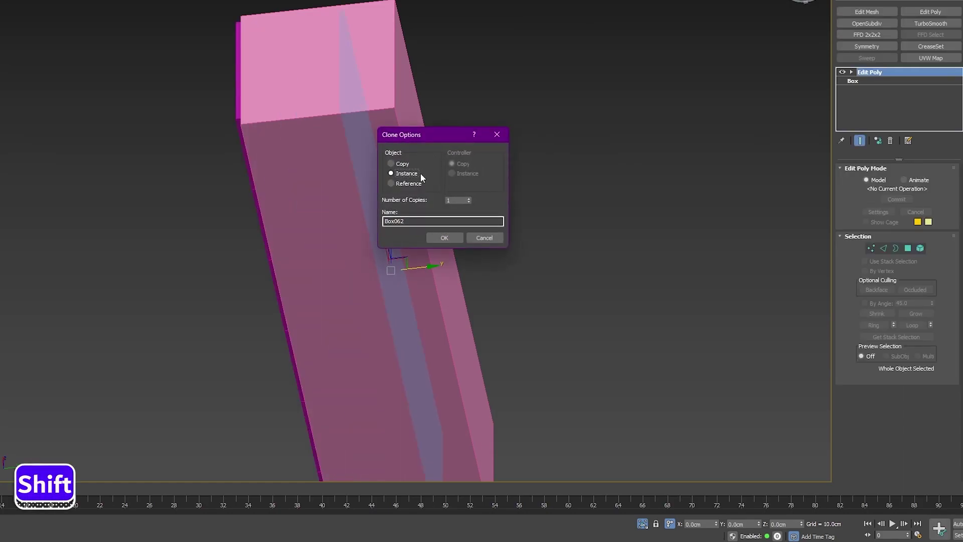
{"action": "left_click", "coordinate": [450, 238]}
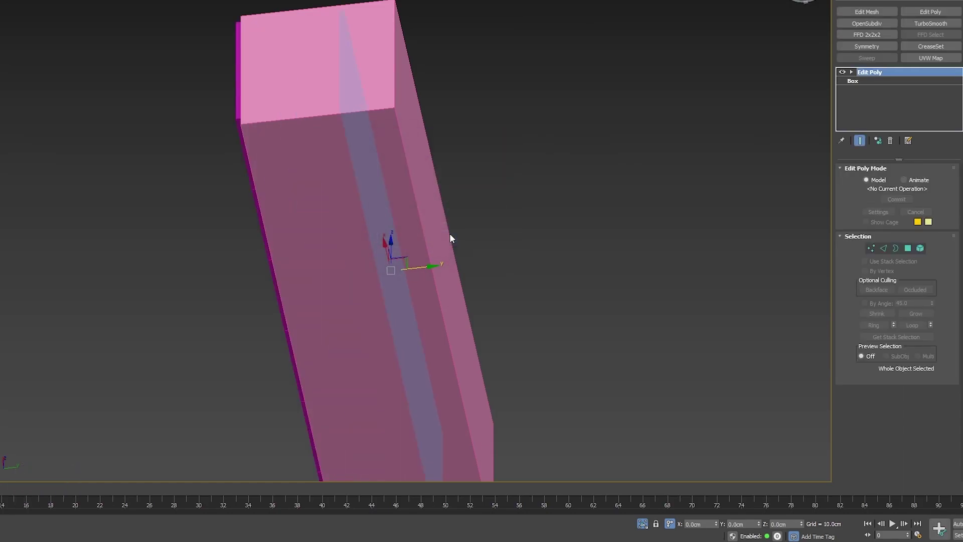
Align the cloned doors to the pink body in Y position, using the body's maximum side as the target.
{"action": "key", "text": "alt+a"}
{"action": "left_click", "coordinate": [346, 247]}
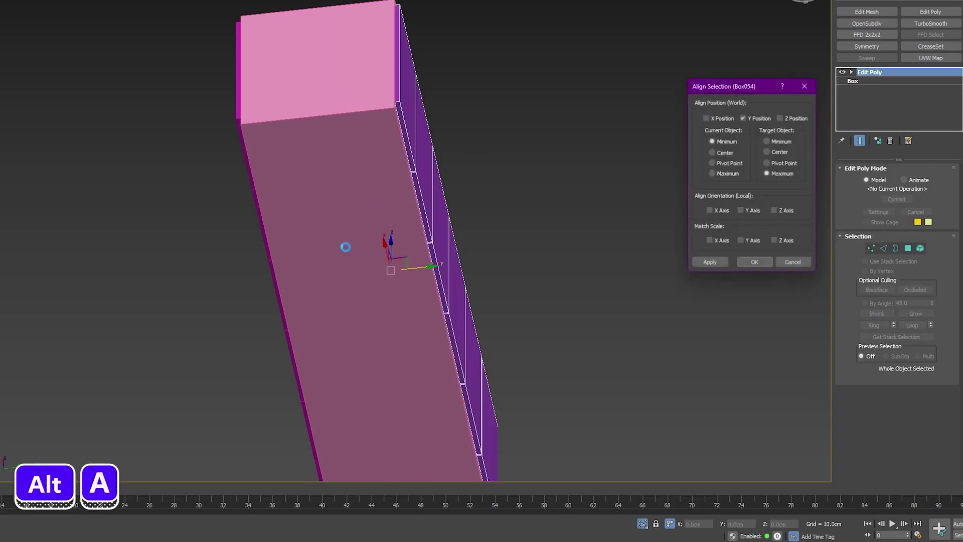
{"action": "left_click", "coordinate": [780, 174]}
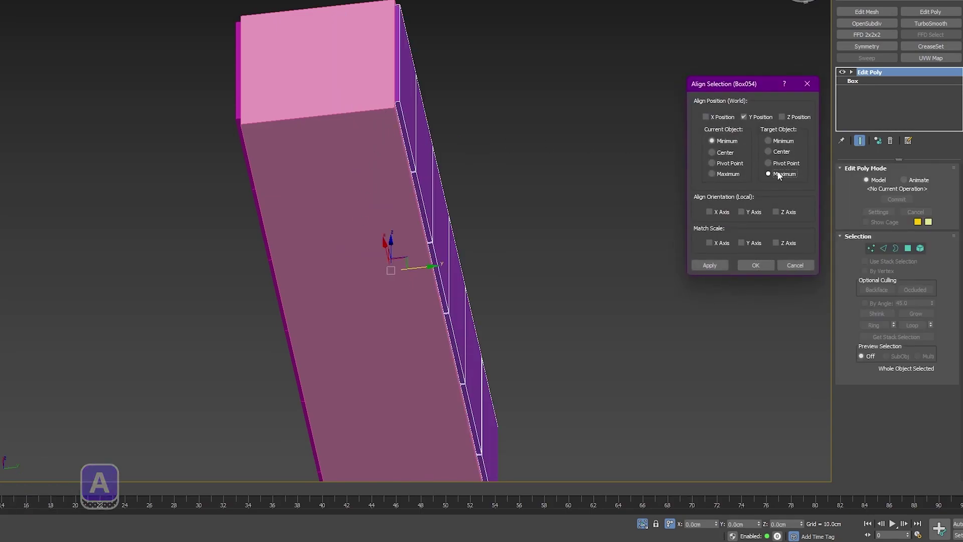
{"action": "left_click", "coordinate": [755, 265]}
{"action": "scroll", "coordinate": [407, 101], "scroll_direction": "up", "scroll_amount": 5}
{"action": "scroll", "coordinate": [400, 141], "scroll_direction": "down", "scroll_amount": 5}
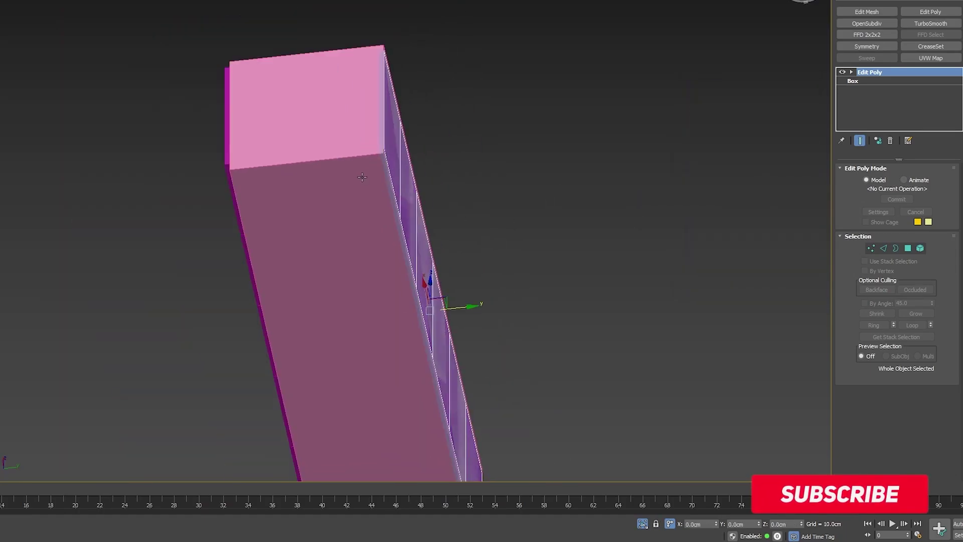
Check the pink body at vertex level and isolate the complete counter with its panels and teal extension.
{"action": "left_click", "coordinate": [362, 177]}
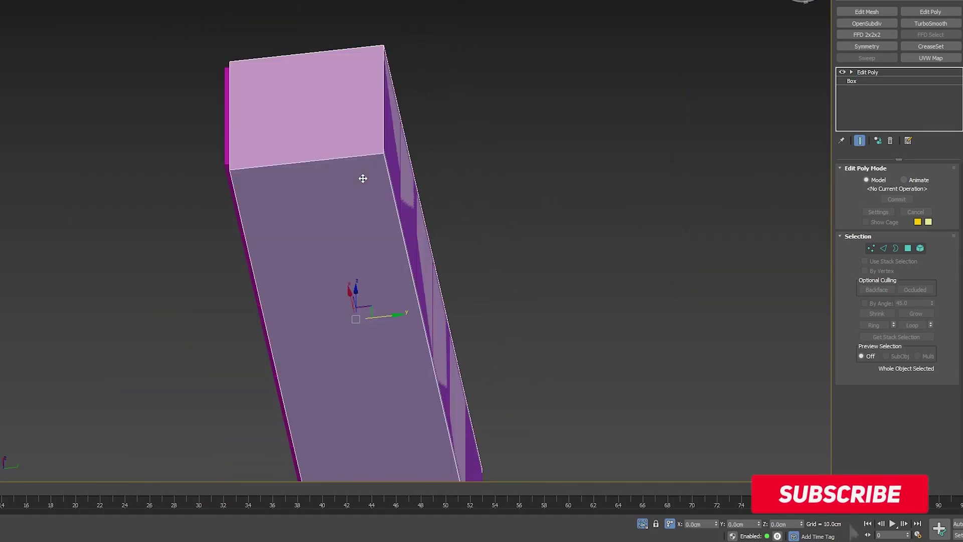
{"action": "scroll", "coordinate": [362, 178], "scroll_direction": "down", "scroll_amount": 2}
{"action": "key", "text": "1"}
{"action": "middle_click_drag", "start_coordinate": [369, 182], "coordinate": [381, 230], "text": "alt"}
{"action": "scroll", "coordinate": [415, 168], "scroll_direction": "down", "scroll_amount": 3}
{"action": "scroll", "coordinate": [376, 231], "scroll_direction": "up", "scroll_amount": 5}
{"action": "key", "text": "1"}
{"action": "key", "text": "alt+q"}
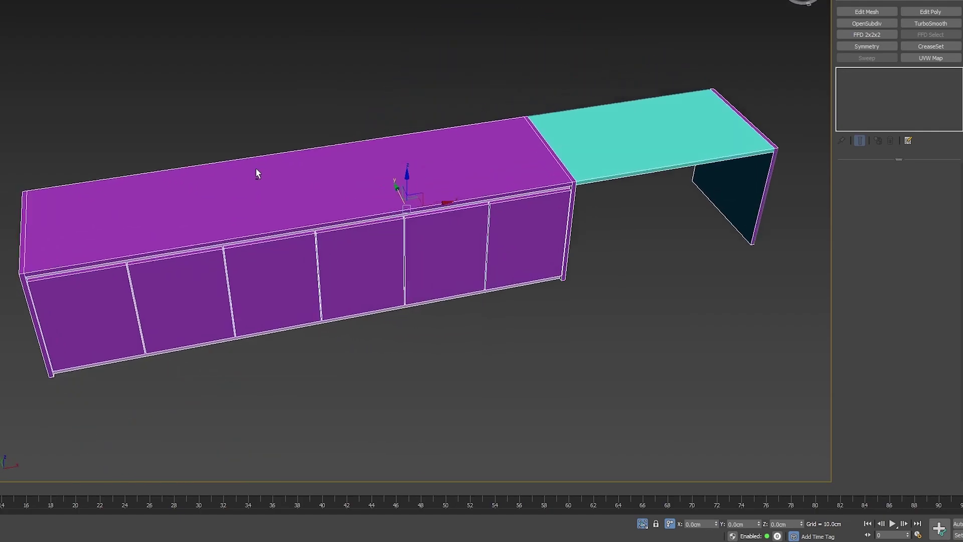
{"action": "scroll", "coordinate": [258, 169], "scroll_direction": "down", "scroll_amount": 3}
{"action": "middle_click_drag", "start_coordinate": [258, 170], "coordinate": [396, 263], "text": "alt"}
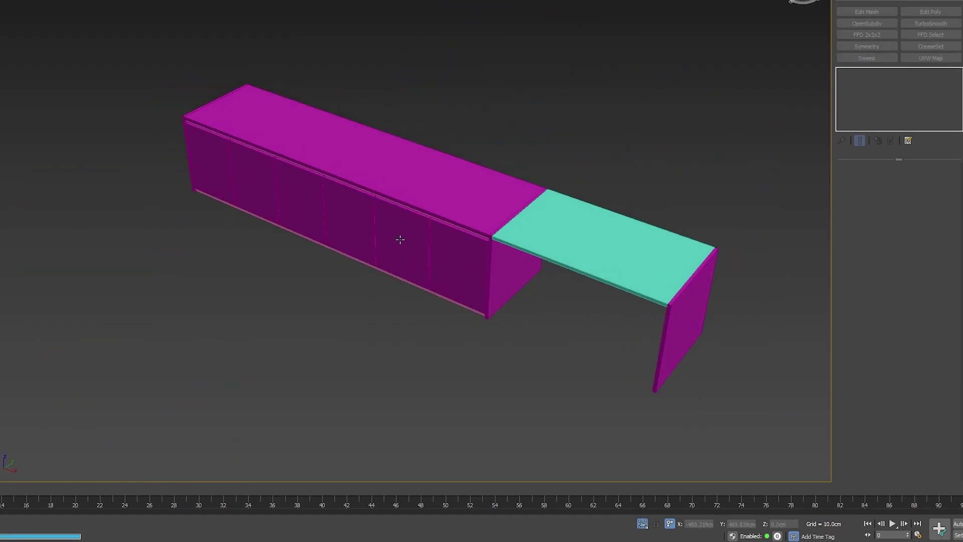
Isolate the purple counter top over the floor plan in the top view, leaving the top selected.
{"action": "left_click", "coordinate": [394, 219]}
{"action": "left_click", "coordinate": [643, 524]}
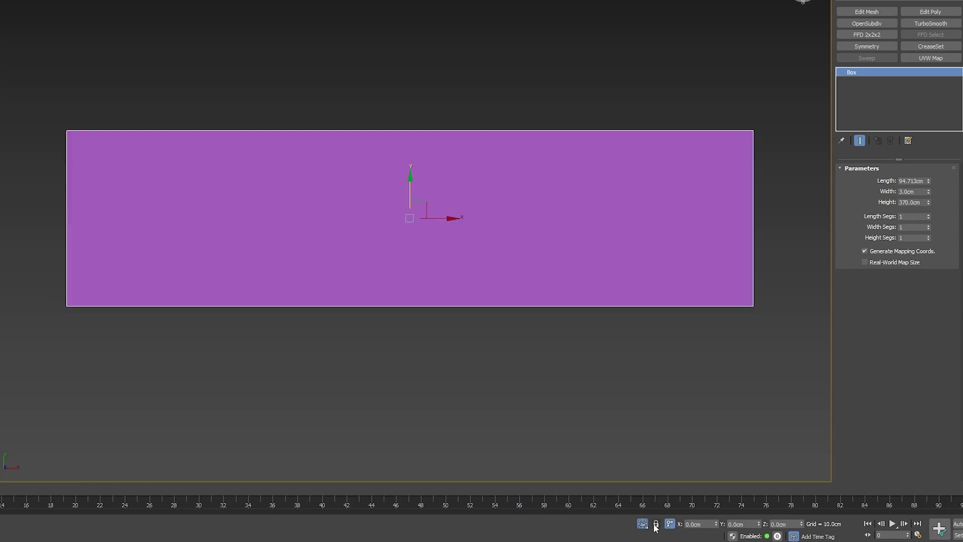
{"action": "left_click", "coordinate": [646, 525]}
{"action": "middle_click_drag", "start_coordinate": [577, 276], "coordinate": [578, 277]}
{"action": "left_click", "coordinate": [569, 120]}
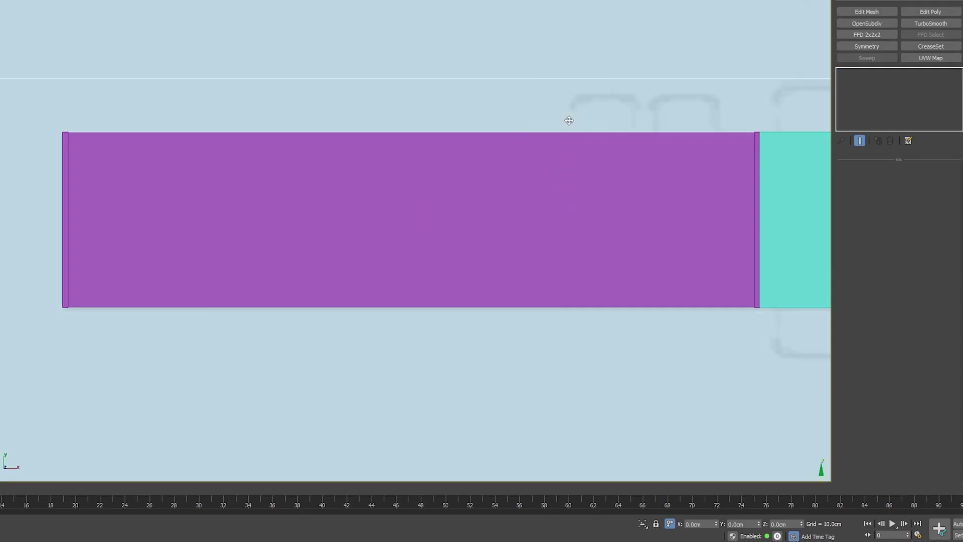
{"action": "key", "text": "z"}
{"action": "left_click", "coordinate": [222, 93]}
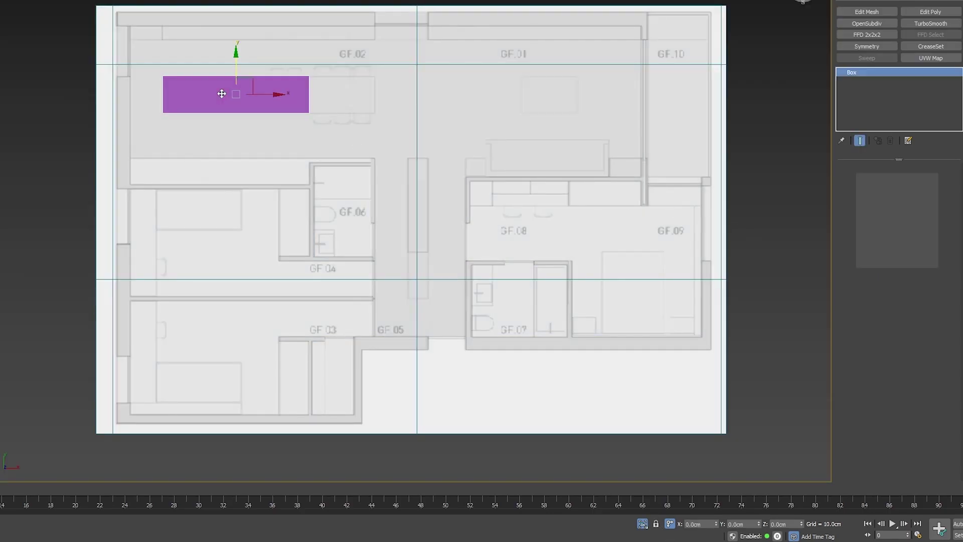
Make the counter top see-through so the sink and cooktop outlines on the floor plan can be traced.
{"action": "key", "text": "alt+x"}
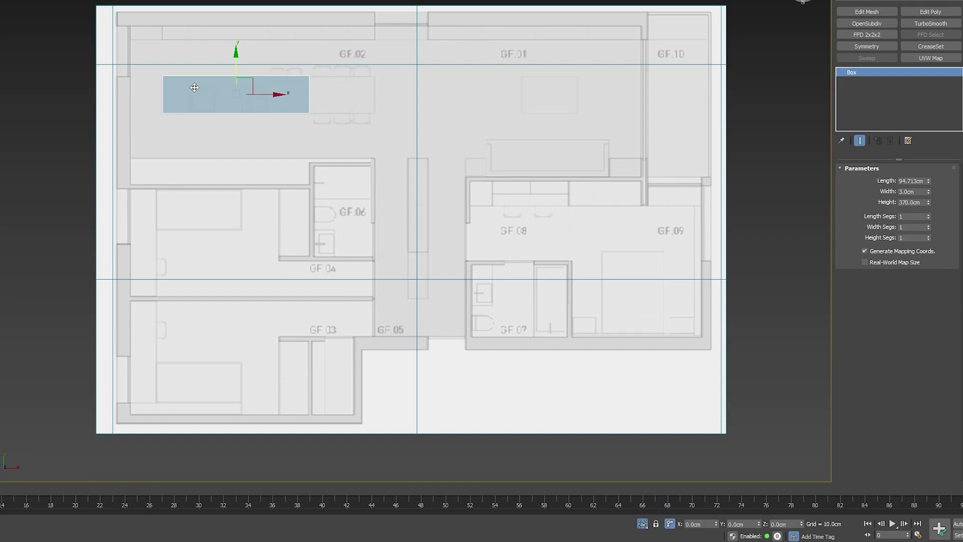
{"action": "key", "text": "alt+x"}
{"action": "scroll", "coordinate": [193, 87], "scroll_direction": "up", "scroll_amount": 8}
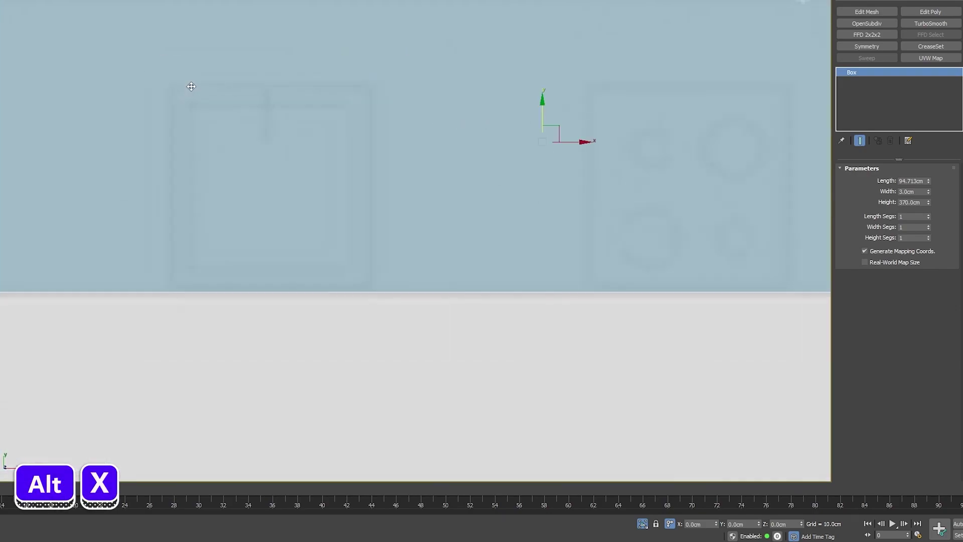
{"action": "scroll", "coordinate": [323, 117], "scroll_direction": "down", "scroll_amount": 2}
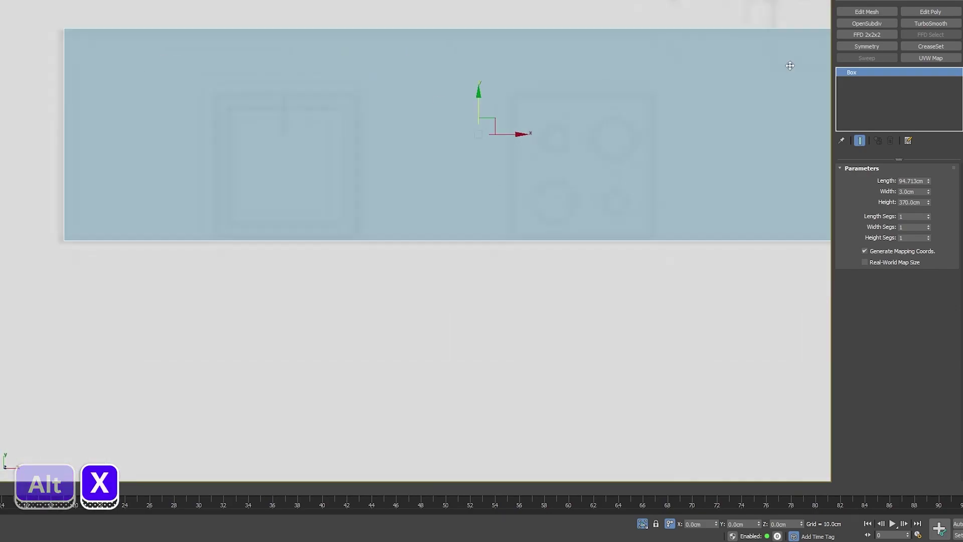
Add an Edit Poly modifier to the counter top and insert Swift Loop edges along the right, left and upper sides of the sink outline.
{"action": "left_click", "coordinate": [923, 12]}
{"action": "key", "text": "shift+s"}
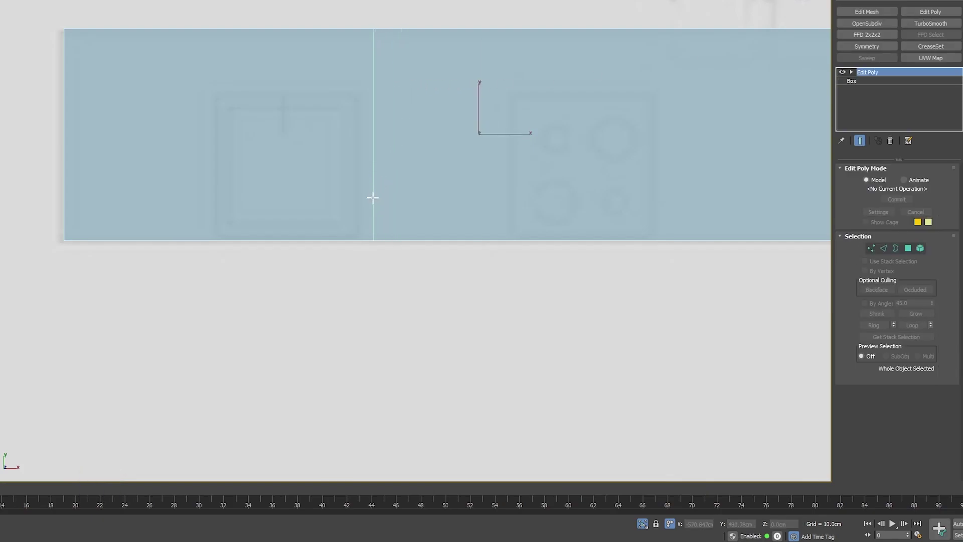
{"action": "key", "text": "shift+s"}
{"action": "left_click", "coordinate": [274, 168], "text": "shift"}
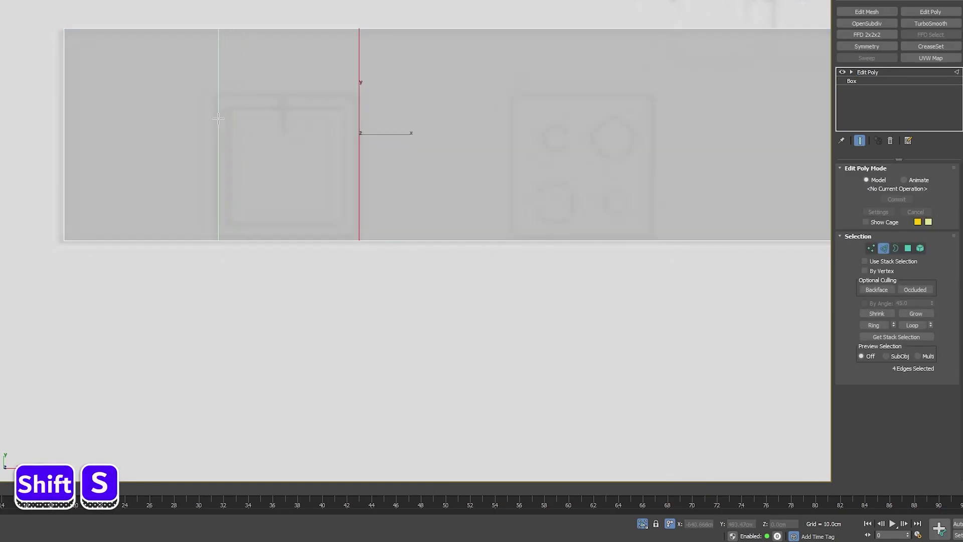
{"action": "left_click", "coordinate": [216, 117]}
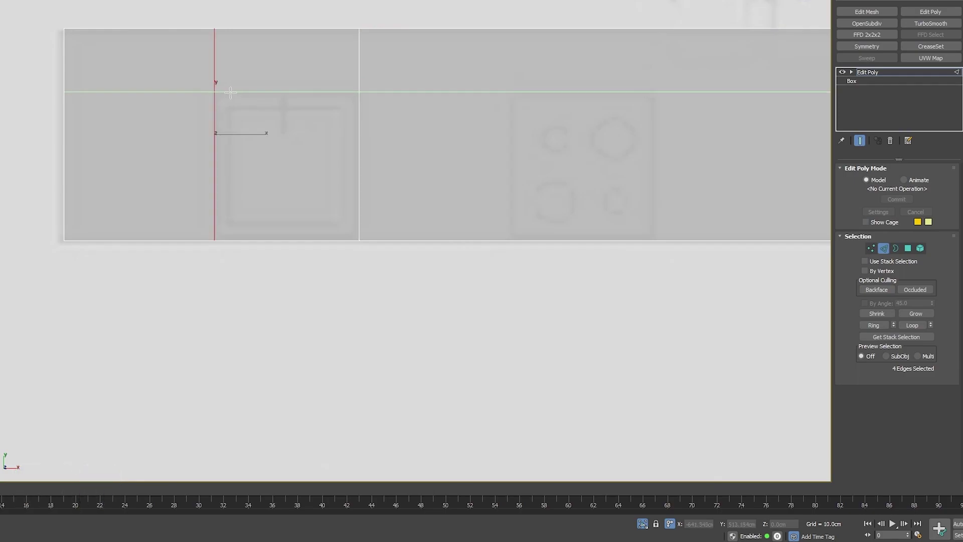
{"action": "left_click", "coordinate": [230, 93], "text": "shift"}
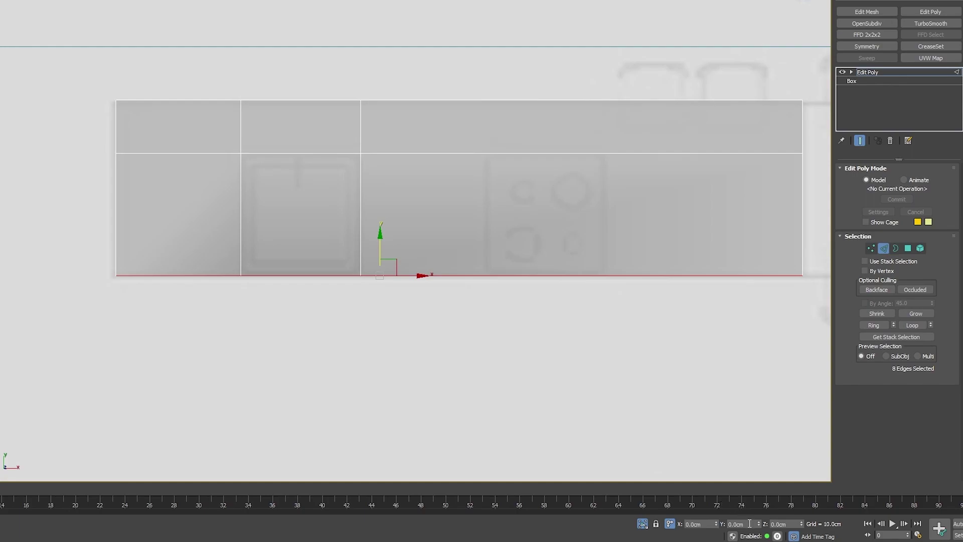
Place the edge loop along the sink's lower side and bridge the sink area's upper and lower polygons to cut an opening.
{"action": "key", "text": "Return"}
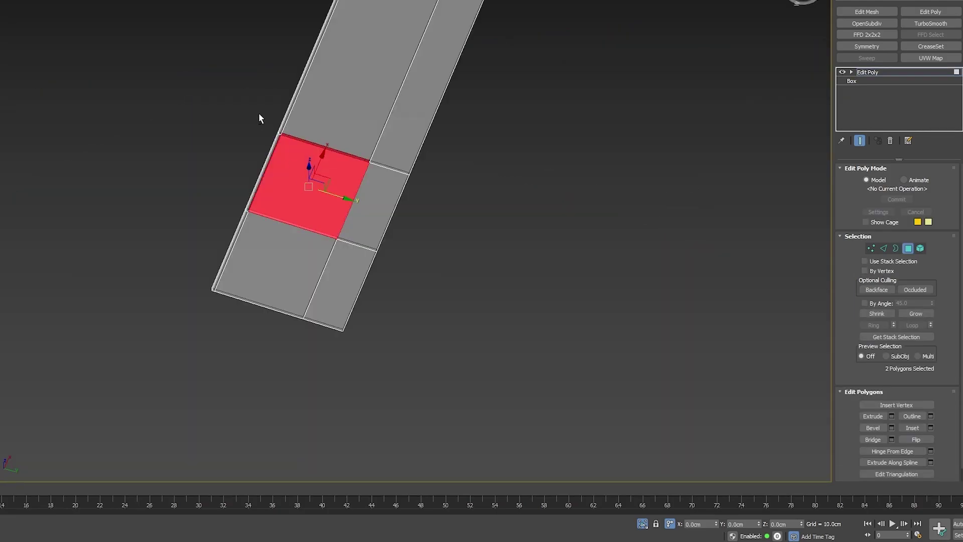
{"action": "middle_click_drag", "start_coordinate": [259, 118], "coordinate": [415, 366], "text": "alt"}
{"action": "left_click", "coordinate": [640, 525]}
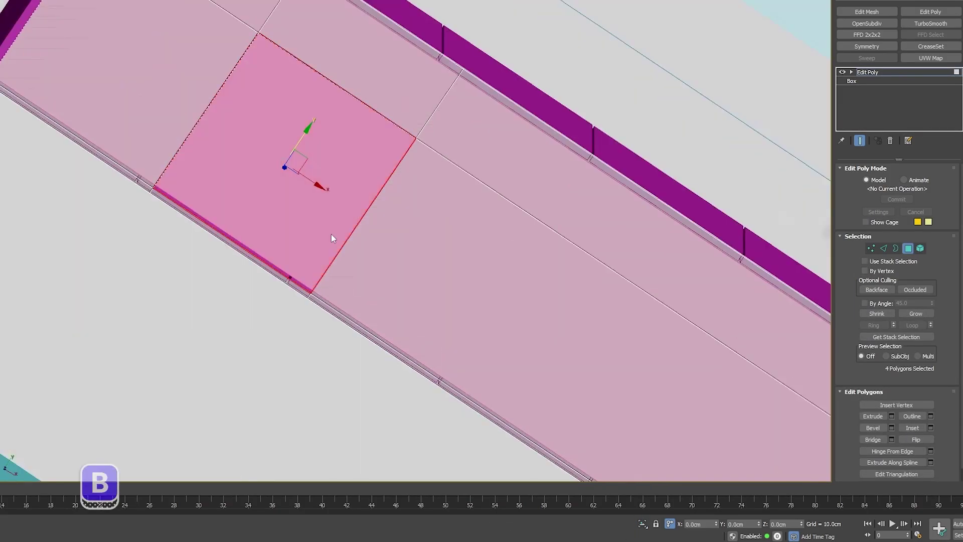
{"action": "key", "text": "b"}
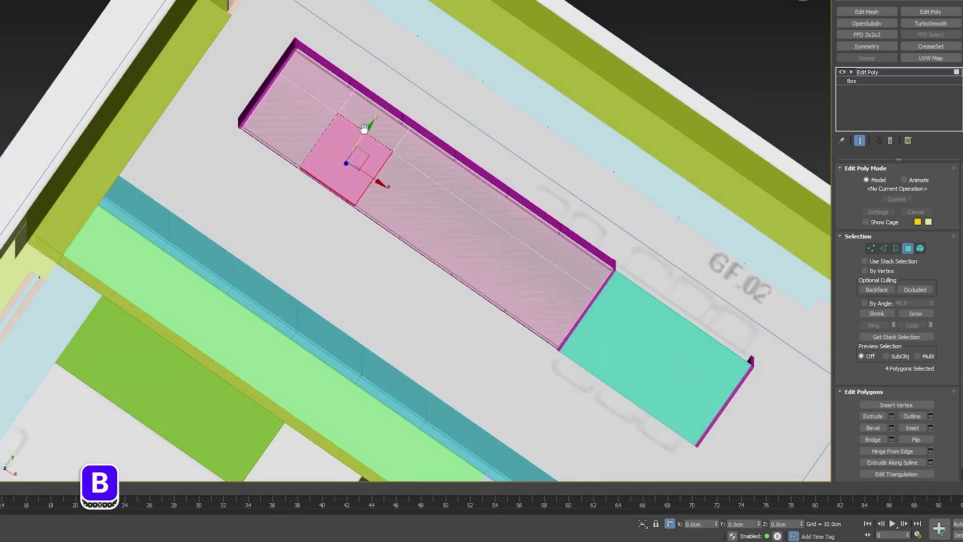
Finish polygon editing on the counter top and isolate it together with the floor plan.
{"action": "middle_click_drag", "start_coordinate": [364, 129], "coordinate": [327, 98], "text": "alt"}
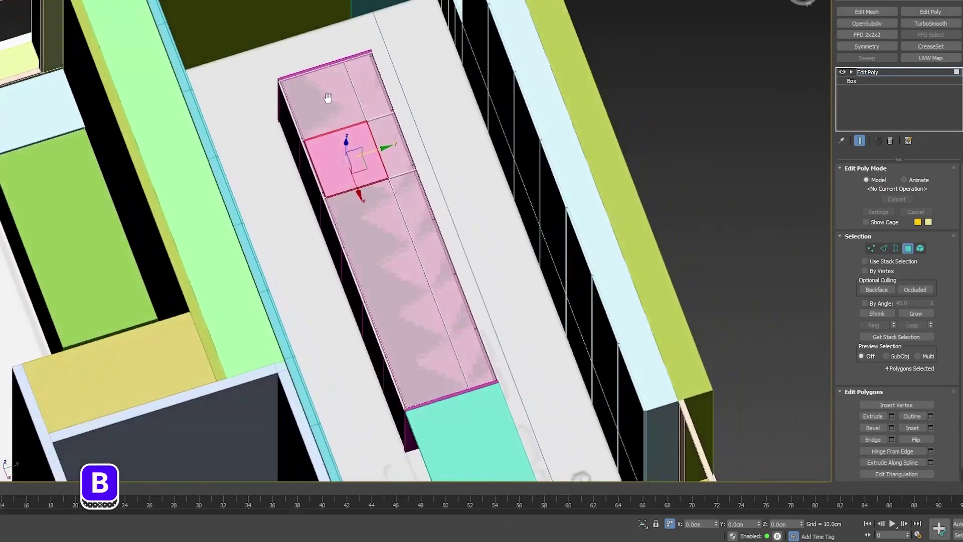
{"action": "left_click", "coordinate": [868, 73]}
{"action": "left_click", "coordinate": [435, 103], "text": "ctrl"}
{"action": "key", "text": "alt+q"}
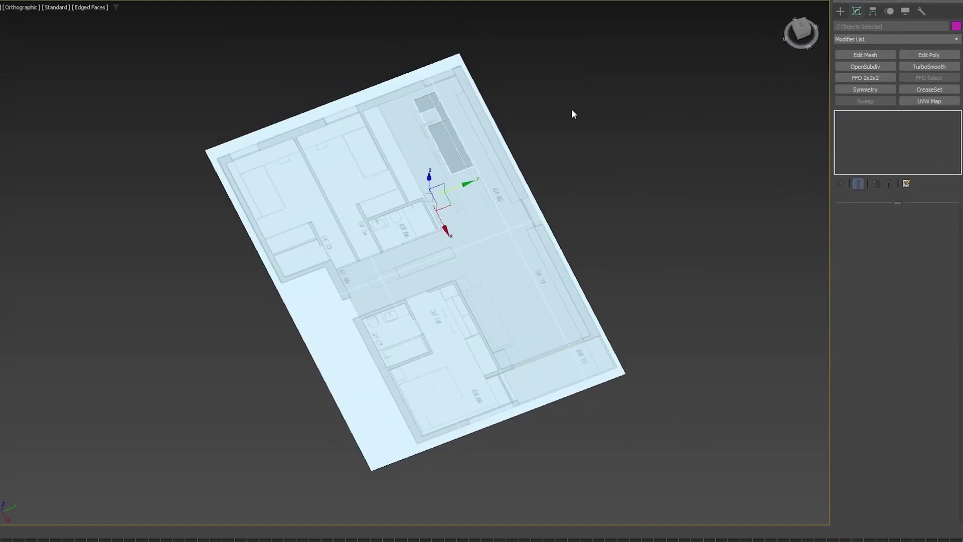
Create a test box beside the floor plan and convert it to Editable Poly.
{"action": "left_click", "coordinate": [571, 110]}
{"action": "left_click", "coordinate": [841, 11]}
{"action": "left_click", "coordinate": [856, 78]}
{"action": "left_click_drag", "start_coordinate": [714, 192], "coordinate": [641, 239]}
{"action": "left_click", "coordinate": [611, 72]}
{"action": "key", "text": "w"}
{"action": "scroll", "coordinate": [668, 157], "scroll_direction": "up", "scroll_amount": 3}
{"action": "scroll", "coordinate": [668, 156], "scroll_direction": "up", "scroll_amount": 3}
{"action": "key", "text": "ctrl+e"}
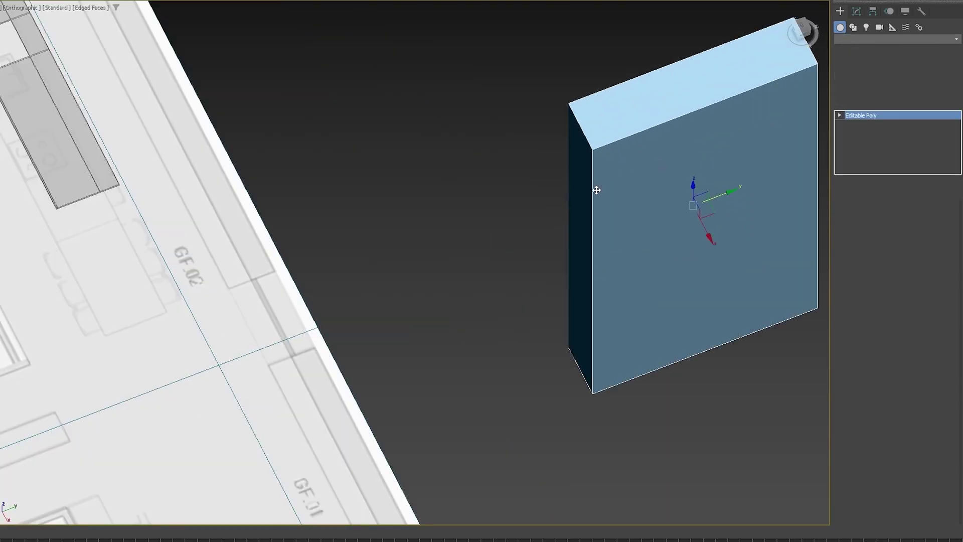
Divide the test box with Swift Loop into a three-by-three grid using two horizontal and two vertical edge loops.
{"action": "middle_click_drag", "start_coordinate": [703, 184], "coordinate": [578, 162]}
{"action": "key", "text": "alt+1"}
{"action": "left_click", "coordinate": [520, 167]}
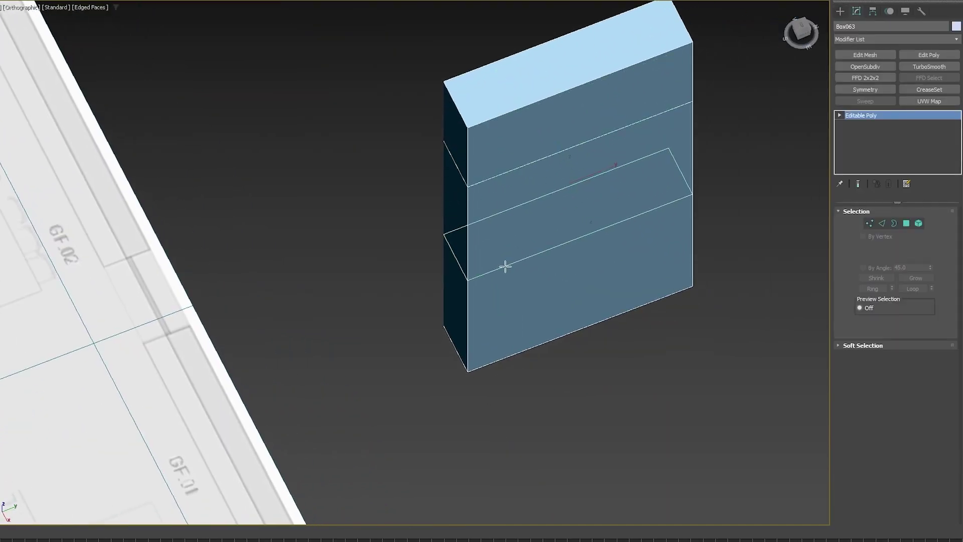
{"action": "left_click", "coordinate": [506, 266]}
{"action": "left_click", "coordinate": [521, 175]}
{"action": "left_click", "coordinate": [614, 170]}
{"action": "right_click", "coordinate": [572, 183]}
Bridge the centre polygons on the test box's two large faces, inspect the hole, and undo the bridge.
{"action": "key", "text": "4"}
{"action": "left_click", "coordinate": [547, 183]}
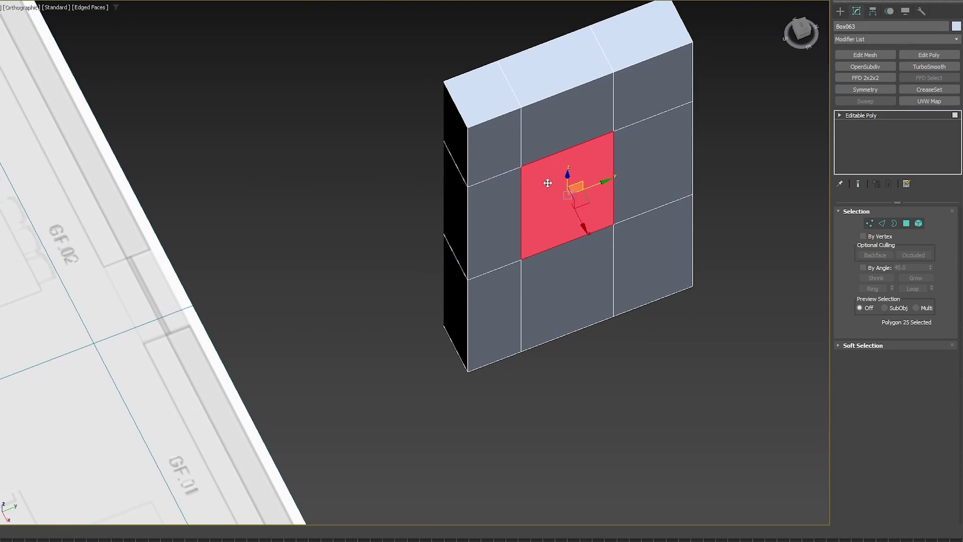
{"action": "middle_click_drag", "start_coordinate": [548, 183], "coordinate": [499, 189], "text": "alt"}
{"action": "left_click", "coordinate": [535, 217], "text": "ctrl"}
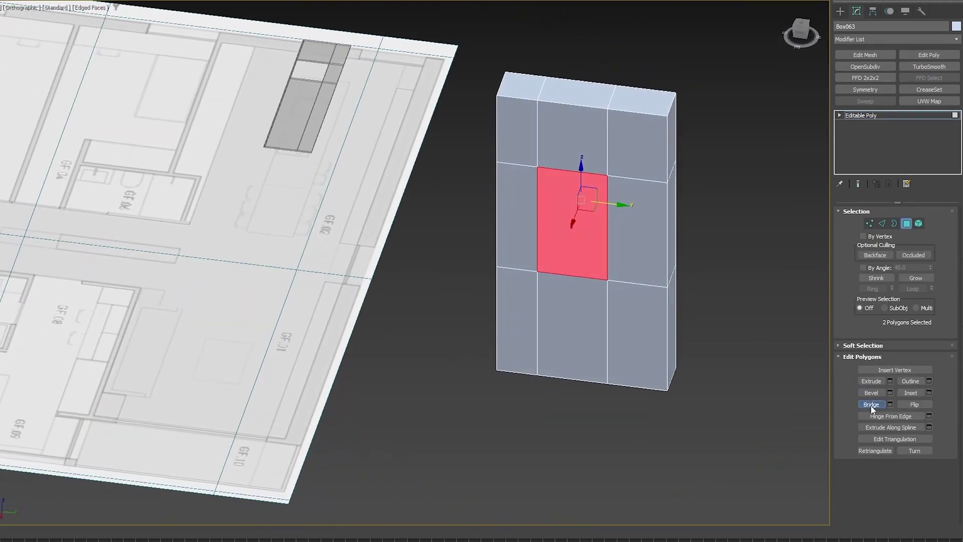
{"action": "left_click", "coordinate": [872, 404]}
{"action": "middle_click_drag", "start_coordinate": [592, 226], "coordinate": [553, 223], "text": "alt"}
{"action": "mouse_move", "coordinate": [567, 270]}
{"action": "middle_mouse_down", "text": "alt"}
{"action": "mouse_move", "coordinate": [626, 231]}
{"action": "mouse_move", "coordinate": [580, 260]}
{"action": "middle_mouse_up", "text": "alt"}
{"action": "key", "text": "ctrl+z"}
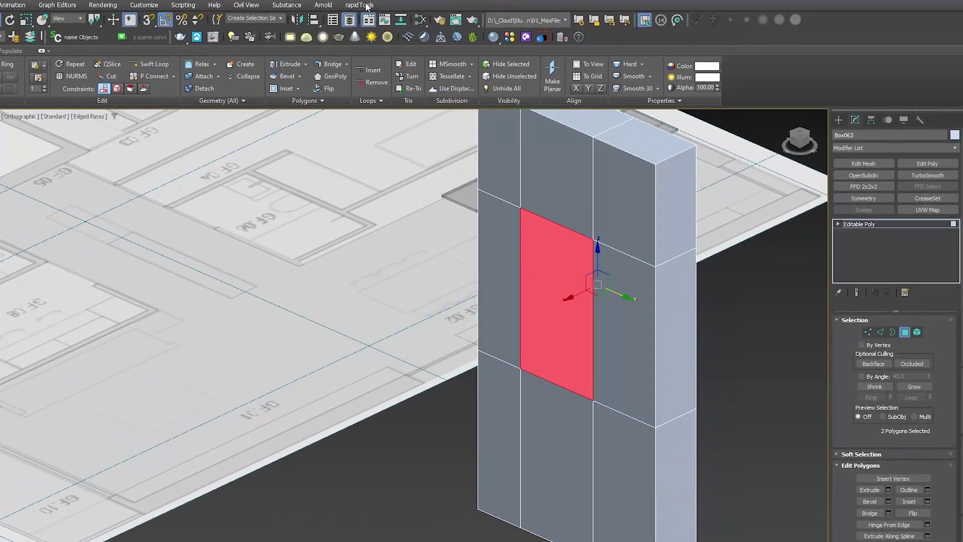
Find the fastBridge script in rapidTools and apply it to the test box's two centre polygons.
{"action": "left_click", "coordinate": [360, 5]}
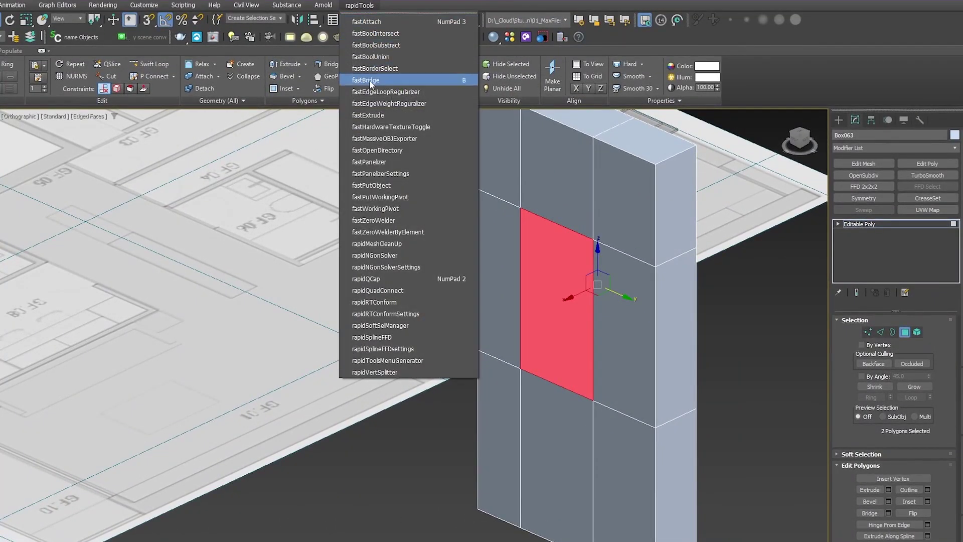
{"action": "middle_click_drag", "start_coordinate": [587, 272], "coordinate": [578, 255]}
{"action": "key", "text": "b"}
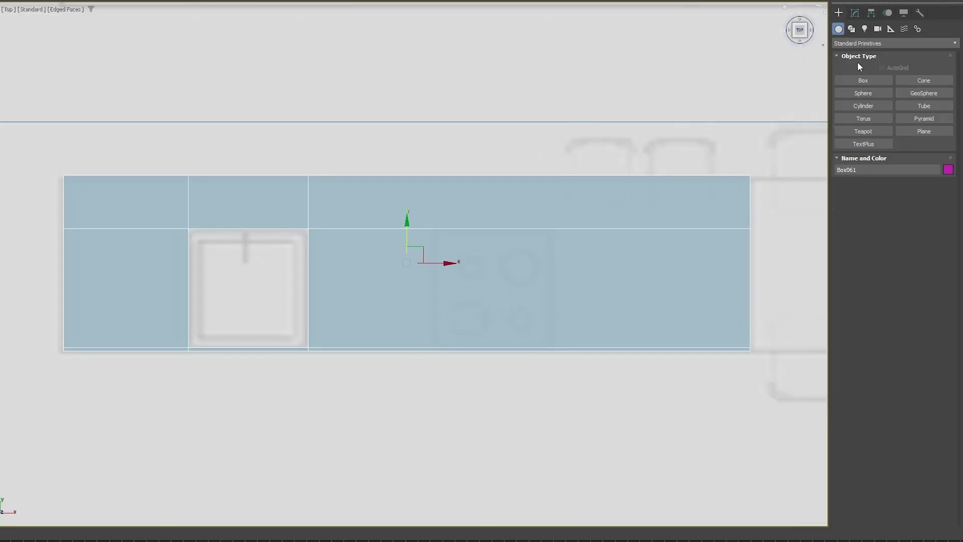
Draw a box with AutoGrid over the cooktop outline on the counter top, about 63 cm long and 6 cm high.
{"action": "left_click", "coordinate": [863, 80]}
{"action": "scroll", "coordinate": [580, 225], "scroll_direction": "up", "scroll_amount": 4}
{"action": "middle_click_drag", "start_coordinate": [525, 257], "coordinate": [598, 146]}
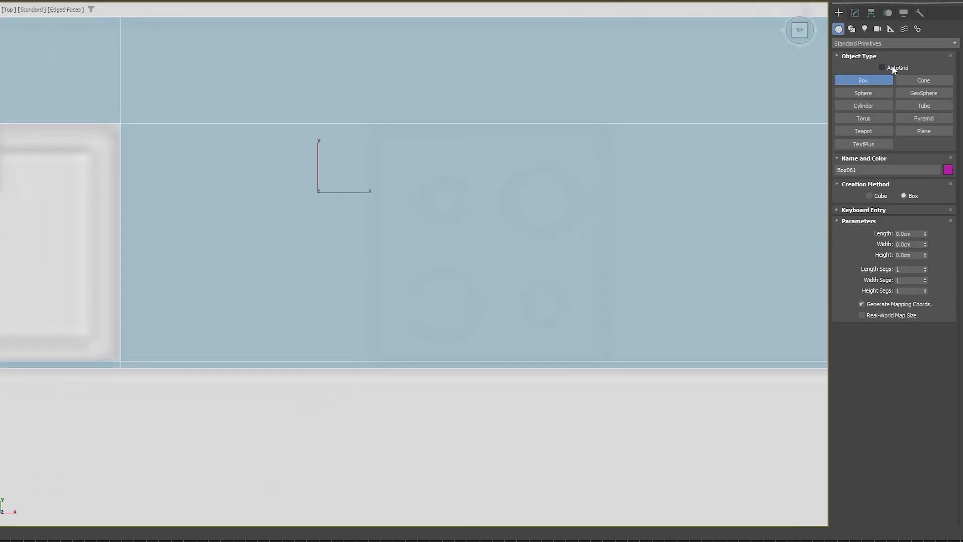
{"action": "left_click_drag", "start_coordinate": [608, 126], "coordinate": [370, 361]}
{"action": "left_click", "coordinate": [370, 343]}
Set the cooktop box's width and length to 64 cm and its height to 1.5 cm.
{"action": "double_click", "coordinate": [909, 247]}
{"action": "type", "text": "64"}
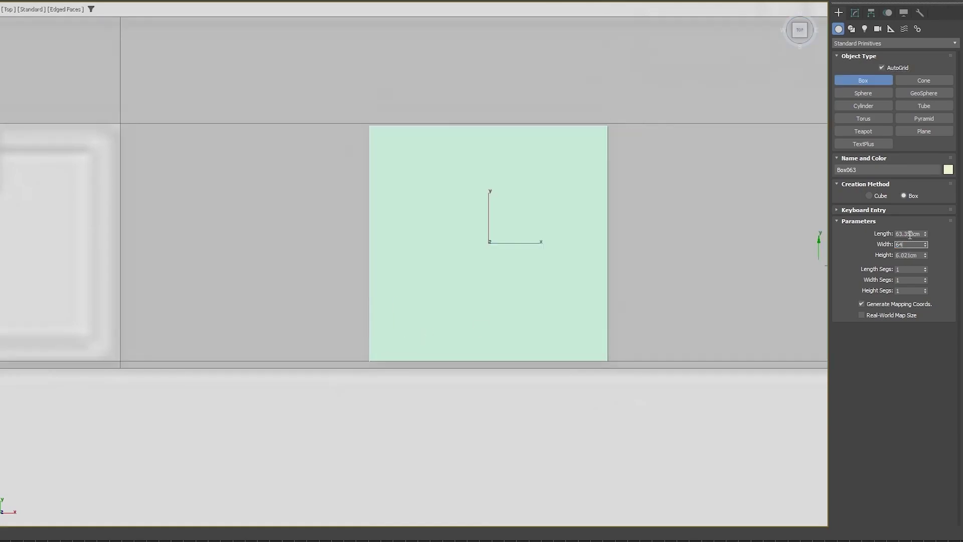
{"action": "key", "text": "Return"}
{"action": "double_click", "coordinate": [910, 235]}
{"action": "type", "text": "64"}
{"action": "key", "text": "Return"}
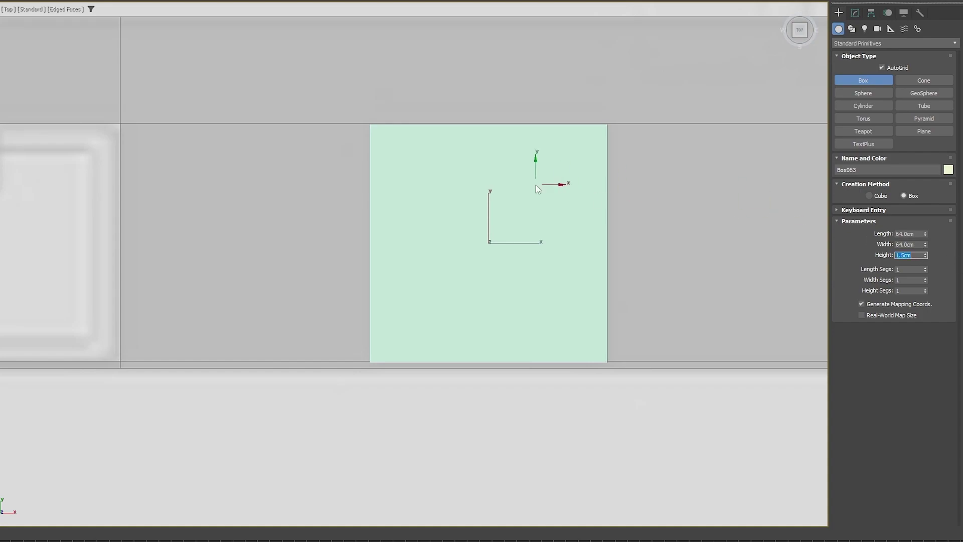
{"action": "right_click", "coordinate": [536, 185]}
Clone the cooktop slab along the counter top over the sink opening.
{"action": "scroll", "coordinate": [516, 217], "scroll_direction": "down", "scroll_amount": 4}
{"action": "middle_click_drag", "start_coordinate": [516, 217], "coordinate": [577, 126], "text": "alt"}
{"action": "scroll", "coordinate": [426, 246], "scroll_direction": "up", "scroll_amount": 2}
{"action": "scroll", "coordinate": [426, 245], "scroll_direction": "down", "scroll_amount": 2}
{"action": "middle_click_drag", "start_coordinate": [426, 246], "coordinate": [495, 211]}
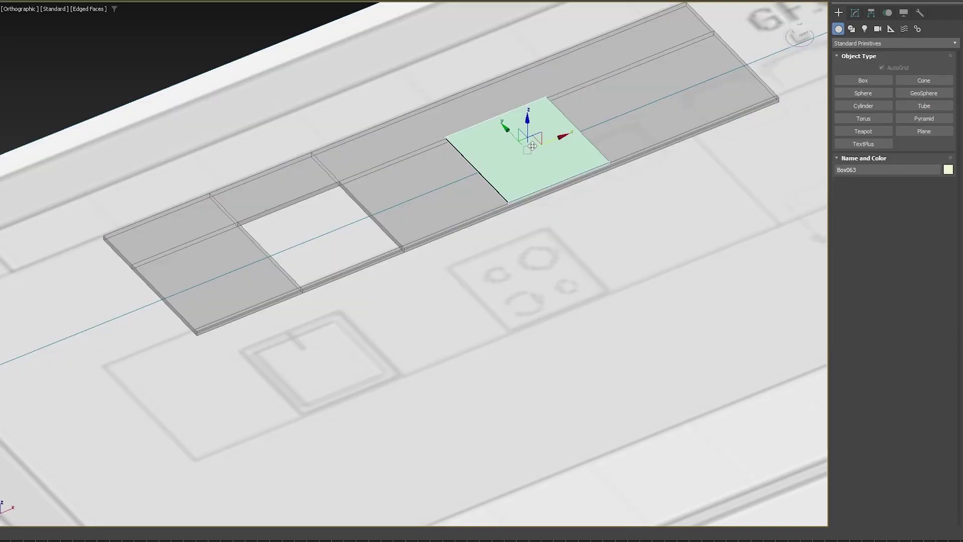
{"action": "left_click_drag", "start_coordinate": [533, 146], "coordinate": [330, 227], "text": "shift"}
{"action": "key", "text": "Return"}
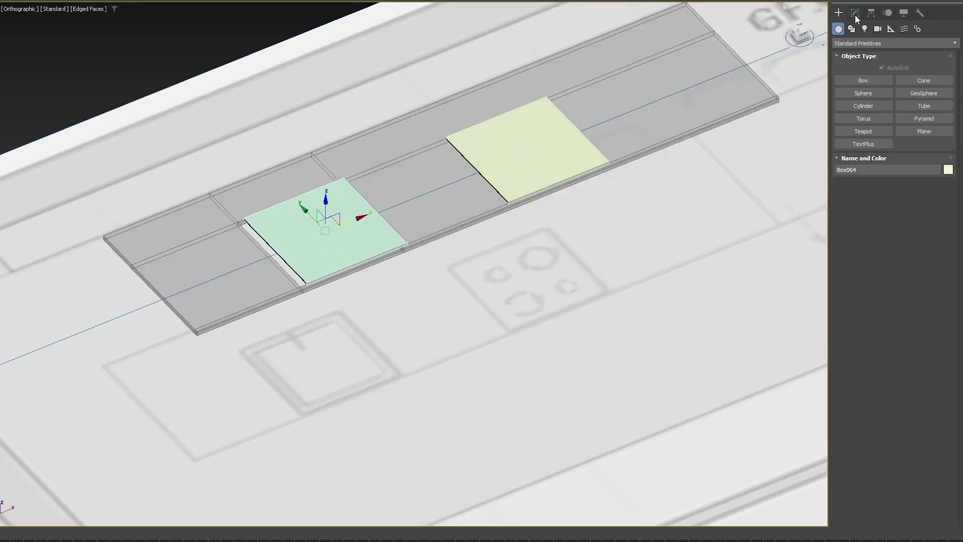
Make the sink copy unique and shift it closer to the sides of the sink opening.
{"action": "left_click", "coordinate": [855, 13]}
{"action": "left_click", "coordinate": [875, 185]}
{"action": "scroll", "coordinate": [400, 240], "scroll_direction": "up", "scroll_amount": 4}
{"action": "middle_click_drag", "start_coordinate": [400, 241], "coordinate": [669, 147]}
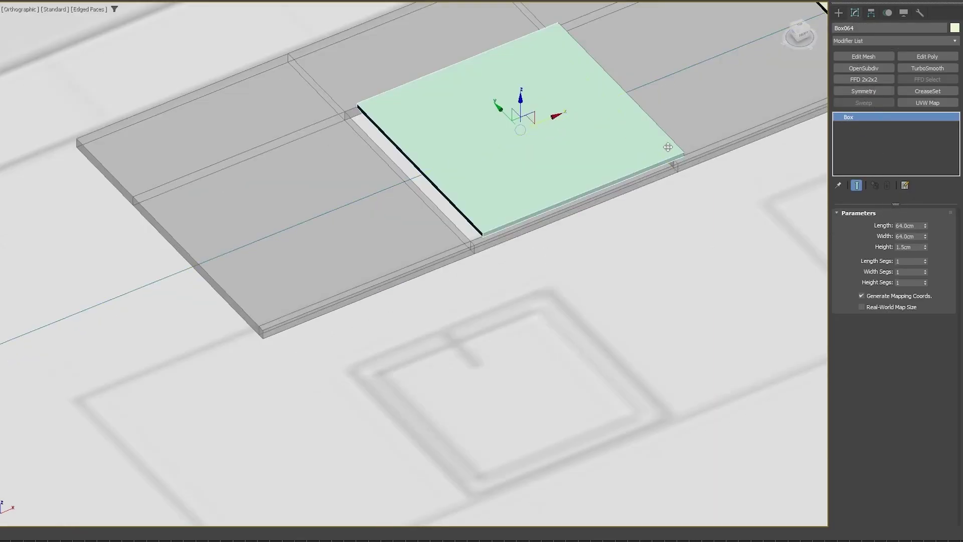
{"action": "left_click_drag", "start_coordinate": [685, 148], "coordinate": [666, 160]}
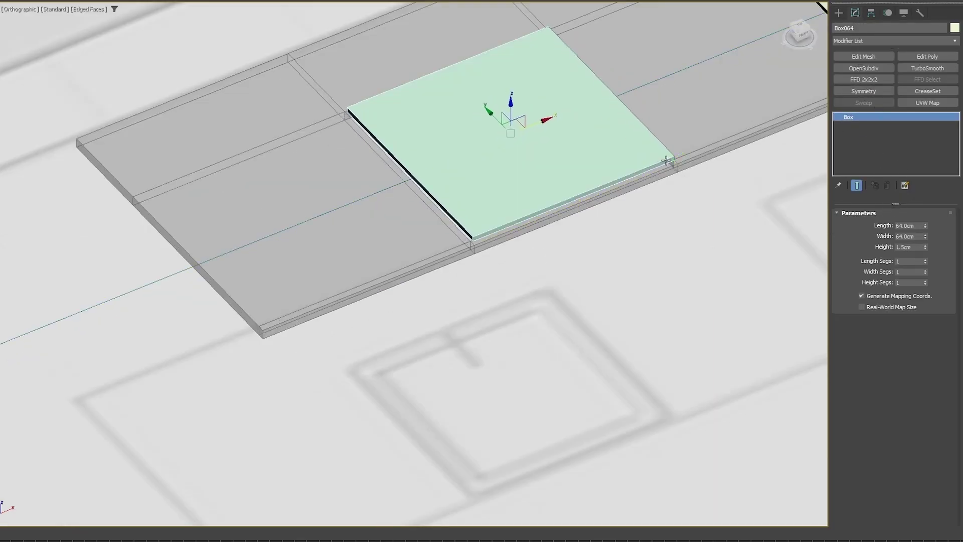
In the top view, snap the sink slab to the left and upper edges of the counter top's opening.
{"action": "key", "text": "t"}
{"action": "key", "text": "z"}
{"action": "left_click_drag", "start_coordinate": [462, 231], "coordinate": [396, 239]}
{"action": "key", "text": "ctrl+z"}
{"action": "left_click_drag", "start_coordinate": [430, 383], "coordinate": [423, 384]}
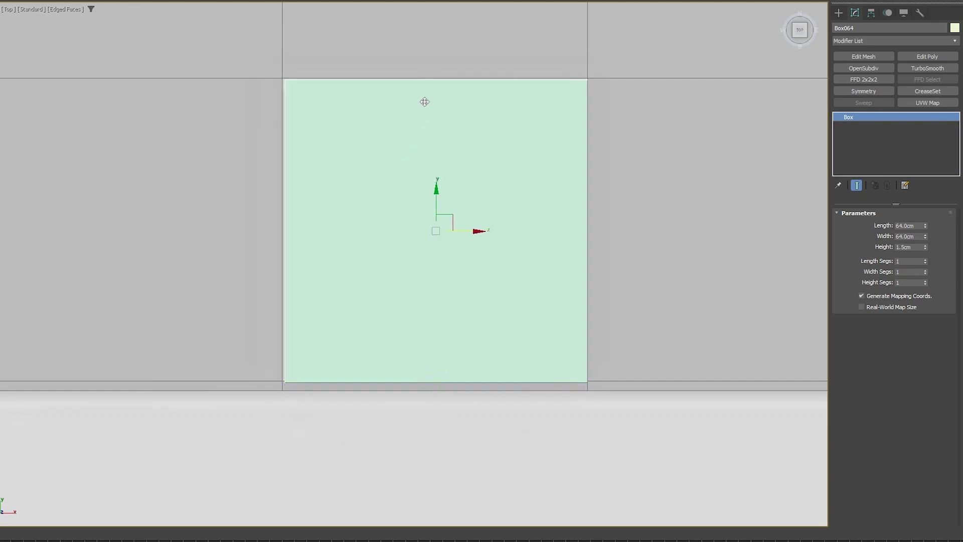
{"action": "left_click_drag", "start_coordinate": [424, 102], "coordinate": [426, 79]}
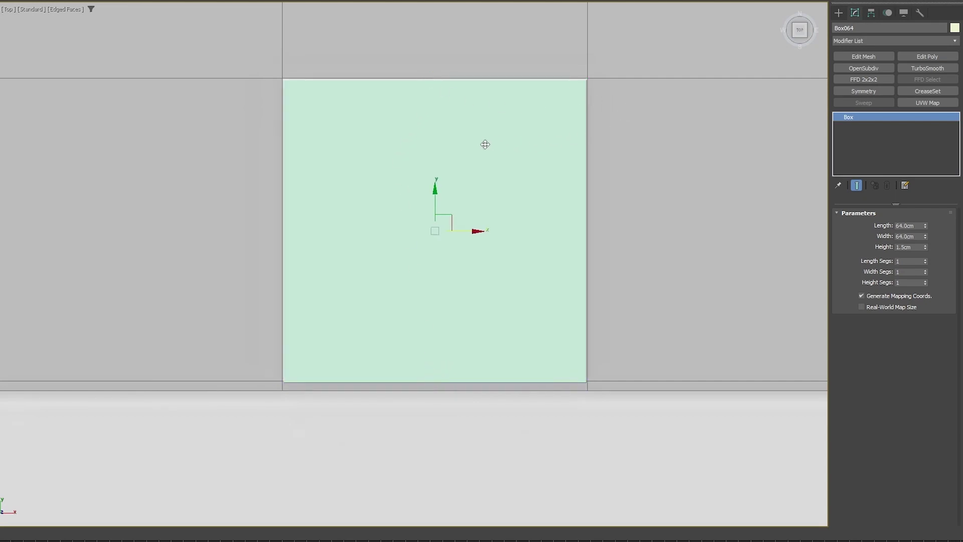
{"action": "left_click_drag", "start_coordinate": [485, 144], "coordinate": [280, 375]}
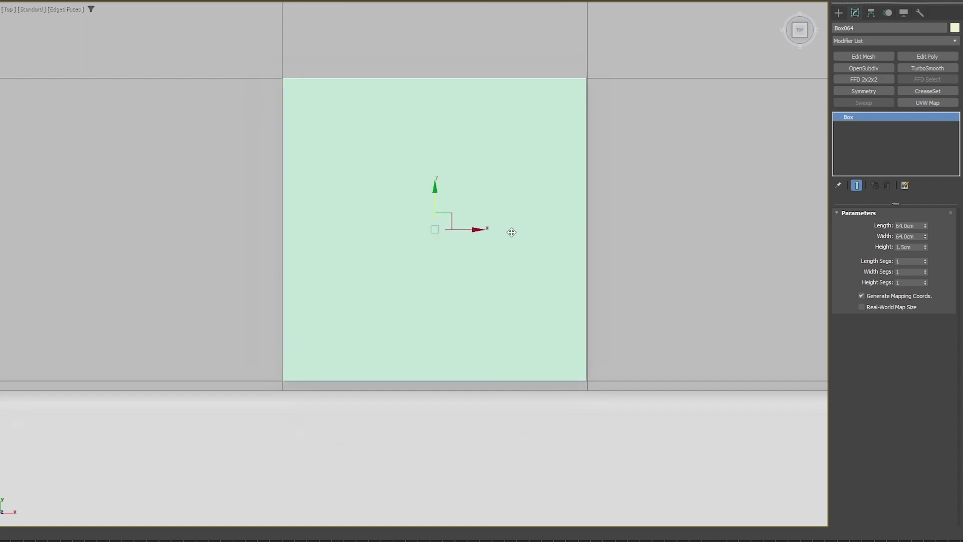
Isolate the counter top with the sink slab and align the counter top's upper inner vertex row with the slab's upper edge.
{"action": "scroll", "coordinate": [299, 69], "scroll_direction": "up", "scroll_amount": 4}
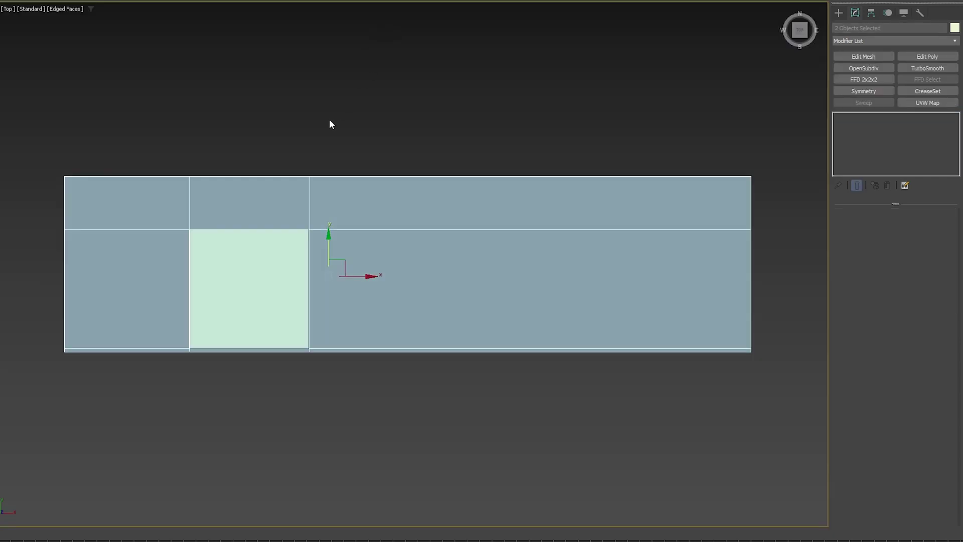
{"action": "left_click", "coordinate": [329, 122]}
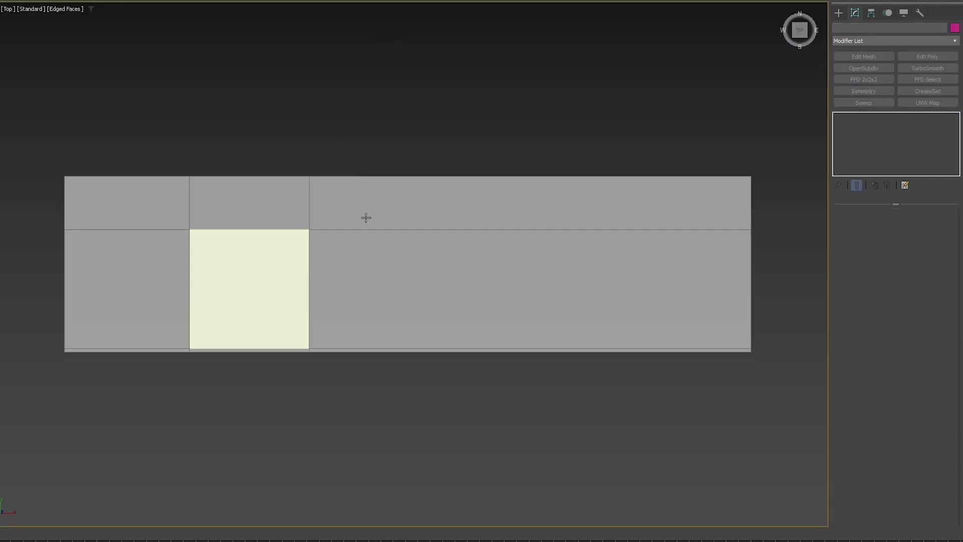
{"action": "left_click", "coordinate": [737, 213]}
{"action": "key", "text": "1"}
{"action": "left_click_drag", "start_coordinate": [772, 215], "coordinate": [61, 265]}
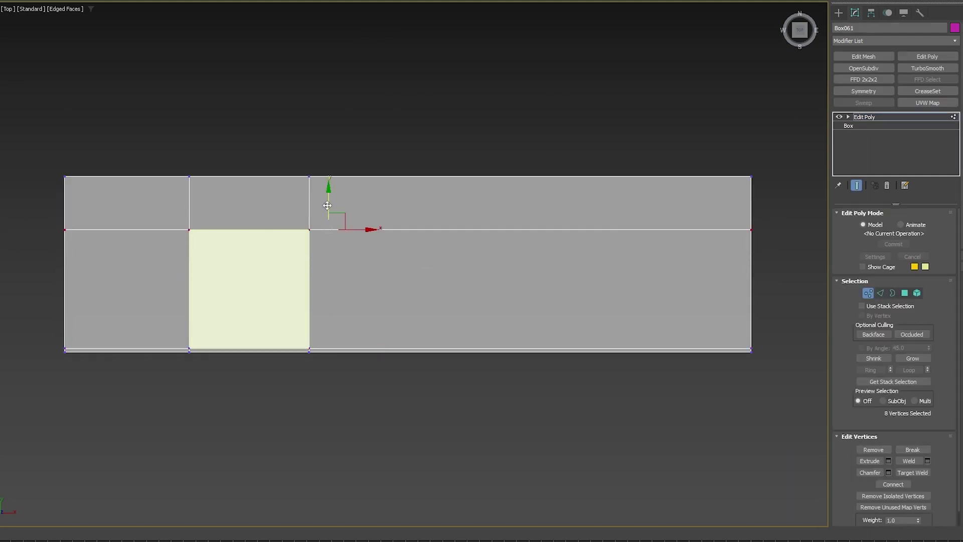
{"action": "left_click_drag", "start_coordinate": [328, 205], "coordinate": [308, 229]}
Align the counter top's vertex columns on both sides of the sink opening with the slab's side edges.
{"action": "left_click_drag", "start_coordinate": [314, 153], "coordinate": [277, 23]}
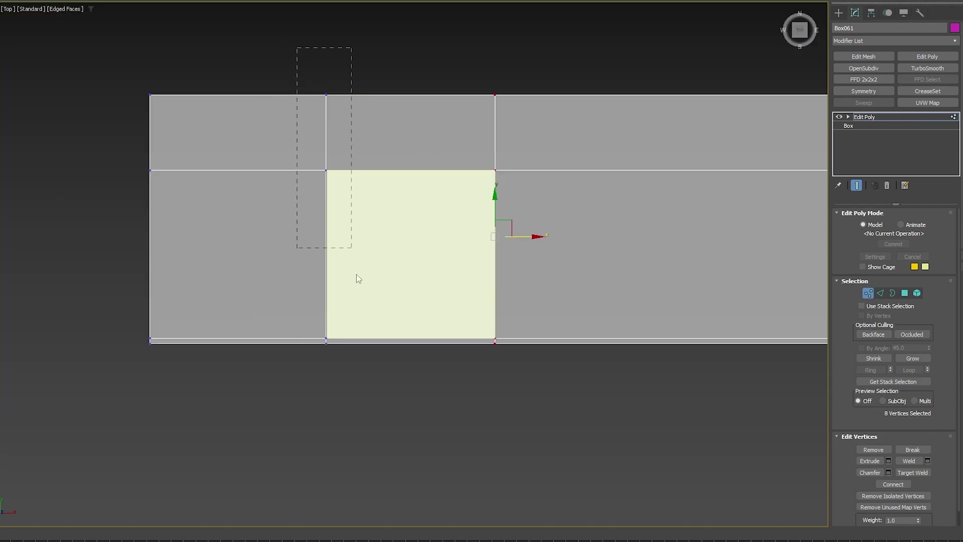
{"action": "left_click_drag", "start_coordinate": [357, 275], "coordinate": [366, 368]}
{"action": "scroll", "coordinate": [309, 257], "scroll_direction": "up", "scroll_amount": 3}
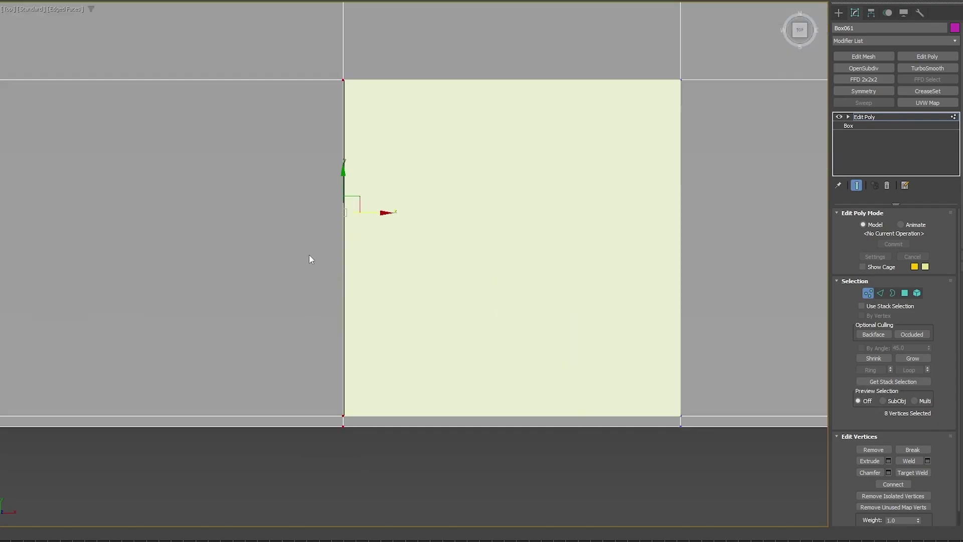
{"action": "middle_click_drag", "start_coordinate": [371, 63], "coordinate": [360, 173]}
{"action": "left_click_drag", "start_coordinate": [349, 123], "coordinate": [355, 126]}
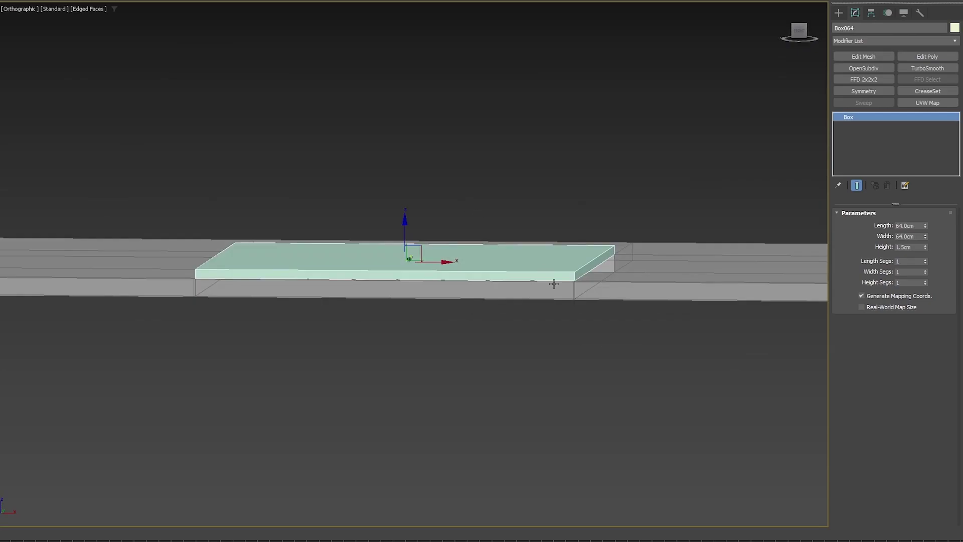
Move the sink slab vertically and snap its upper corner to the counter top's upper surface.
{"action": "scroll", "coordinate": [555, 283], "scroll_direction": "up", "scroll_amount": 3}
{"action": "left_click_drag", "start_coordinate": [346, 233], "coordinate": [328, 286]}
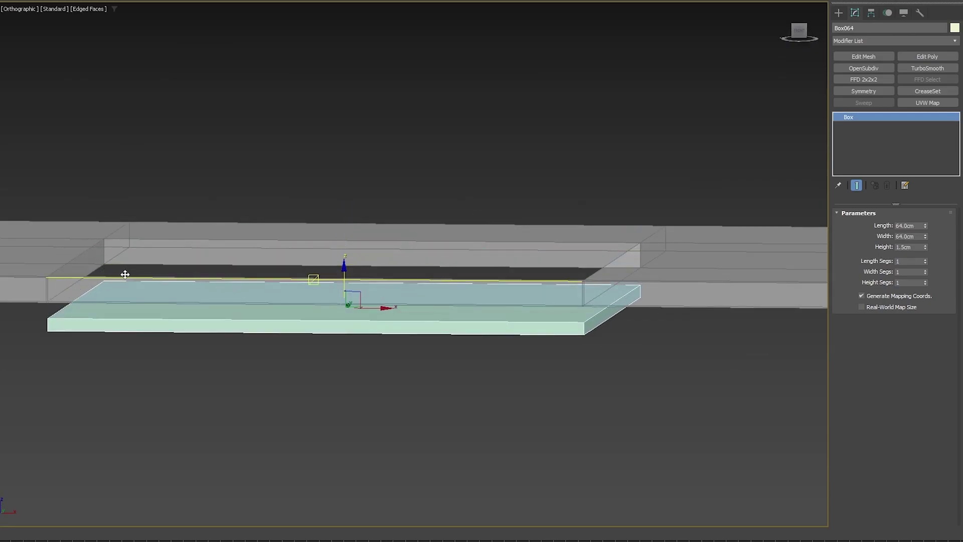
{"action": "left_click_drag", "start_coordinate": [104, 281], "coordinate": [104, 240]}
{"action": "middle_click_drag", "start_coordinate": [234, 245], "coordinate": [276, 256], "text": "alt"}
Convert the sink slab to Editable Poly, then inset its upper and lower polygons and bridge them into an open square frame.
{"action": "key", "text": "ctrl+e"}
{"action": "key", "text": "4"}
{"action": "left_click", "coordinate": [407, 269]}
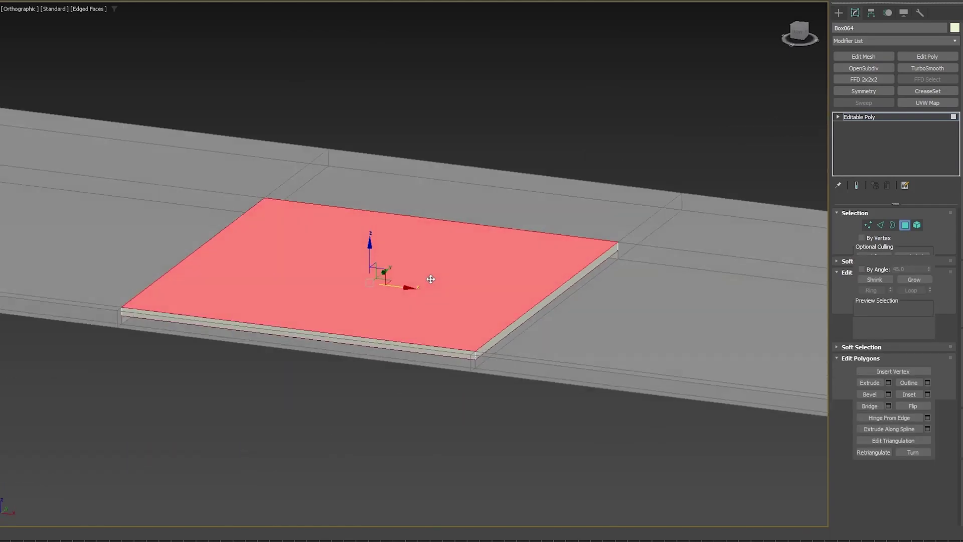
{"action": "scroll", "coordinate": [431, 281], "scroll_direction": "up", "scroll_amount": 3}
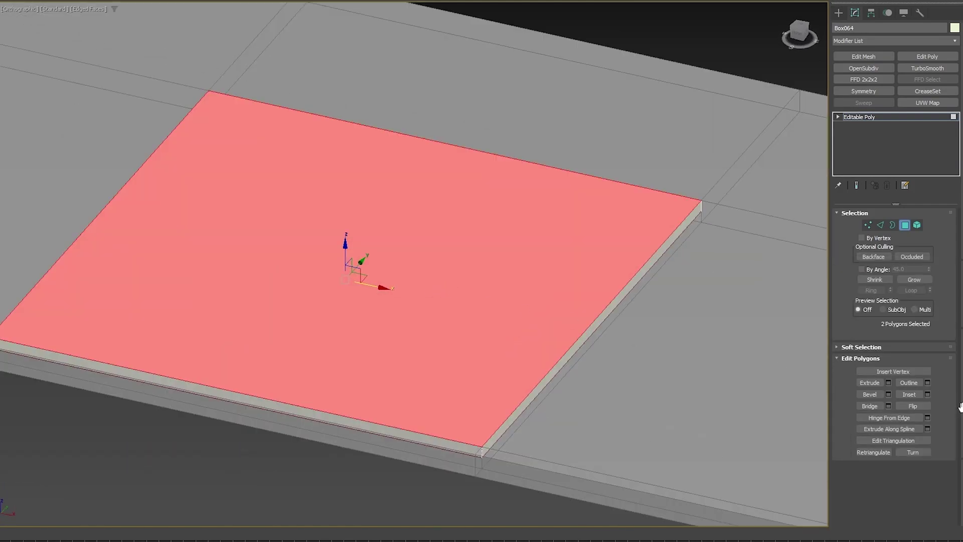
{"action": "left_click", "coordinate": [910, 394]}
{"action": "left_click_drag", "start_coordinate": [517, 288], "coordinate": [522, 273]}
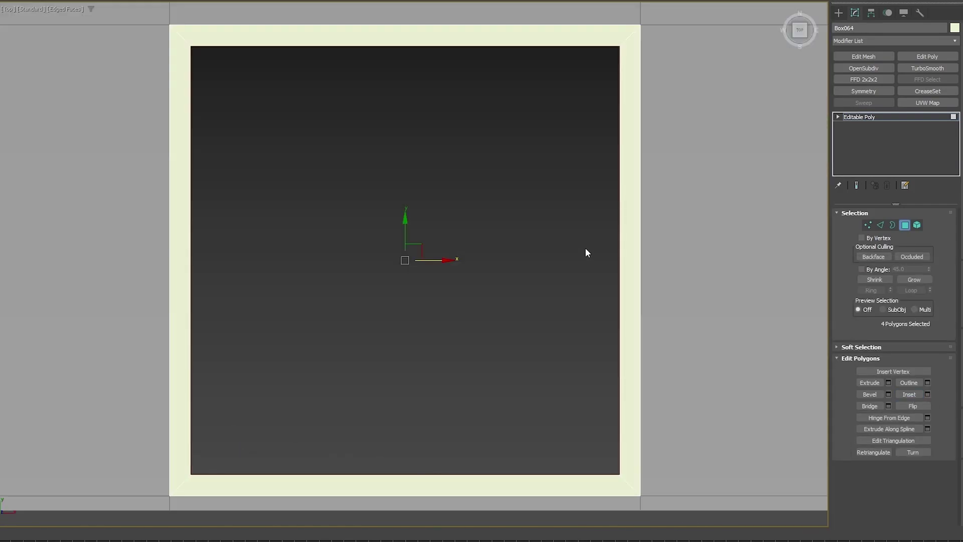
{"action": "middle_click_drag", "start_coordinate": [587, 251], "coordinate": [617, 193], "text": "alt"}
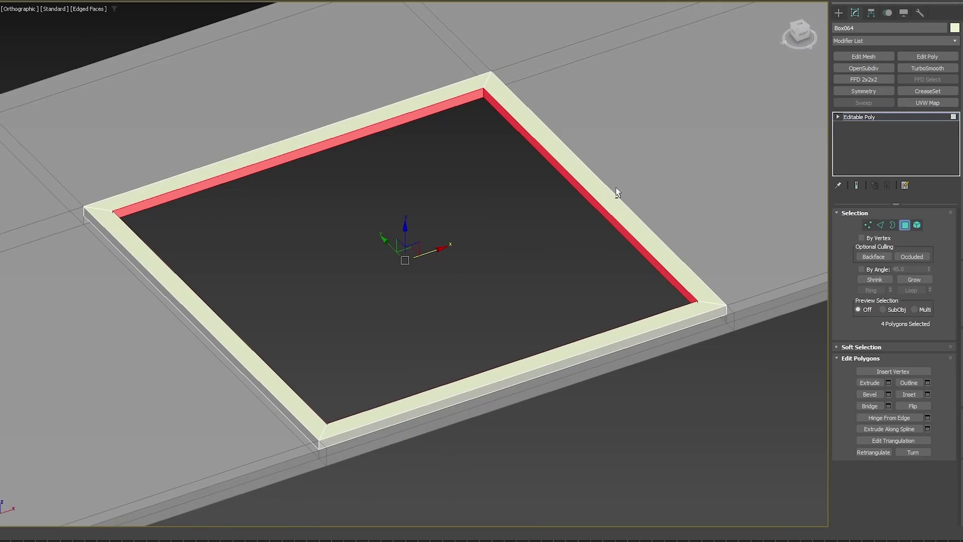
Clone the sink slab's inset polygons downward as a separate object, then bridge the originals into an open frame.
{"action": "left_click", "coordinate": [520, 218]}
{"action": "left_click", "coordinate": [416, 116]}
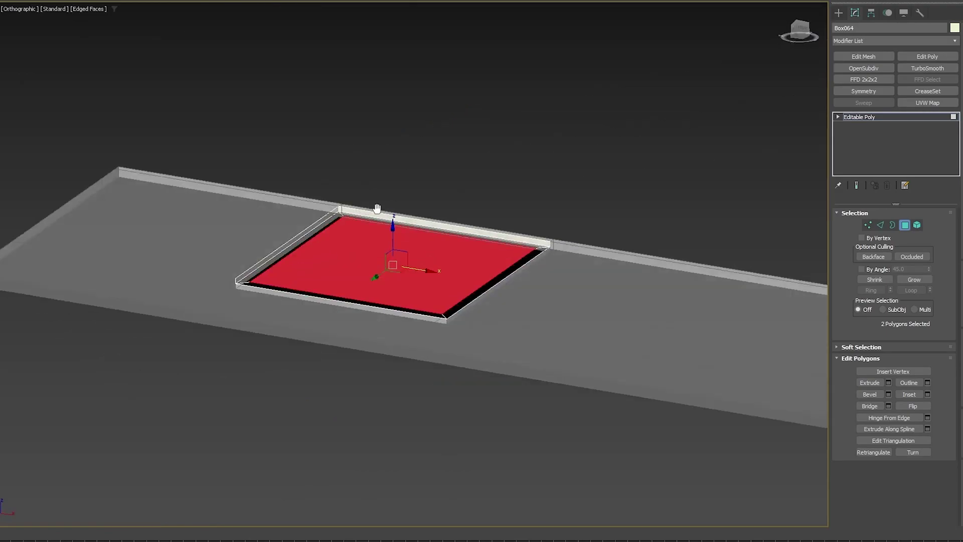
{"action": "middle_click_drag", "start_coordinate": [376, 209], "coordinate": [377, 190], "text": "alt"}
{"action": "left_click_drag", "start_coordinate": [400, 233], "coordinate": [403, 267], "text": "shift"}
{"action": "left_click", "coordinate": [425, 226]}
{"action": "left_click", "coordinate": [478, 242]}
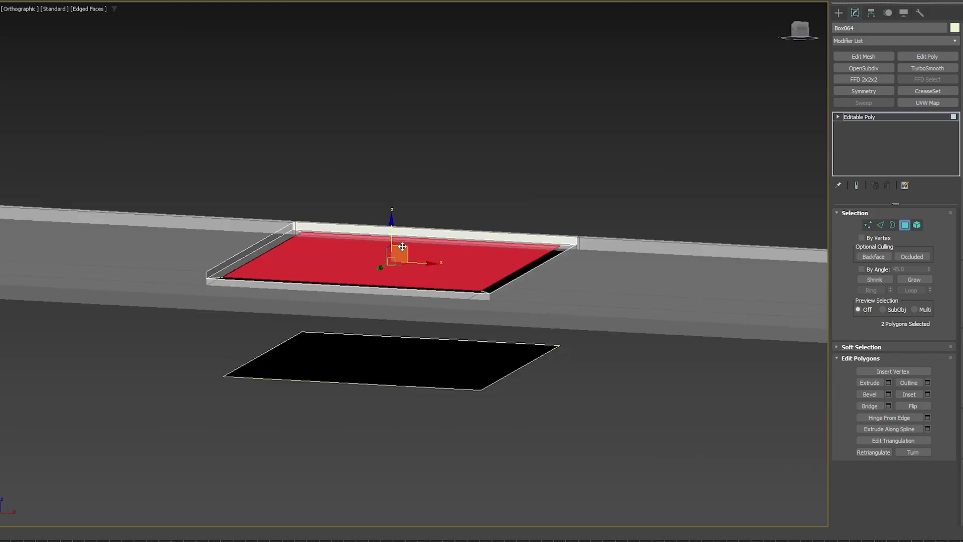
{"action": "key", "text": "shift+b"}
{"action": "left_click", "coordinate": [851, 116]}
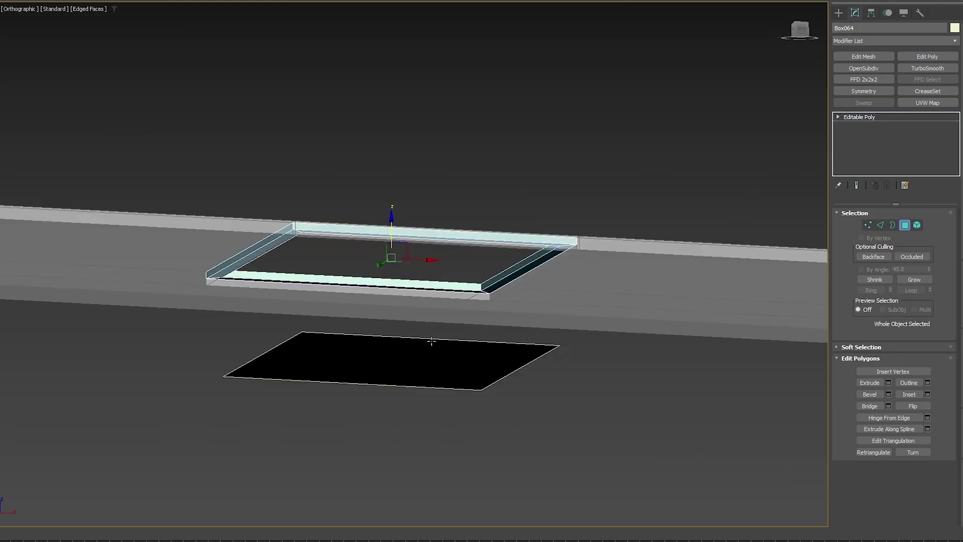
Delete the square sink frame and the cloned plane from the counter top's sink opening.
{"action": "left_click", "coordinate": [430, 339]}
{"action": "key", "text": "4"}
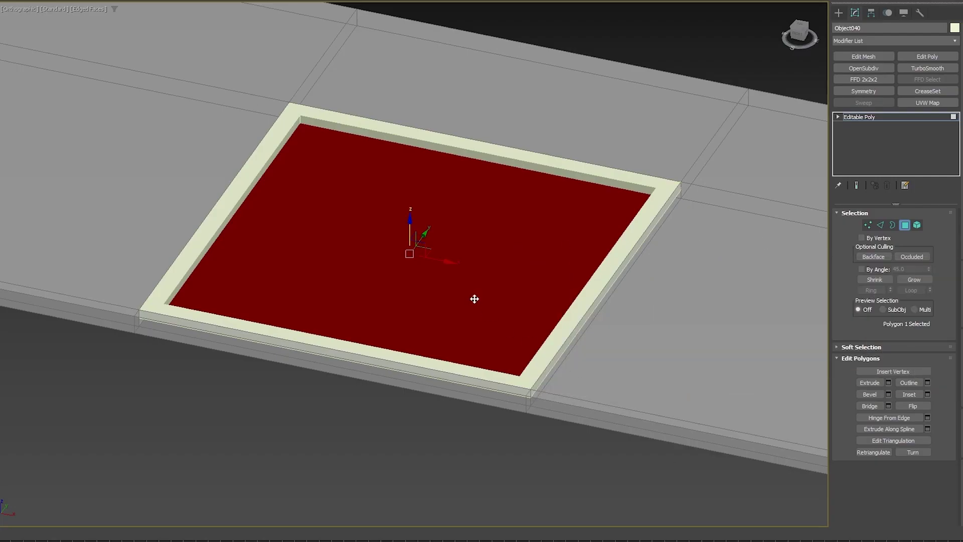
{"action": "key", "text": "4"}
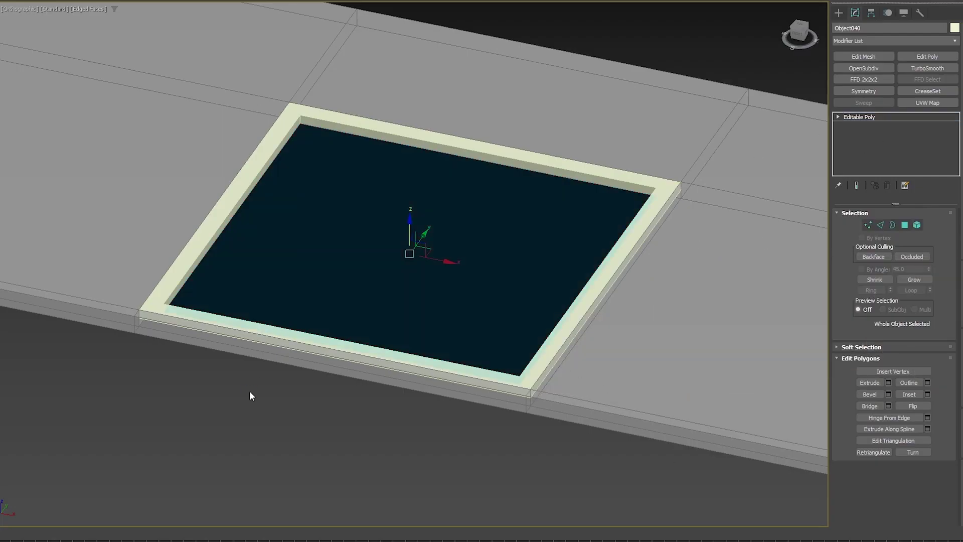
{"action": "left_click", "coordinate": [248, 390]}
{"action": "left_click", "coordinate": [207, 244]}
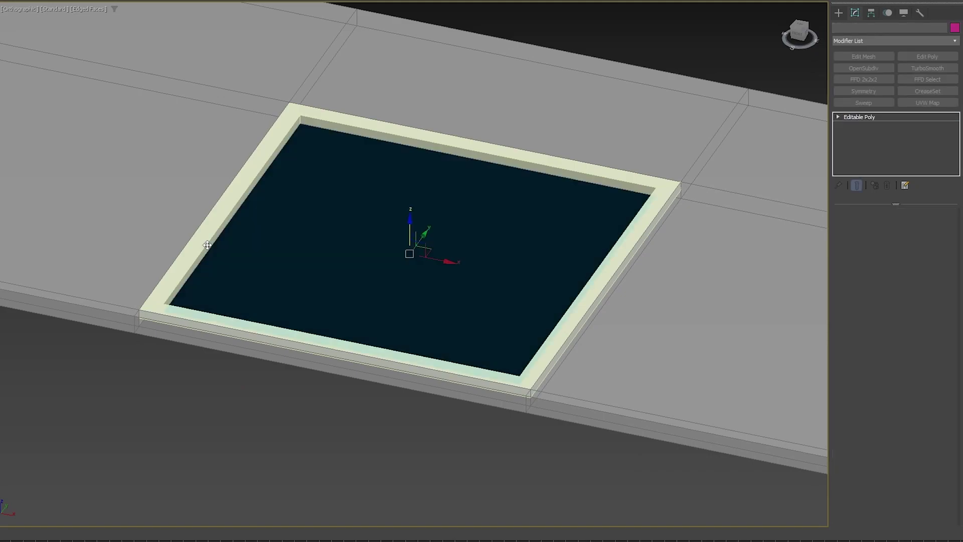
{"action": "key", "text": "Delete"}
{"action": "left_click", "coordinate": [206, 244]}
{"action": "key", "text": "Delete"}
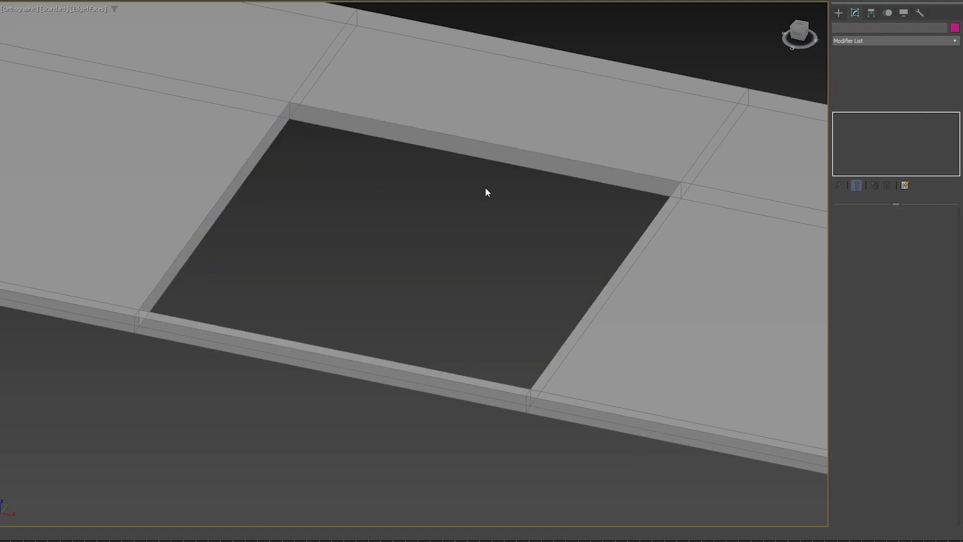
{"action": "left_click", "coordinate": [839, 12]}
{"action": "left_click", "coordinate": [913, 129]}
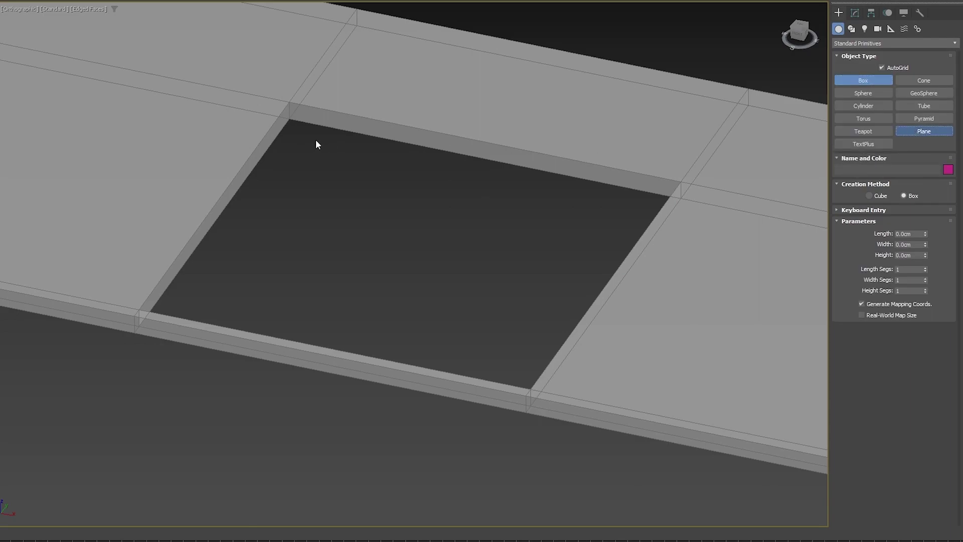
{"action": "left_click_drag", "start_coordinate": [286, 104], "coordinate": [522, 417]}
{"action": "right_click", "coordinate": [522, 417]}
{"action": "key", "text": "Delete"}
Select the counter top's two vertex rows bounding the sink opening and shift them along Y, away from the front edge.
{"action": "scroll", "coordinate": [492, 334], "scroll_direction": "down", "scroll_amount": 5}
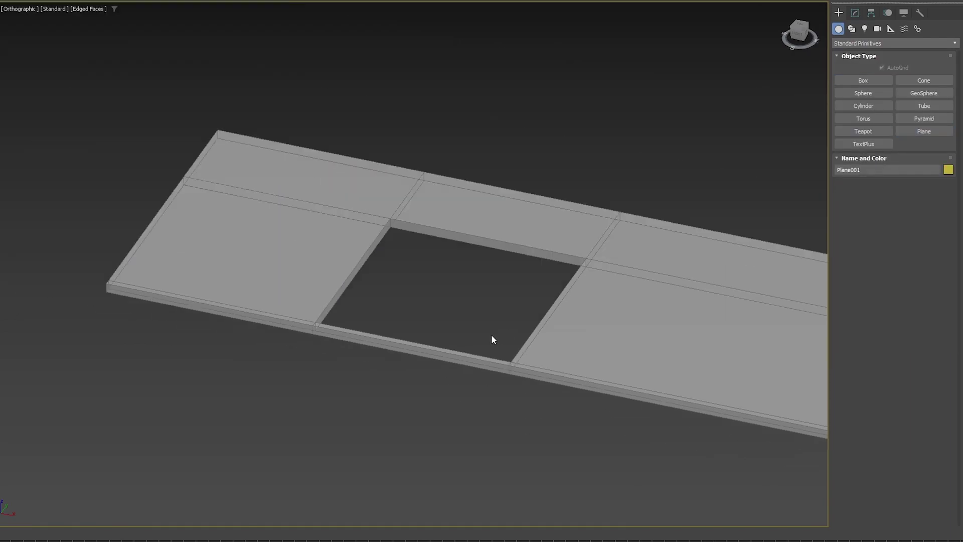
{"action": "middle_click_drag", "start_coordinate": [492, 334], "coordinate": [250, 345], "text": "alt"}
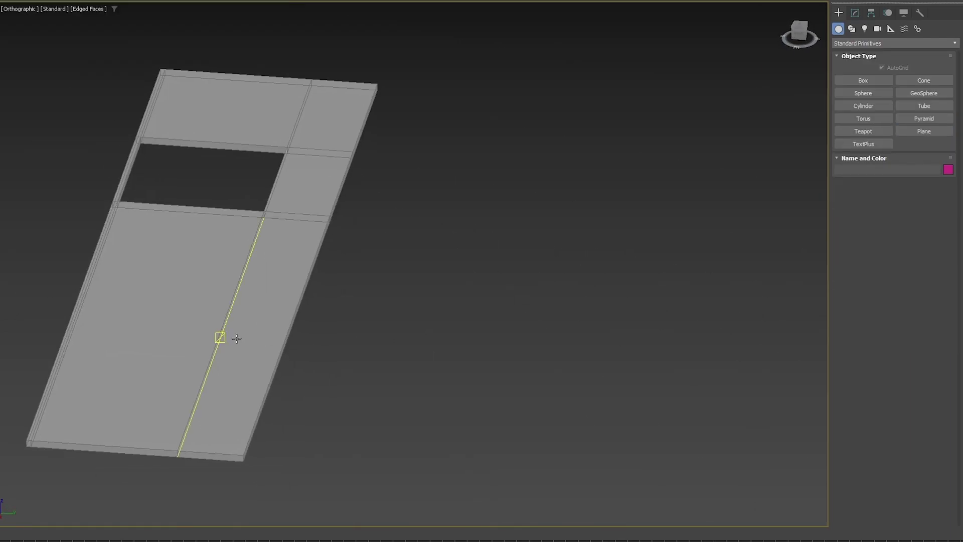
{"action": "left_click", "coordinate": [217, 317]}
{"action": "scroll", "coordinate": [237, 307], "scroll_direction": "down", "scroll_amount": 3}
{"action": "middle_click_drag", "start_coordinate": [238, 306], "coordinate": [450, 239]}
{"action": "key", "text": "t"}
{"action": "key", "text": "z"}
{"action": "key", "text": "1"}
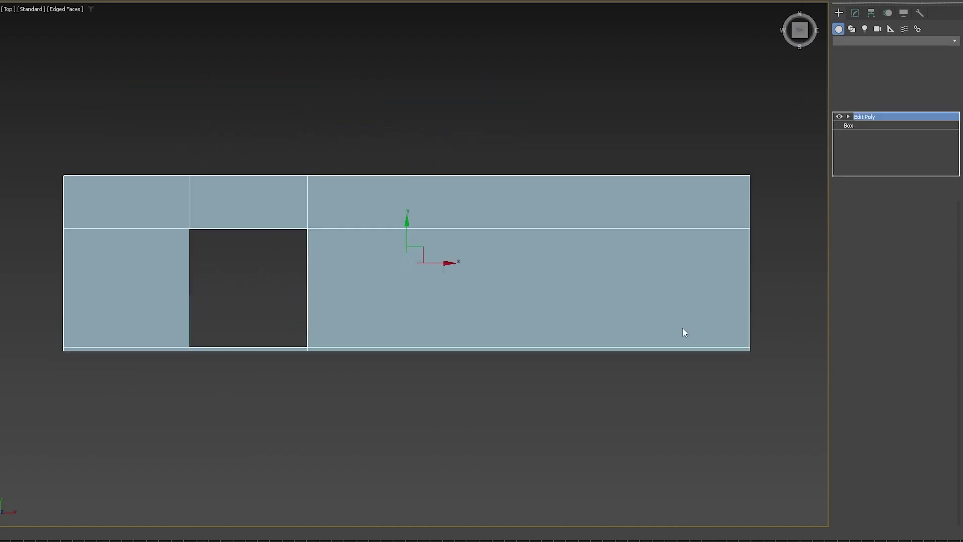
{"action": "key", "text": "1"}
{"action": "left_click_drag", "start_coordinate": [792, 197], "coordinate": [405, 311]}
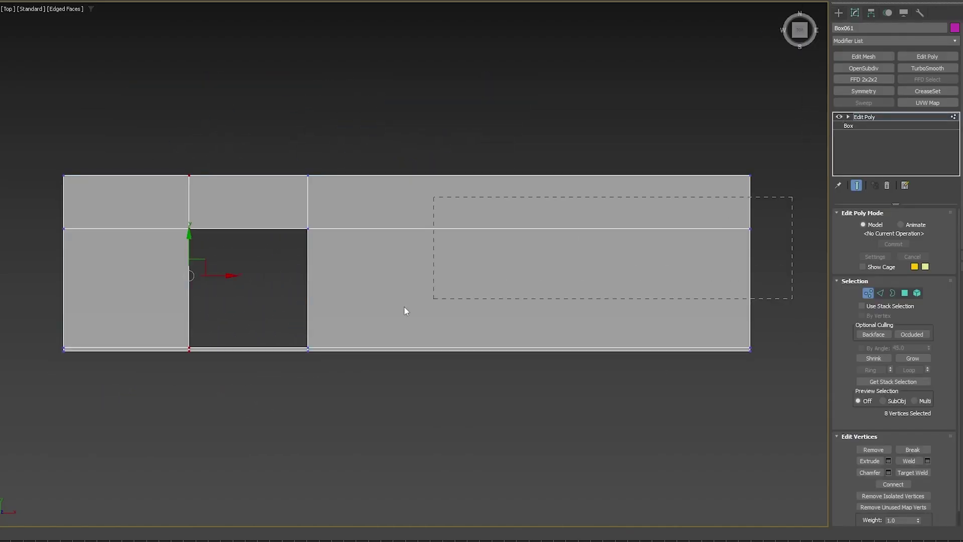
{"action": "left_click_drag", "start_coordinate": [41, 349], "coordinate": [35, 348]}
{"action": "left_click", "coordinate": [738, 541]}
{"action": "type", "text": "10"}
{"action": "key", "text": "Return"}
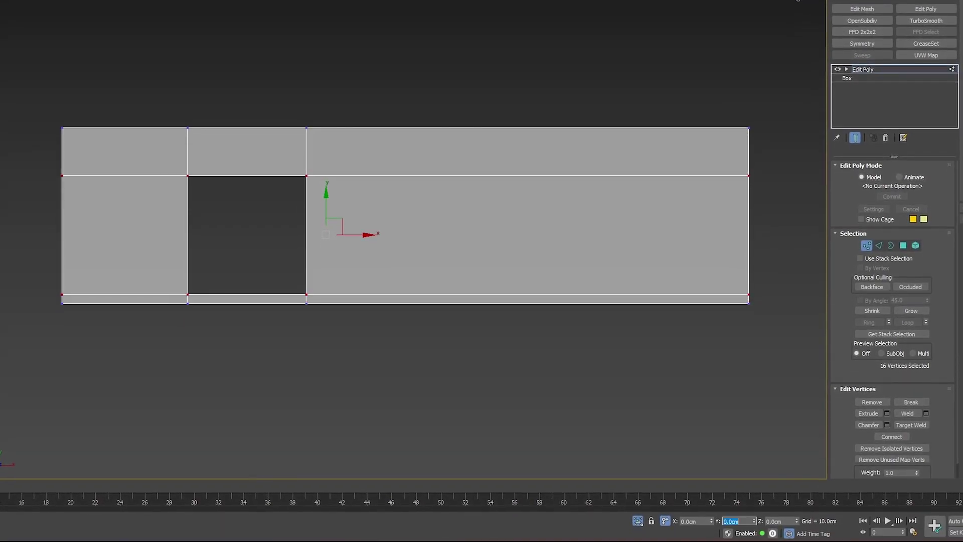
{"action": "left_click", "coordinate": [658, 409]}
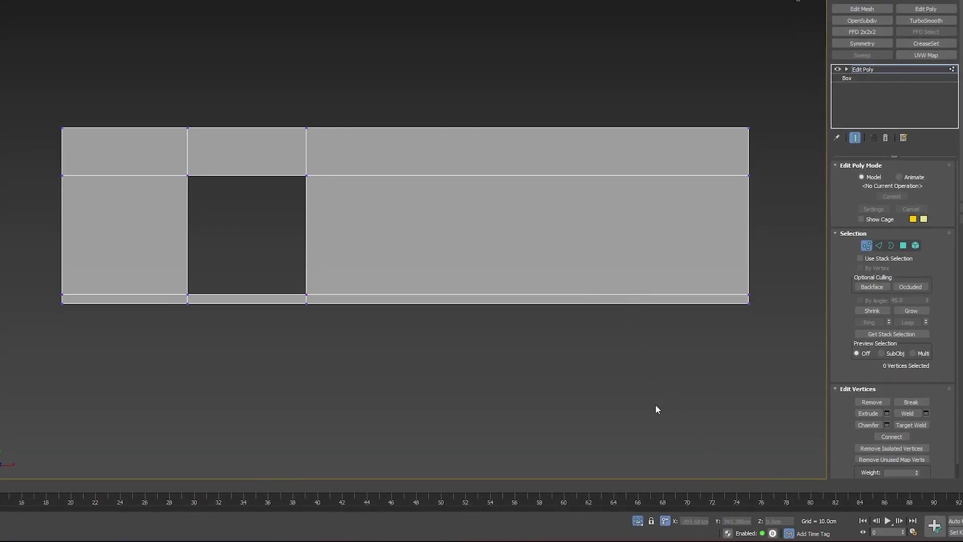
{"action": "left_click", "coordinate": [864, 70]}
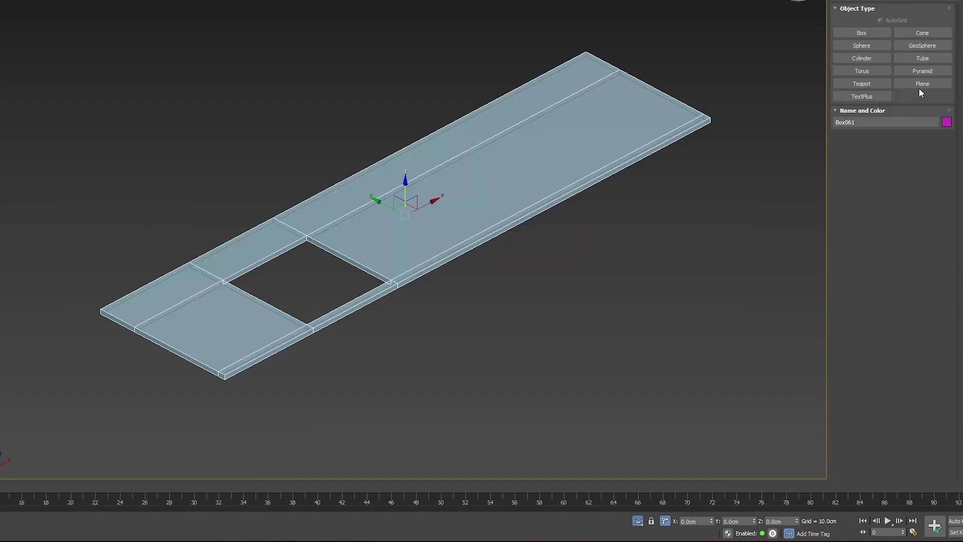
Create a 64 × 64 cm plane with one length and one width segment across the sink opening and convert it to Editable Poly.
{"action": "left_click", "coordinate": [922, 84]}
{"action": "scroll", "coordinate": [312, 241], "scroll_direction": "up", "scroll_amount": 5}
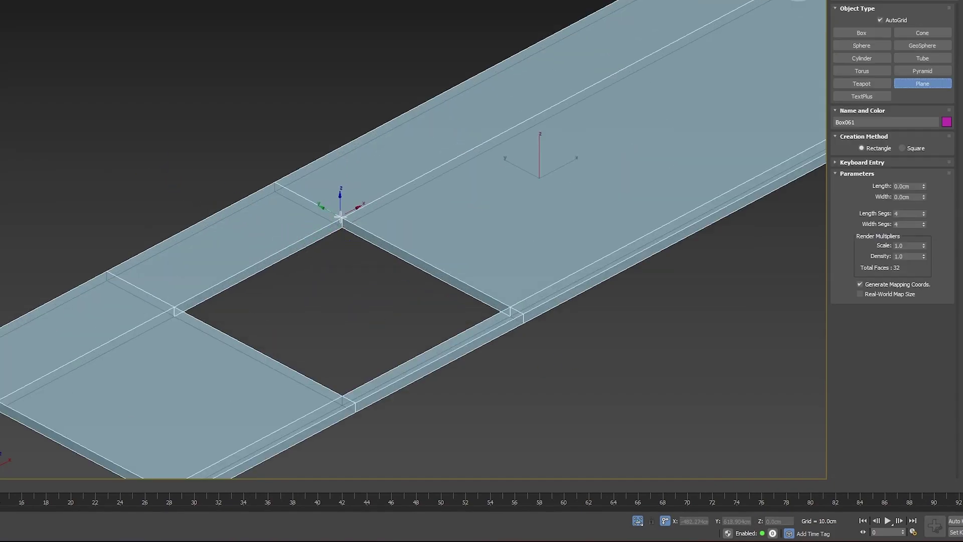
{"action": "left_click_drag", "start_coordinate": [341, 217], "coordinate": [344, 397]}
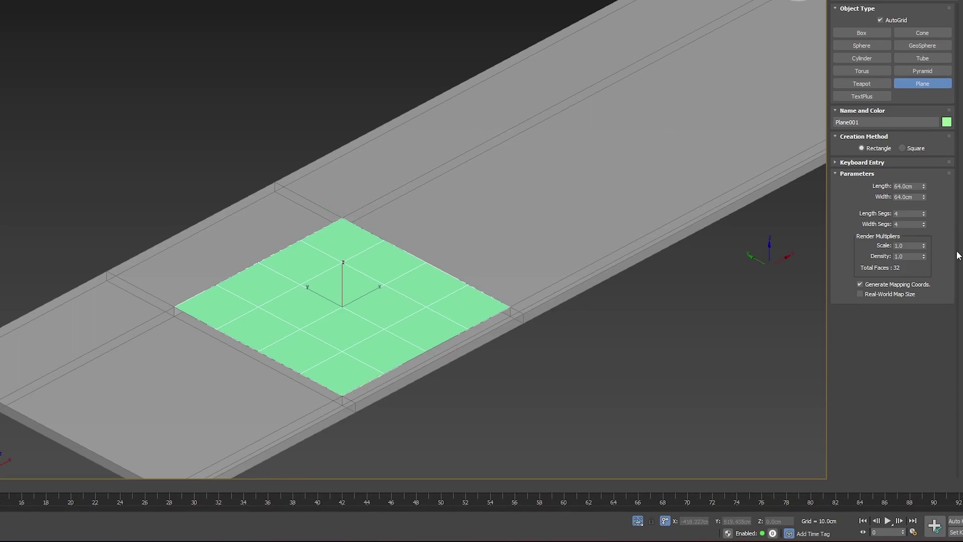
{"action": "right_click", "coordinate": [924, 224]}
{"action": "middle_click_drag", "start_coordinate": [515, 255], "coordinate": [439, 271], "text": "alt"}
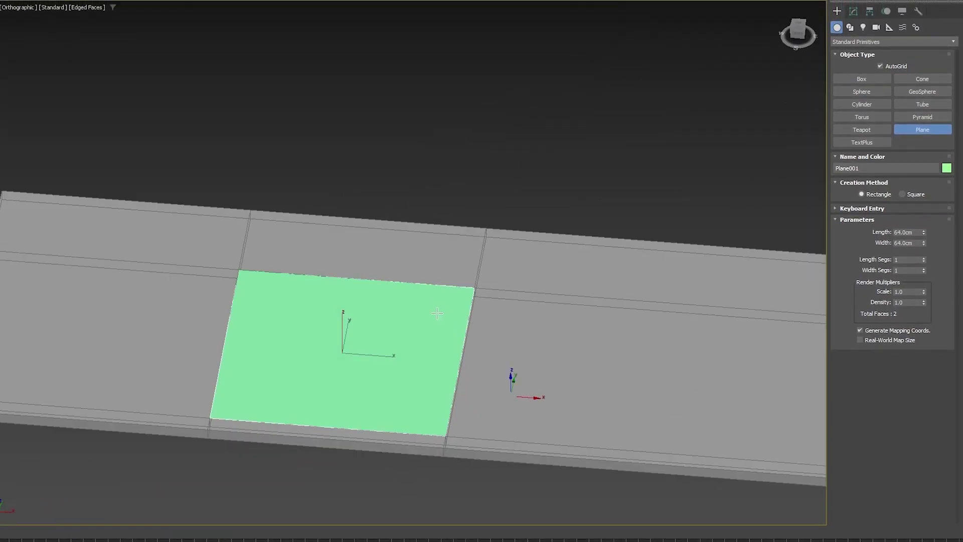
{"action": "right_click", "coordinate": [619, 212]}
{"action": "left_click", "coordinate": [854, 11]}
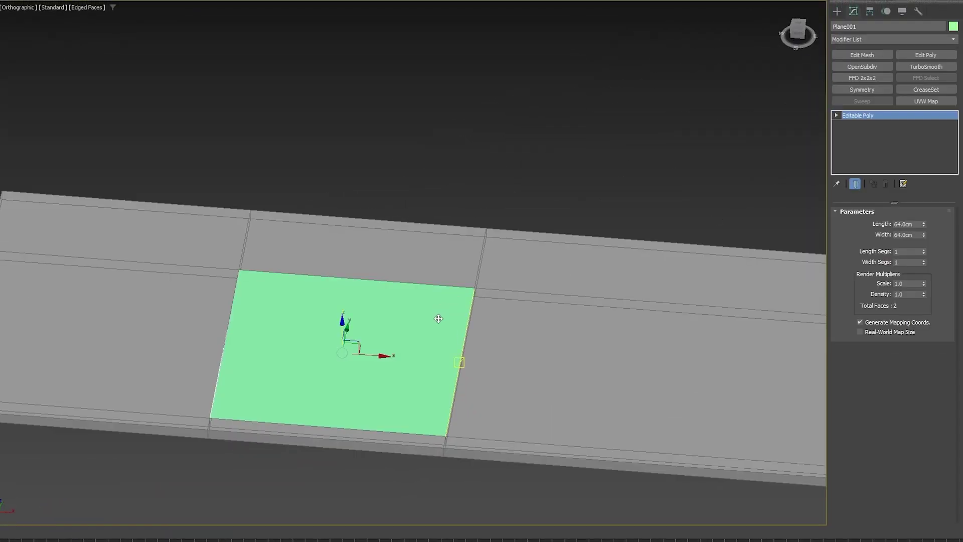
Inset the plane's polygon and lower the inner polygon vertically to form a sink basin with sloped sides.
{"action": "key", "text": "4"}
{"action": "left_click", "coordinate": [437, 322]}
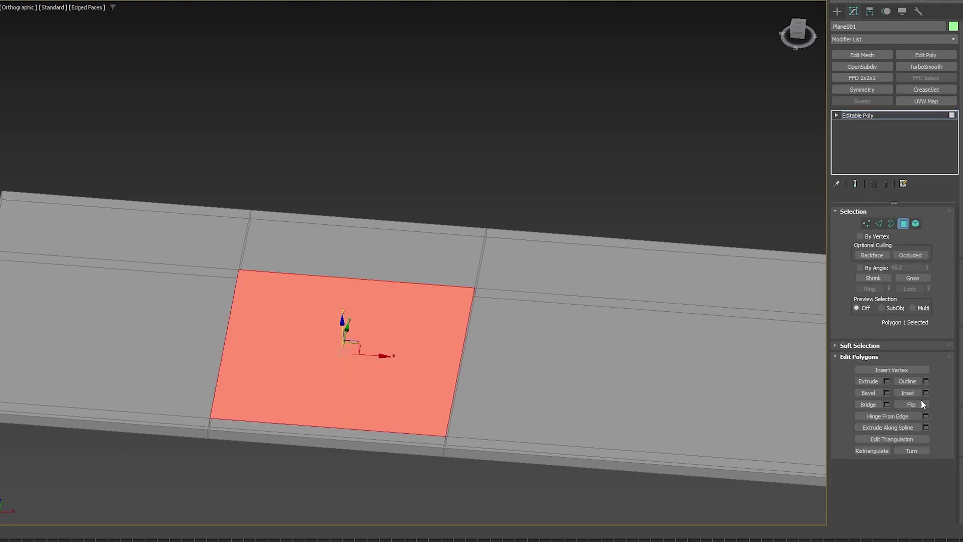
{"action": "left_click", "coordinate": [908, 393]}
{"action": "left_click_drag", "start_coordinate": [396, 319], "coordinate": [396, 348]}
{"action": "middle_click_drag", "start_coordinate": [396, 348], "coordinate": [341, 327], "text": "alt"}
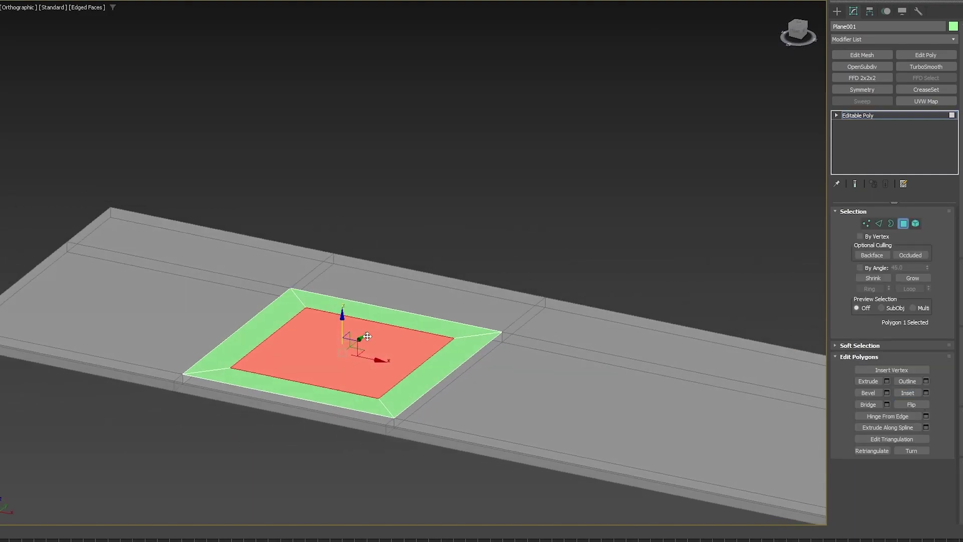
{"action": "left_click_drag", "start_coordinate": [341, 327], "coordinate": [342, 362]}
{"action": "mouse_move", "coordinate": [342, 361]}
{"action": "middle_mouse_down", "text": "alt"}
{"action": "mouse_move", "coordinate": [346, 386]}
{"action": "mouse_move", "coordinate": [323, 387]}
{"action": "mouse_move", "coordinate": [272, 353]}
{"action": "mouse_move", "coordinate": [355, 367]}
{"action": "middle_mouse_up", "text": "alt"}
{"action": "key", "text": "r"}
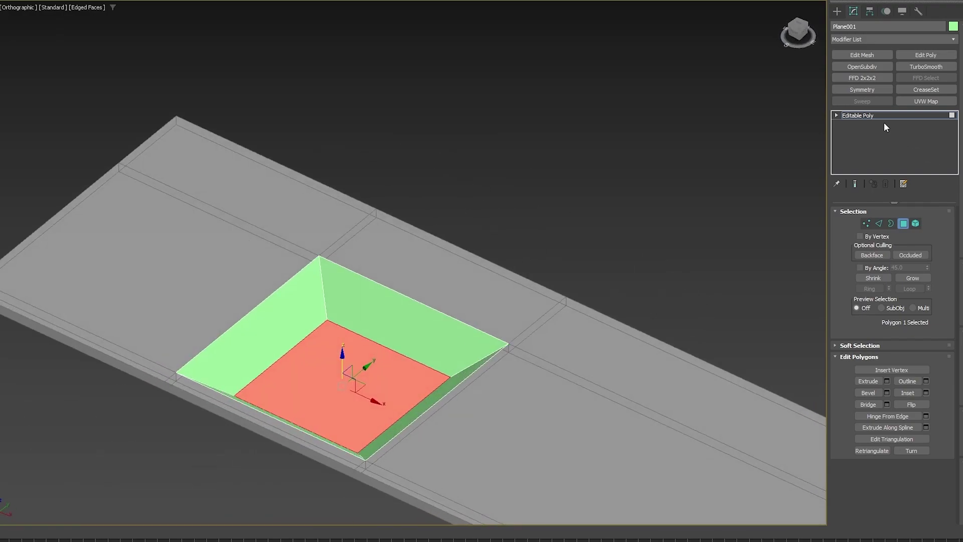
{"action": "left_click", "coordinate": [873, 116]}
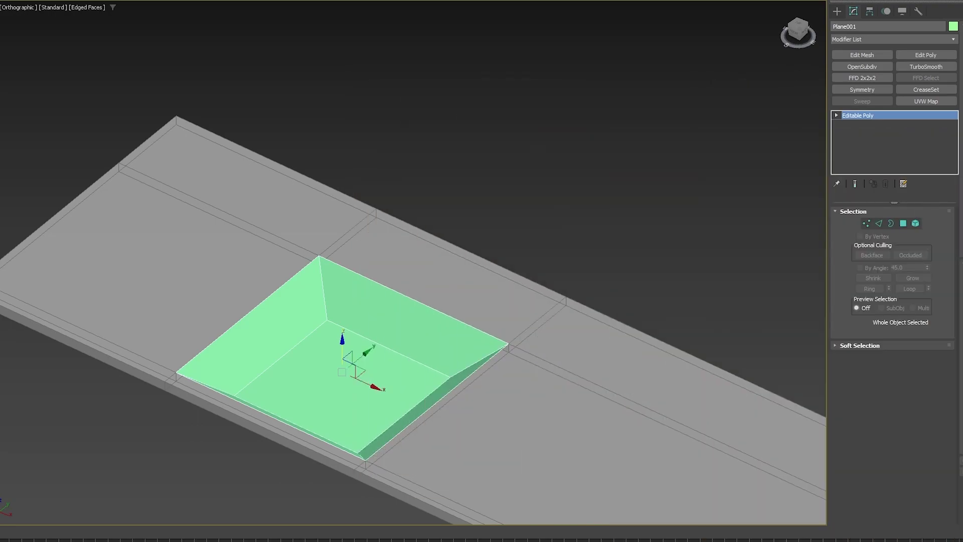
Create a cylinder about 2.8 cm in radius and 6.4 cm high on the counter top behind the sink basin.
{"action": "left_click", "coordinate": [837, 11]}
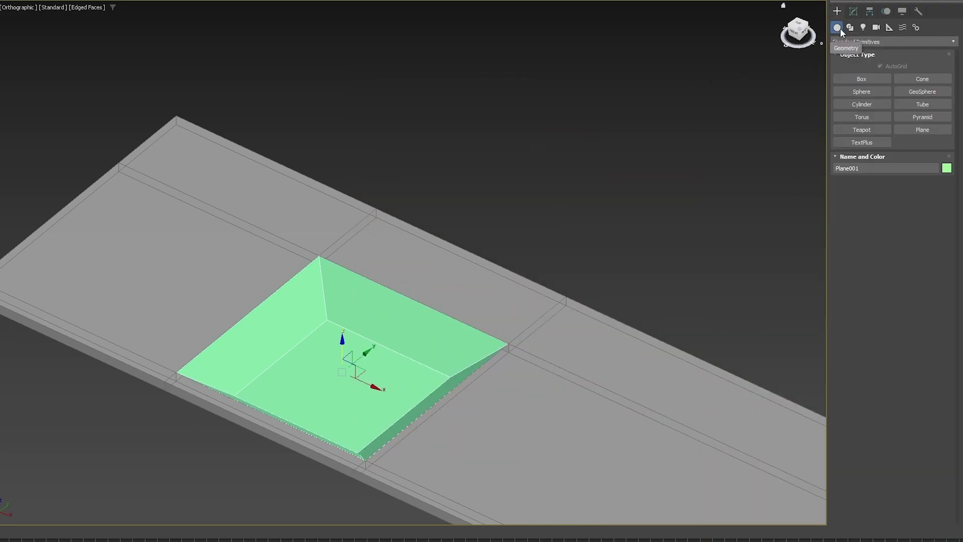
{"action": "left_click", "coordinate": [859, 105]}
{"action": "scroll", "coordinate": [425, 293], "scroll_direction": "up", "scroll_amount": 3}
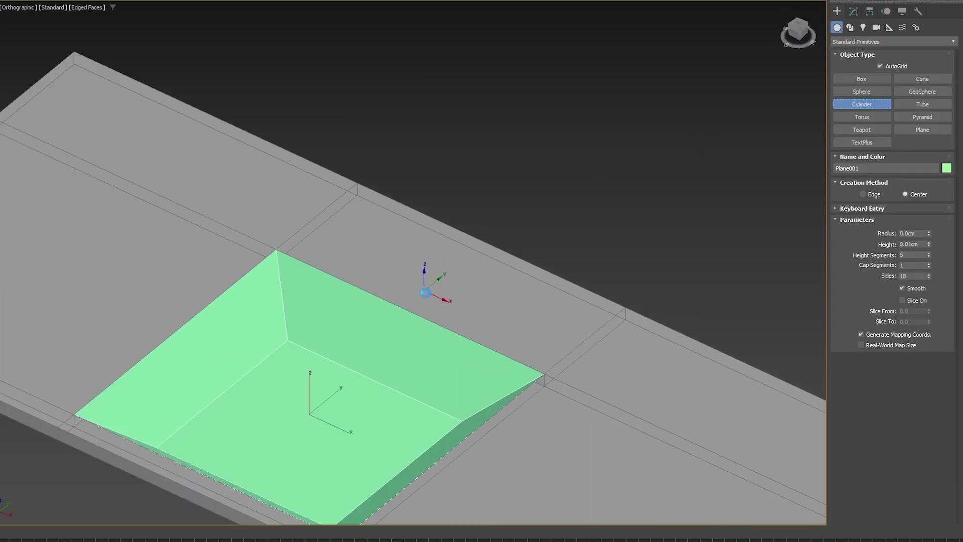
{"action": "left_click_drag", "start_coordinate": [425, 292], "coordinate": [438, 308]}
{"action": "left_click", "coordinate": [438, 273]}
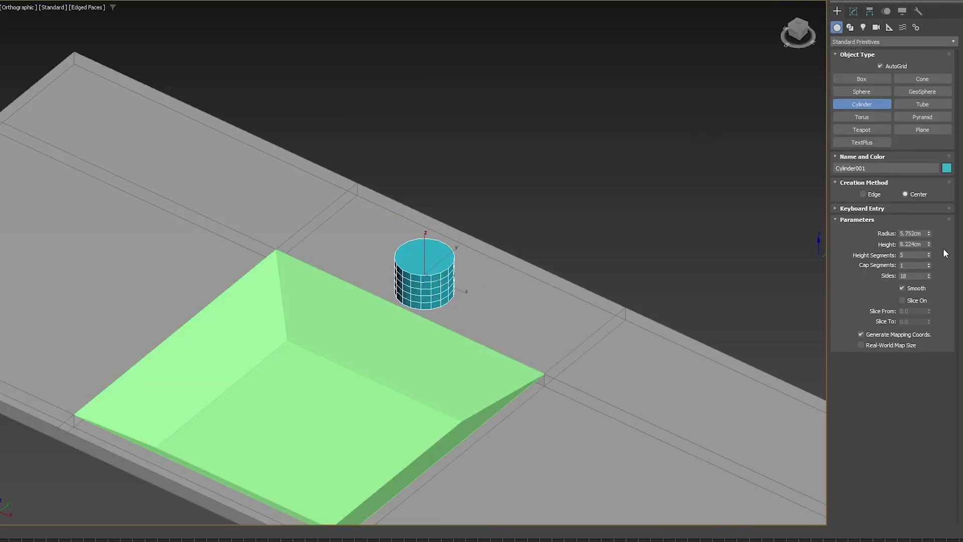
{"action": "left_click_drag", "start_coordinate": [929, 244], "coordinate": [931, 254]}
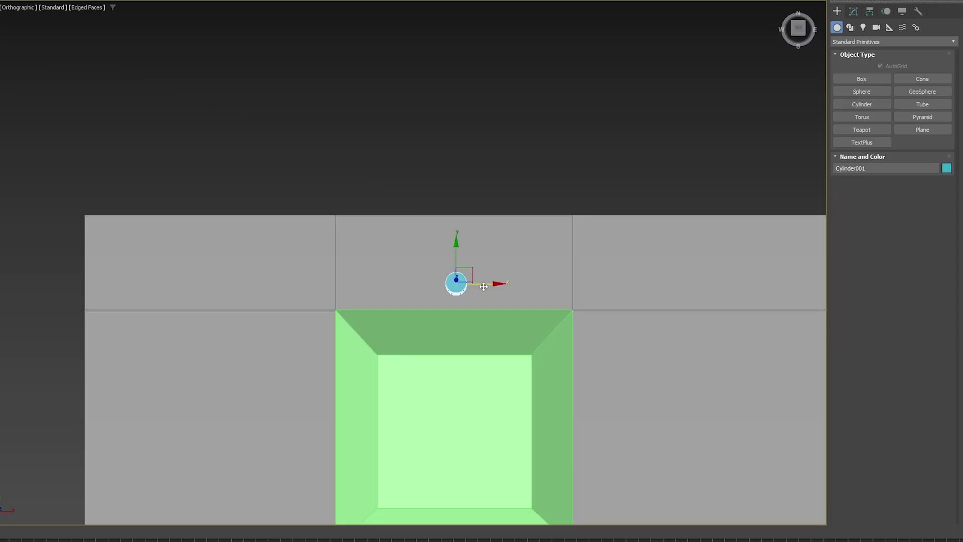
Align the cylinder along X with the midpoint of the sink basin's back edge.
{"action": "scroll", "coordinate": [453, 303], "scroll_direction": "up", "scroll_amount": 4}
{"action": "left_click_drag", "start_coordinate": [469, 224], "coordinate": [458, 327]}
{"action": "scroll", "coordinate": [457, 324], "scroll_direction": "down", "scroll_amount": 1}
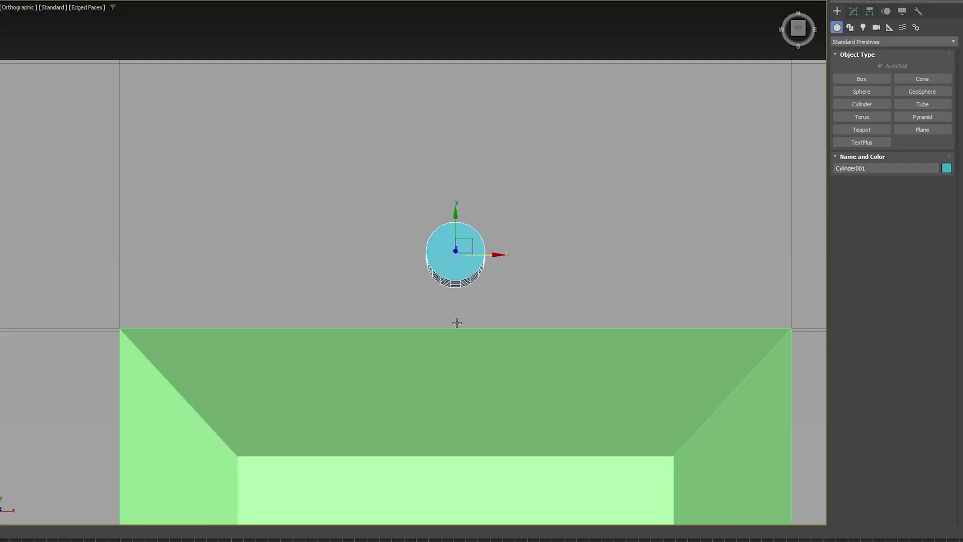
Set the cylinder's radius to 1.2 cm and its height to 8 cm.
{"action": "scroll", "coordinate": [457, 323], "scroll_direction": "down", "scroll_amount": 4}
{"action": "middle_click_drag", "start_coordinate": [457, 323], "coordinate": [417, 274], "text": "alt"}
{"action": "scroll", "coordinate": [441, 284], "scroll_direction": "up", "scroll_amount": 4}
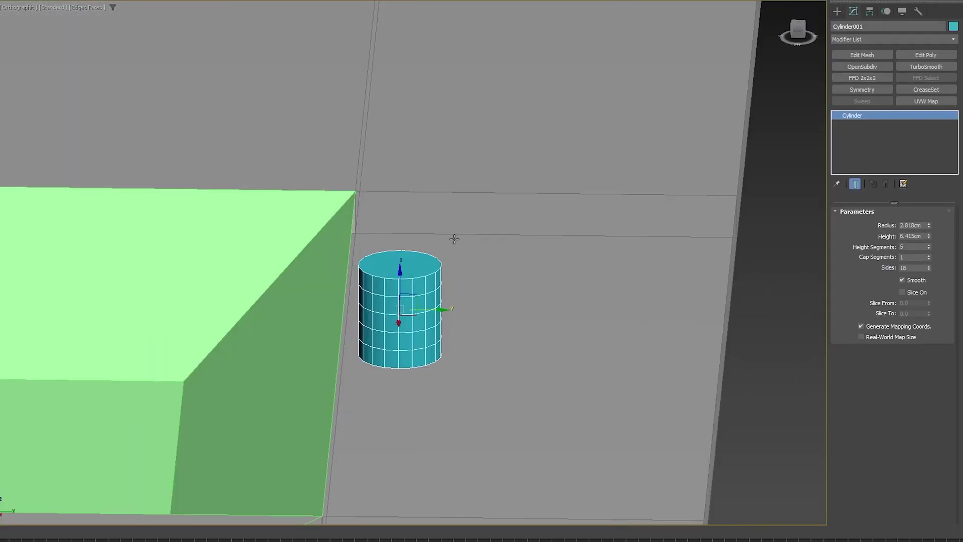
{"action": "scroll", "coordinate": [453, 239], "scroll_direction": "up", "scroll_amount": 2}
{"action": "middle_click_drag", "start_coordinate": [454, 239], "coordinate": [530, 205]}
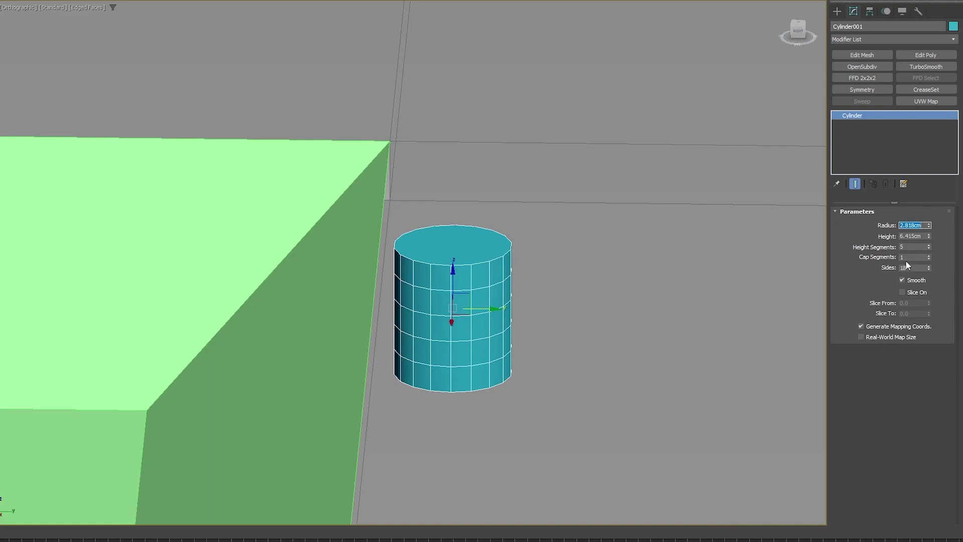
{"action": "type", "text": "1.5"}
{"action": "key", "text": "Return"}
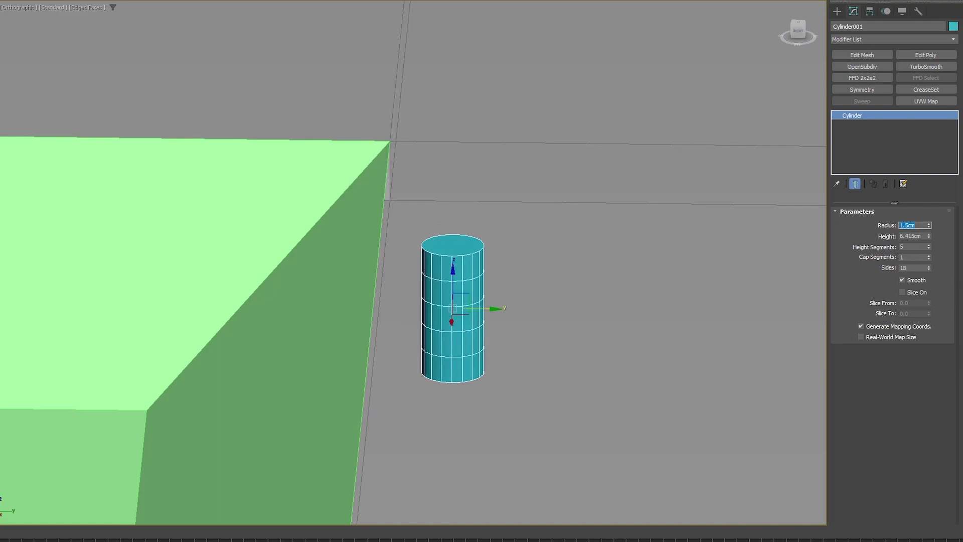
{"action": "type", "text": "1.2"}
{"action": "key", "text": "Return"}
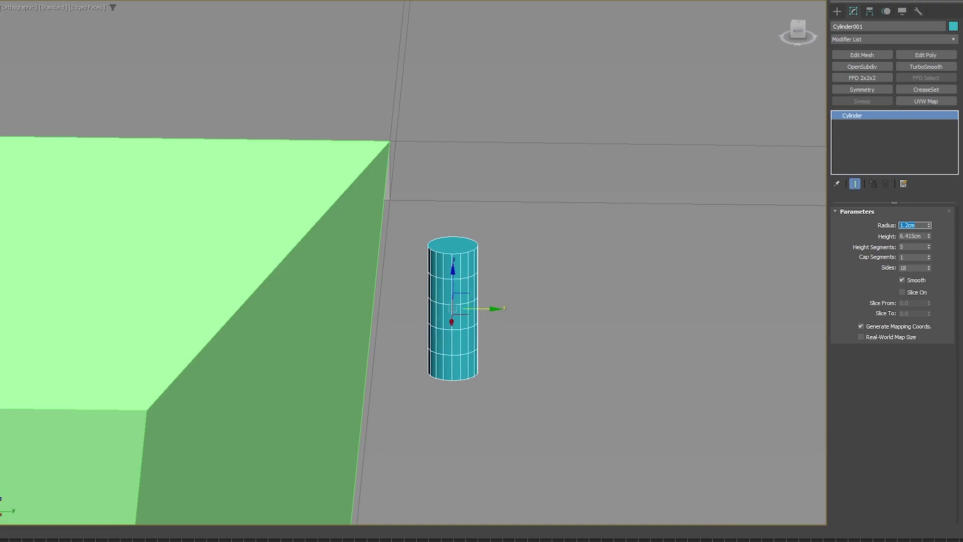
{"action": "double_click", "coordinate": [918, 233]}
{"action": "type", "text": "6"}
{"action": "key", "text": "Return"}
{"action": "type", "text": "8"}
{"action": "key", "text": "Return"}
Lower the four bottom vertices of the sink basin vertically to make the basin deeper.
{"action": "key", "text": "f"}
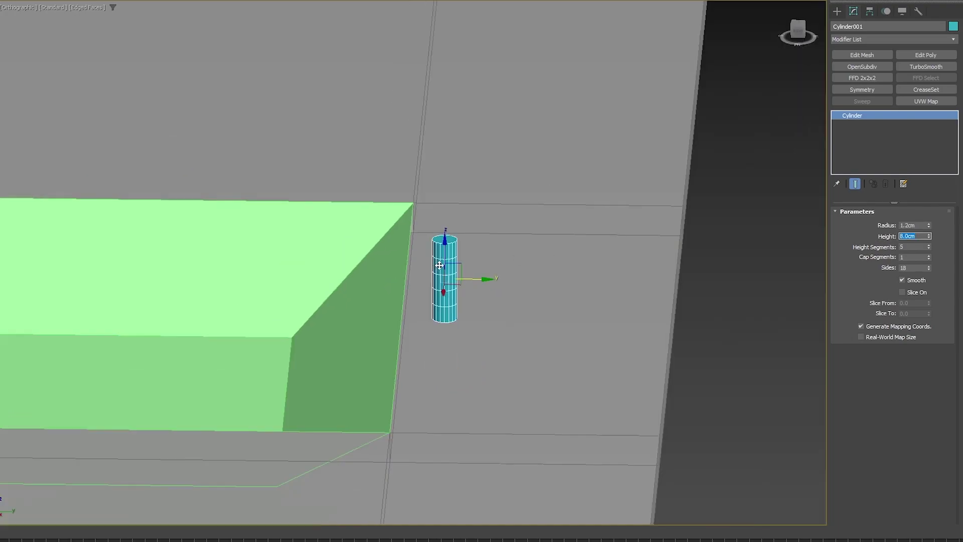
{"action": "key", "text": "l"}
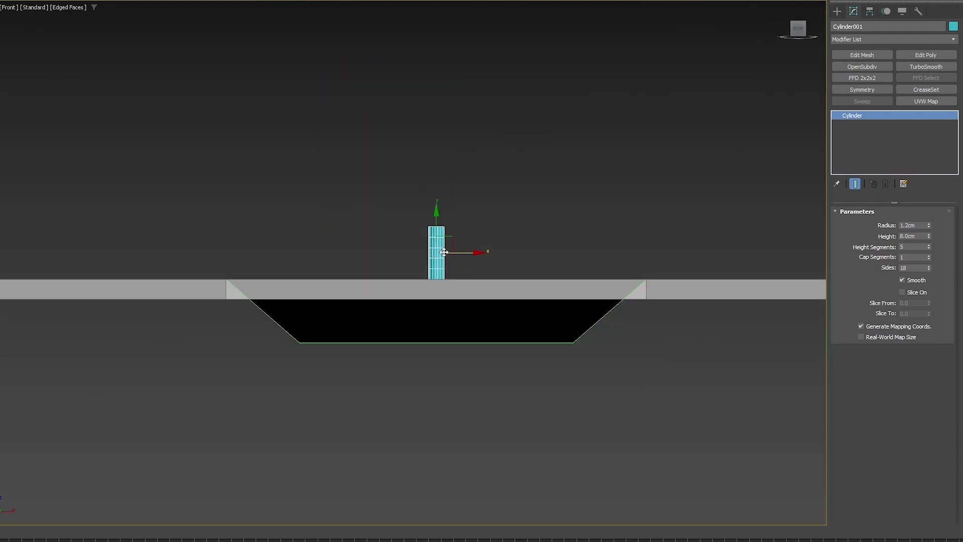
{"action": "scroll", "coordinate": [445, 256], "scroll_direction": "down", "scroll_amount": 5}
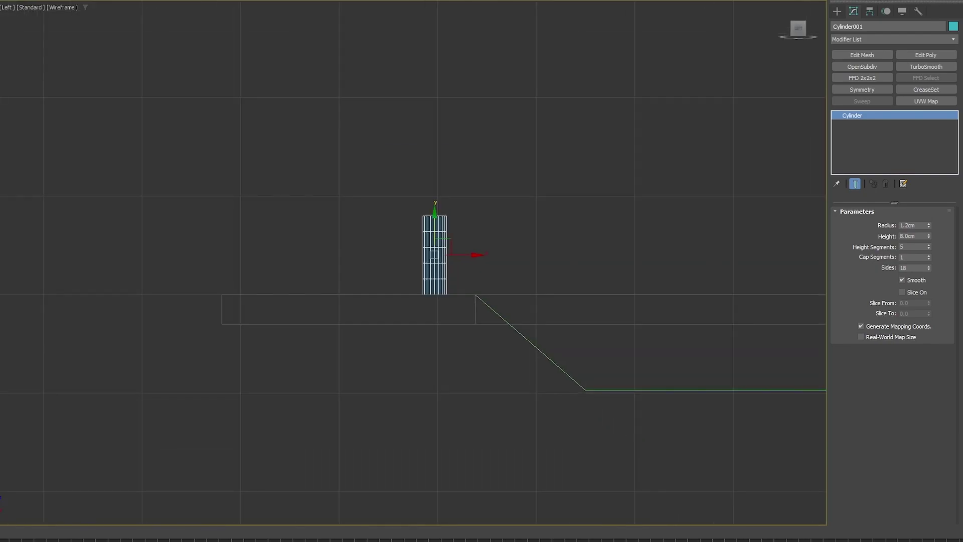
{"action": "scroll", "coordinate": [437, 375], "scroll_direction": "down", "scroll_amount": 5}
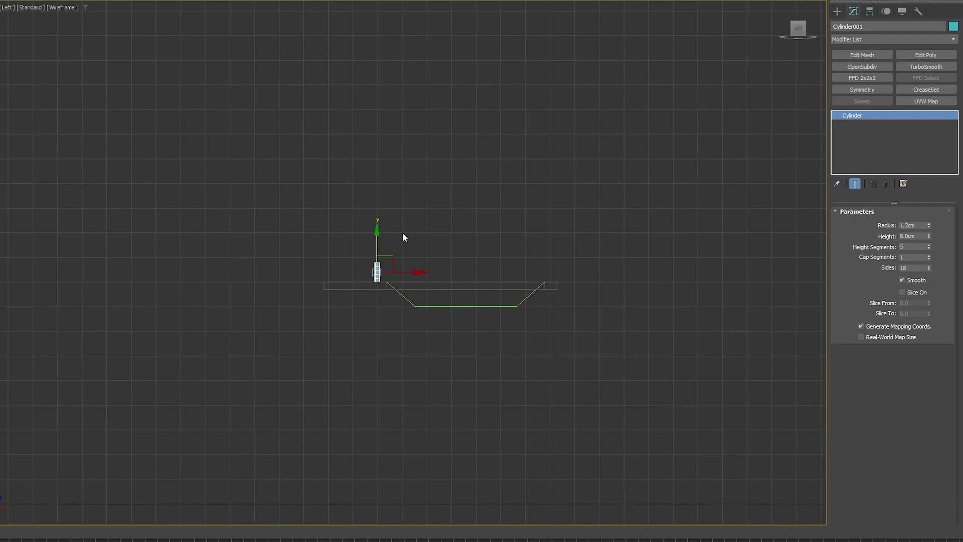
{"action": "middle_click_drag", "start_coordinate": [403, 234], "coordinate": [598, 231], "text": "alt"}
{"action": "left_click", "coordinate": [798, 29]}
{"action": "scroll", "coordinate": [361, 373], "scroll_direction": "up", "scroll_amount": 5}
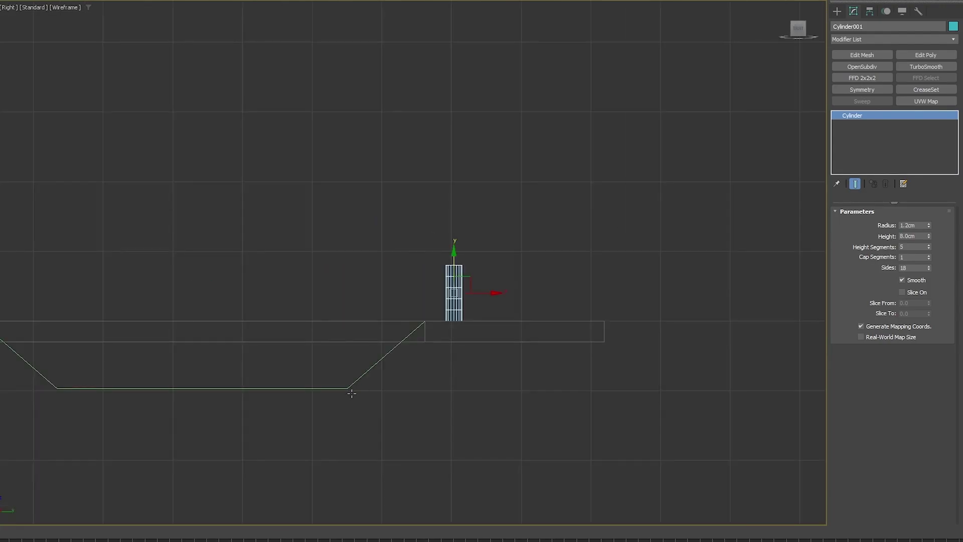
{"action": "key", "text": "ctrl+e"}
{"action": "left_click", "coordinate": [348, 387]}
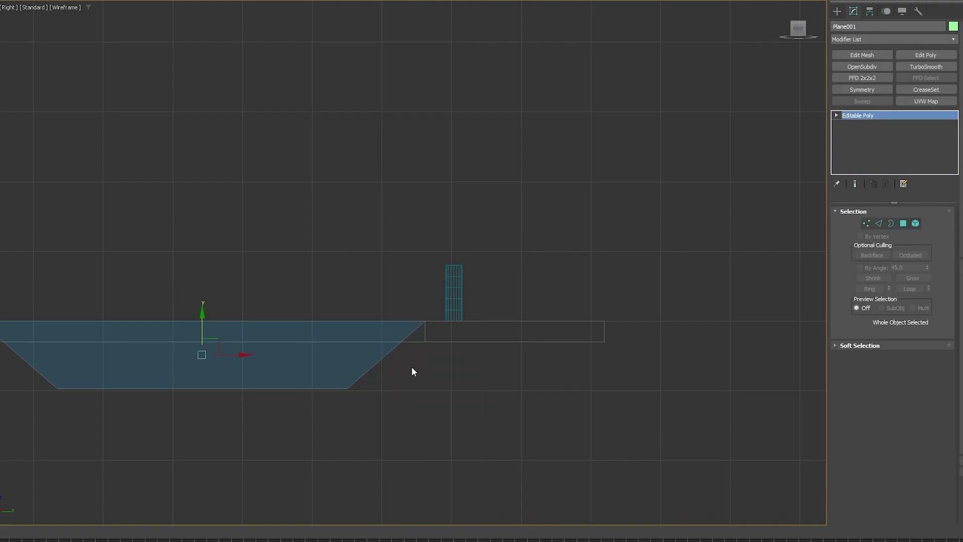
{"action": "key", "text": "1"}
{"action": "left_click_drag", "start_coordinate": [399, 373], "coordinate": [10, 422]}
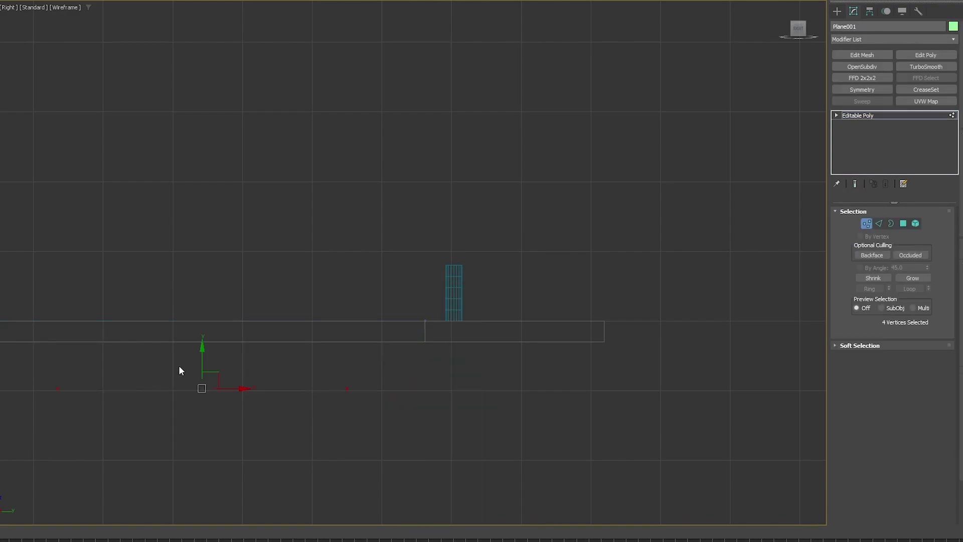
{"action": "key", "text": "1"}
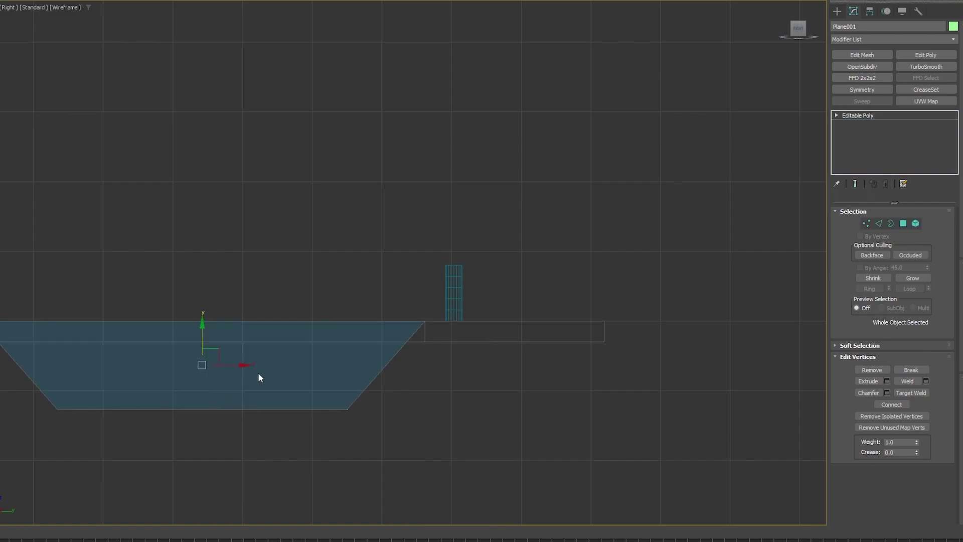
Set the radius of the cylinder behind the basin to 1.4 cm and its height to 7 cm.
{"action": "left_click", "coordinate": [454, 291]}
{"action": "scroll", "coordinate": [454, 289], "scroll_direction": "up", "scroll_amount": 2}
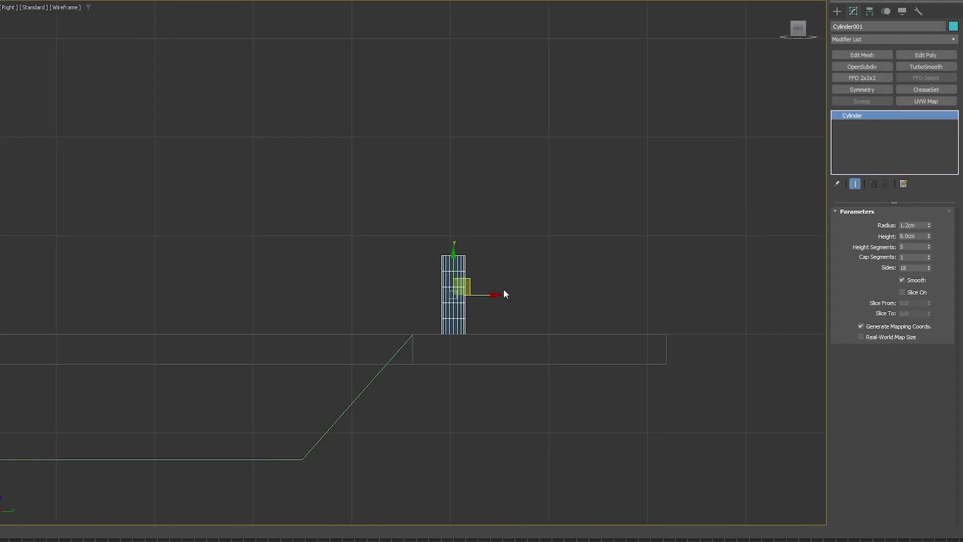
{"action": "key", "text": "Return"}
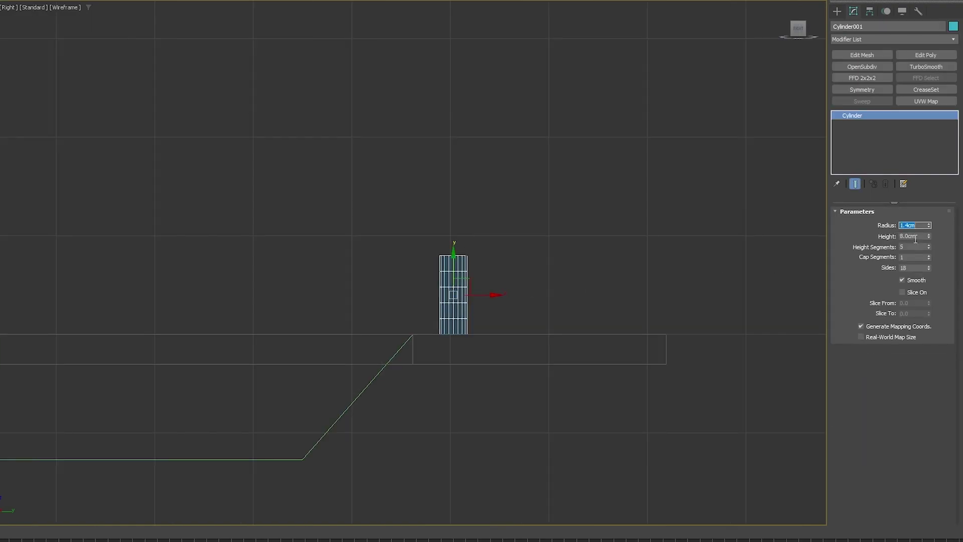
{"action": "double_click", "coordinate": [915, 237]}
{"action": "type", "text": "7"}
{"action": "key", "text": "Return"}
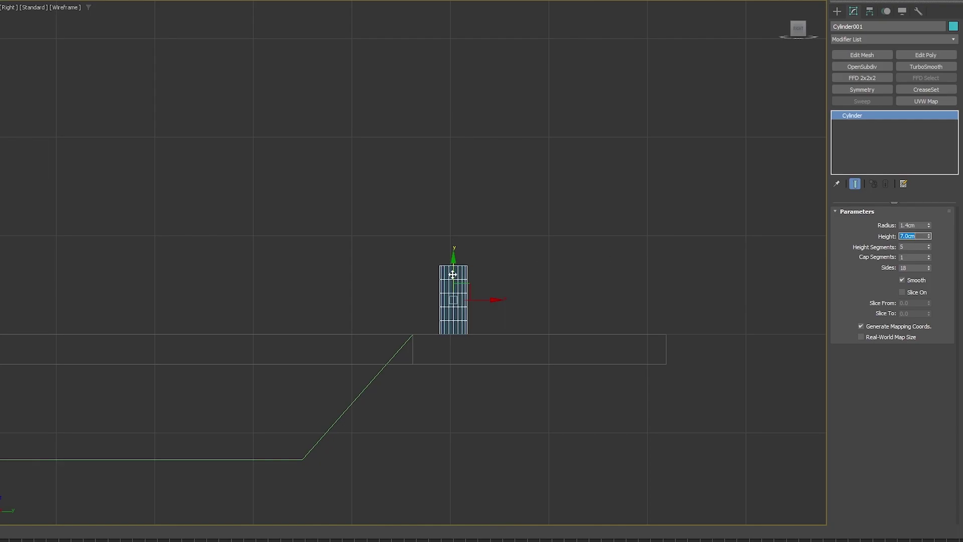
Copy the cylinder straight upward and make the copy unique so it can be edited independently of the original.
{"action": "left_click_drag", "start_coordinate": [453, 274], "coordinate": [452, 192], "text": "shift"}
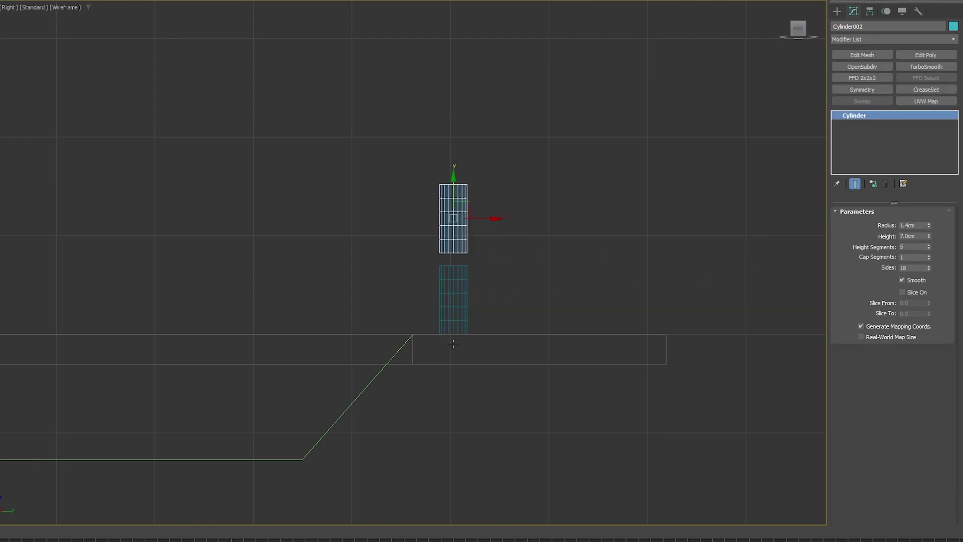
{"action": "scroll", "coordinate": [396, 219], "scroll_direction": "up", "scroll_amount": 3}
{"action": "middle_click_drag", "start_coordinate": [427, 193], "coordinate": [453, 164]}
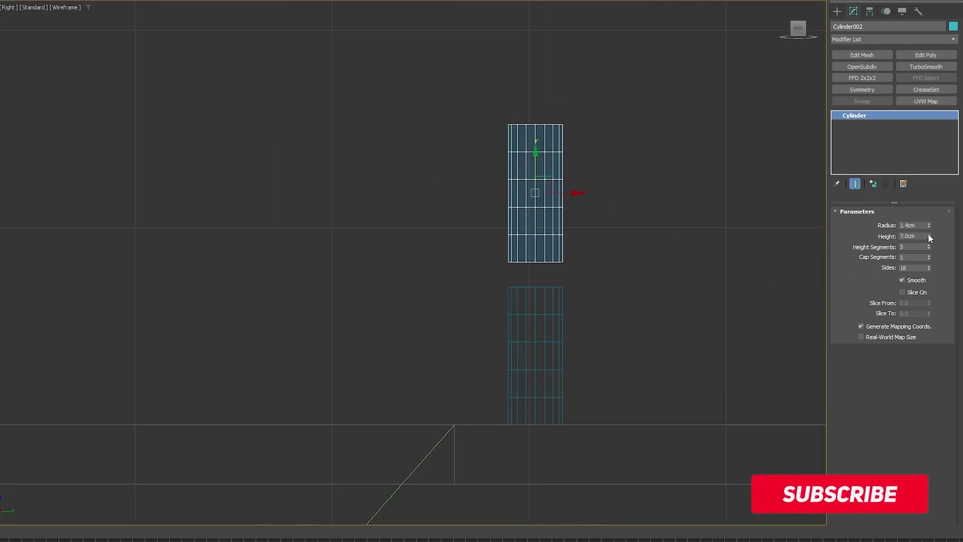
{"action": "left_click_drag", "start_coordinate": [929, 234], "coordinate": [929, 239]}
{"action": "key", "text": "ctrl+z"}
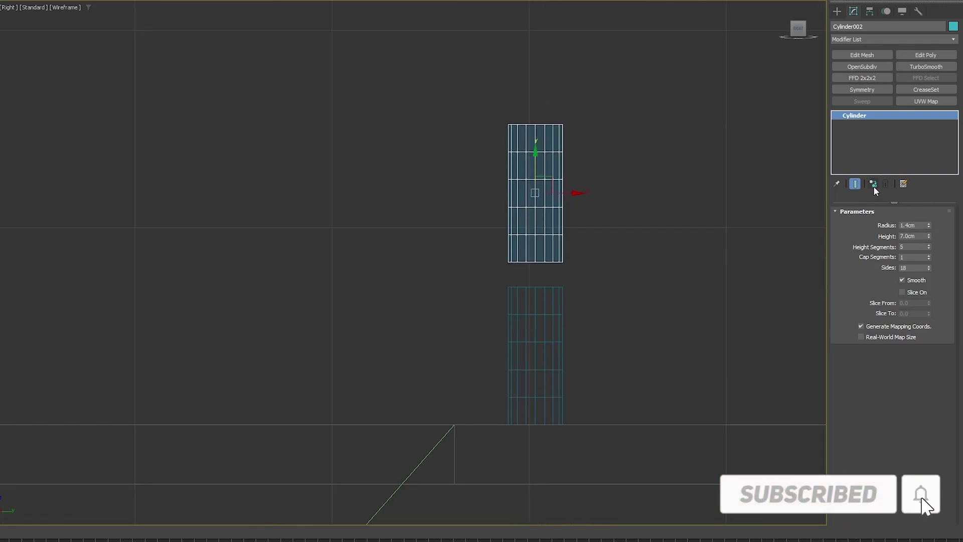
{"action": "left_click", "coordinate": [873, 184]}
Seat the copied cylinder on the base cylinder, reduce its radius to about 0.9 cm and set its height to 20 cm.
{"action": "left_click_drag", "start_coordinate": [928, 227], "coordinate": [932, 233]}
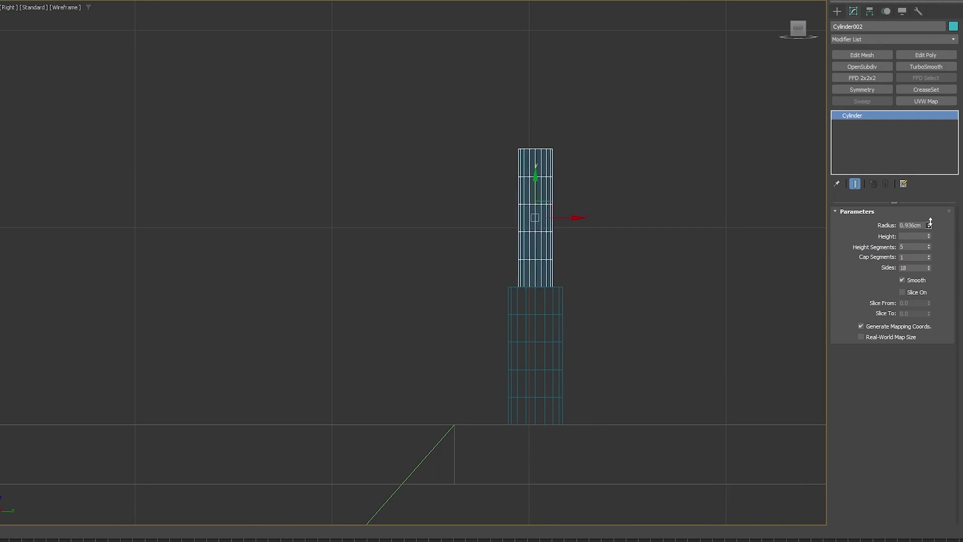
{"action": "left_click_drag", "start_coordinate": [929, 235], "coordinate": [914, 159]}
{"action": "scroll", "coordinate": [599, 171], "scroll_direction": "down", "scroll_amount": 3}
{"action": "middle_click_drag", "start_coordinate": [599, 171], "coordinate": [602, 251]}
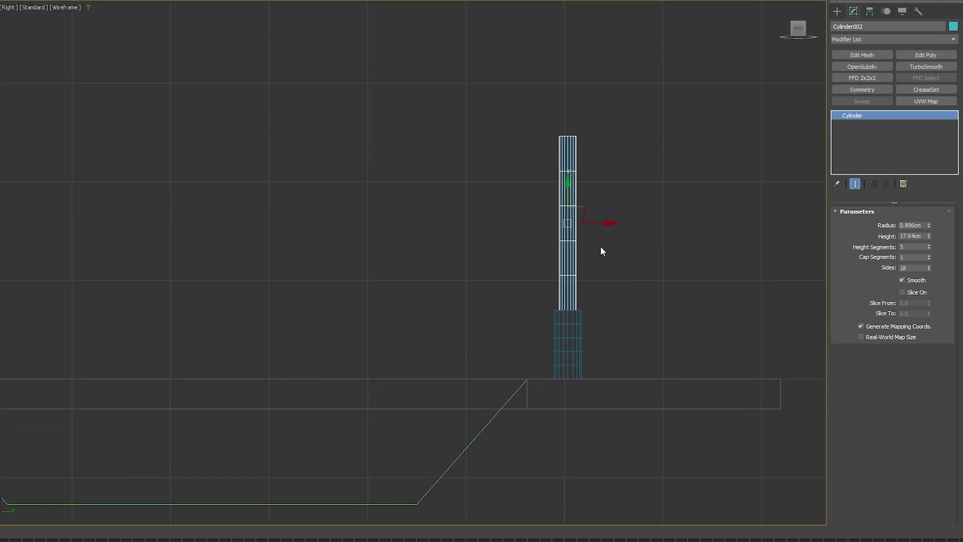
{"action": "left_click", "coordinate": [918, 238]}
{"action": "type", "text": "20"}
{"action": "key", "text": "Return"}
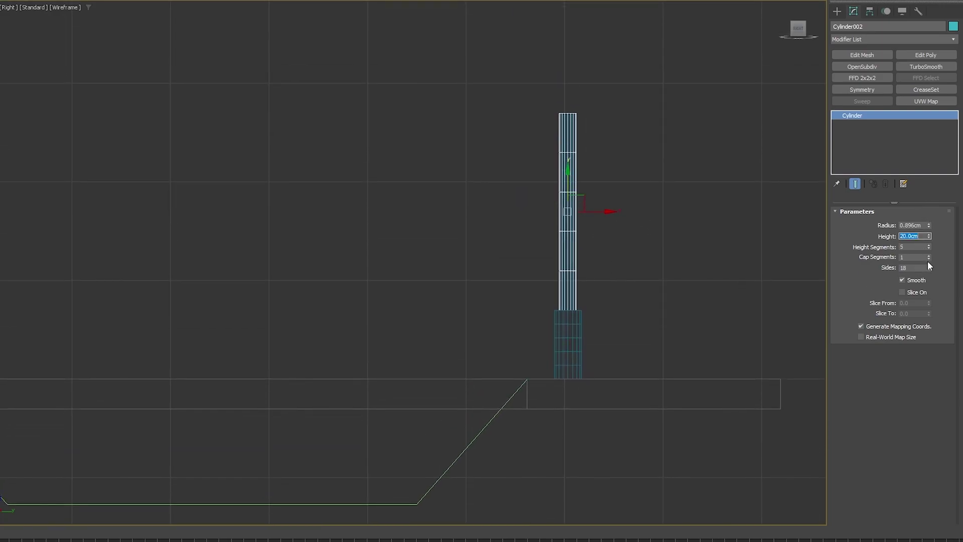
Raise the upper cylinder's height segments to 14, with a radius of 0.7 cm and a height of 25 cm.
{"action": "left_click", "coordinate": [929, 245]}
{"action": "left_click", "coordinate": [929, 246]}
{"action": "left_click", "coordinate": [929, 245]}
{"action": "left_click", "coordinate": [929, 245]}
{"action": "left_click", "coordinate": [929, 246]}
{"action": "left_click", "coordinate": [929, 246]}
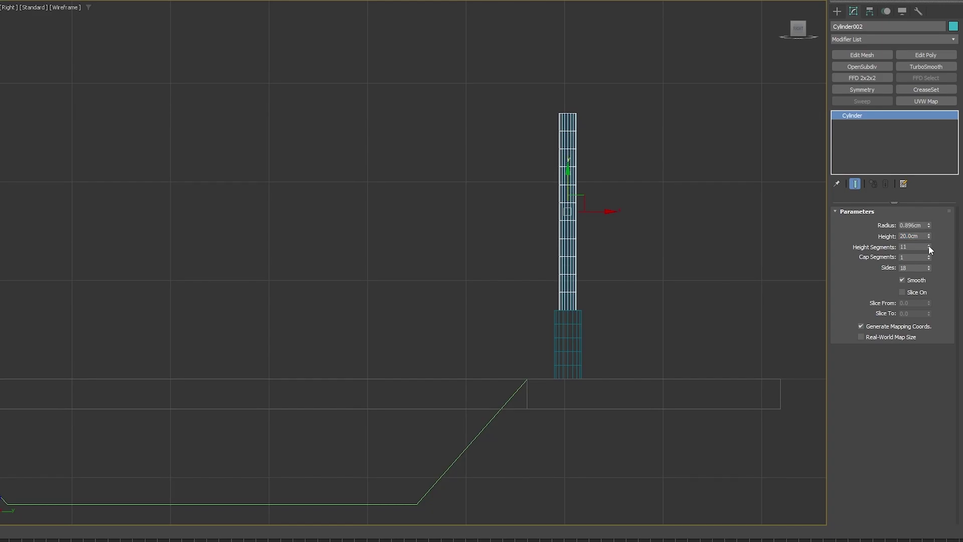
{"action": "left_click", "coordinate": [929, 245]}
{"action": "left_click", "coordinate": [929, 245]}
{"action": "left_click", "coordinate": [929, 245]}
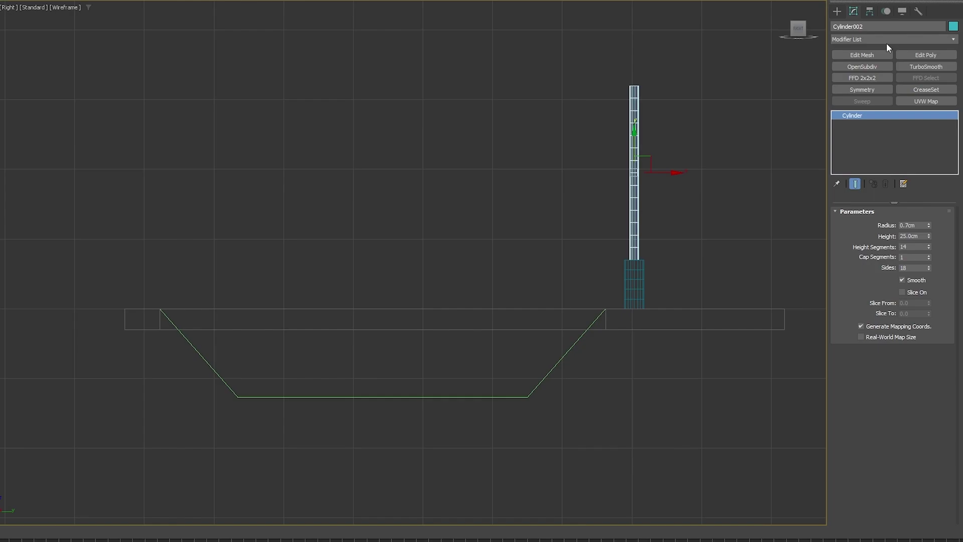
Add a Bend modifier to the upper cylinder and set the bend angle to 145.
{"action": "left_click", "coordinate": [887, 43]}
{"action": "key", "text": "b"}
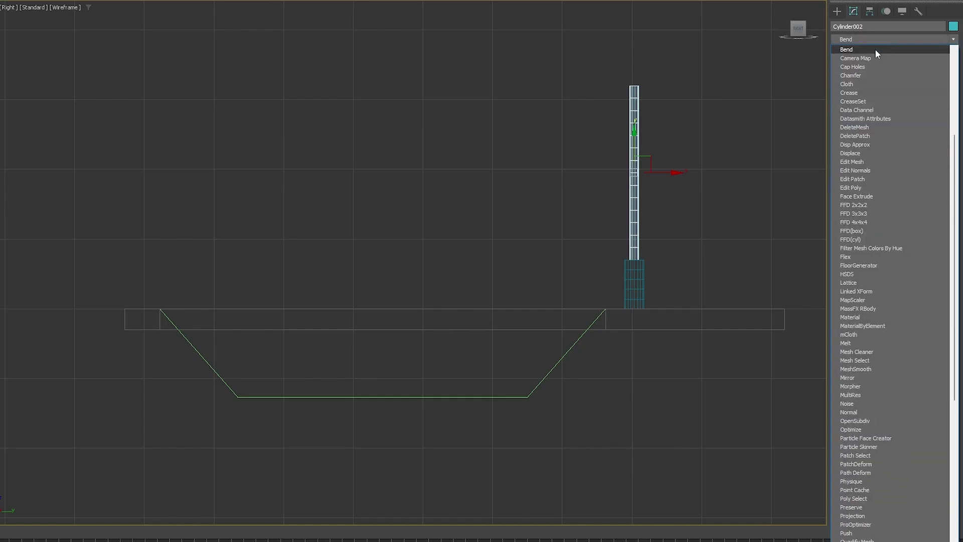
{"action": "left_click", "coordinate": [875, 49]}
{"action": "left_click_drag", "start_coordinate": [919, 231], "coordinate": [902, 116]}
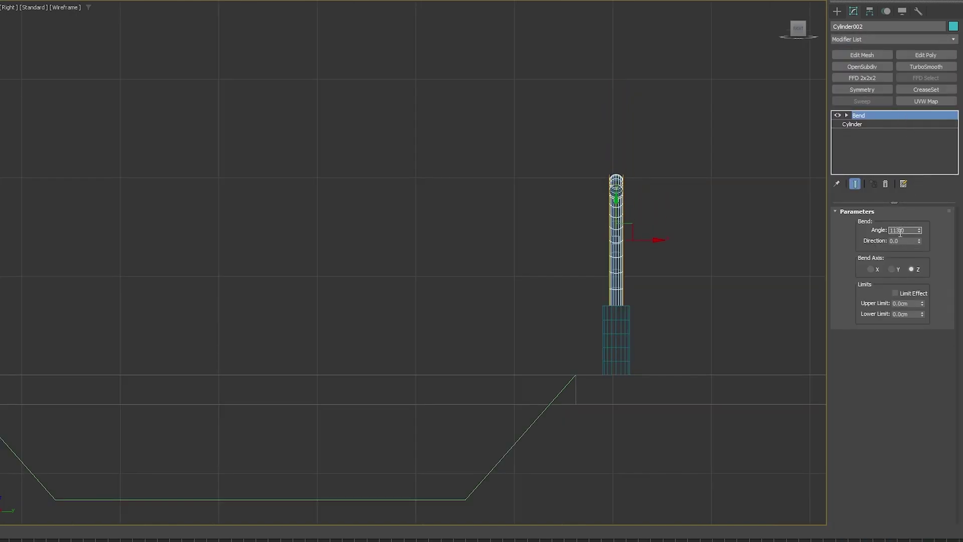
{"action": "key", "text": "Return"}
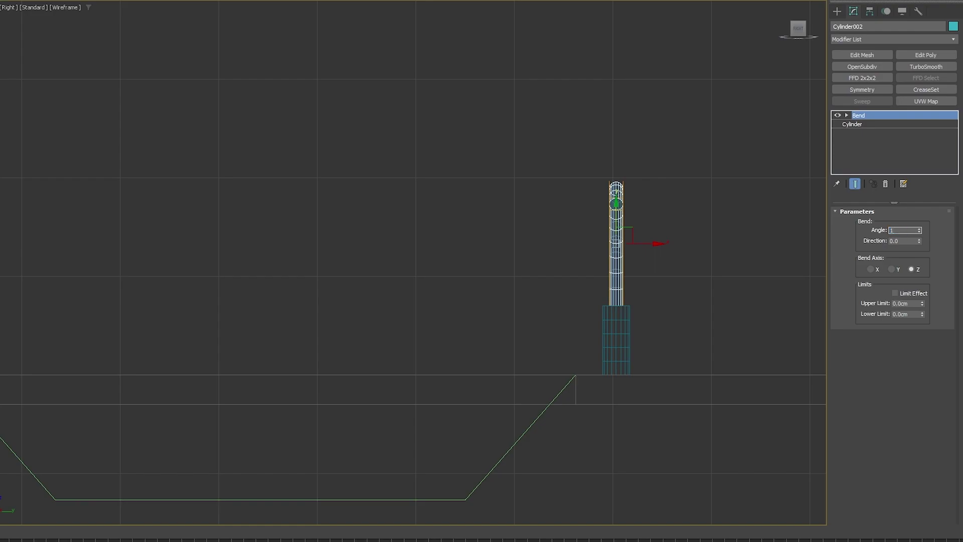
{"action": "key", "text": "Return"}
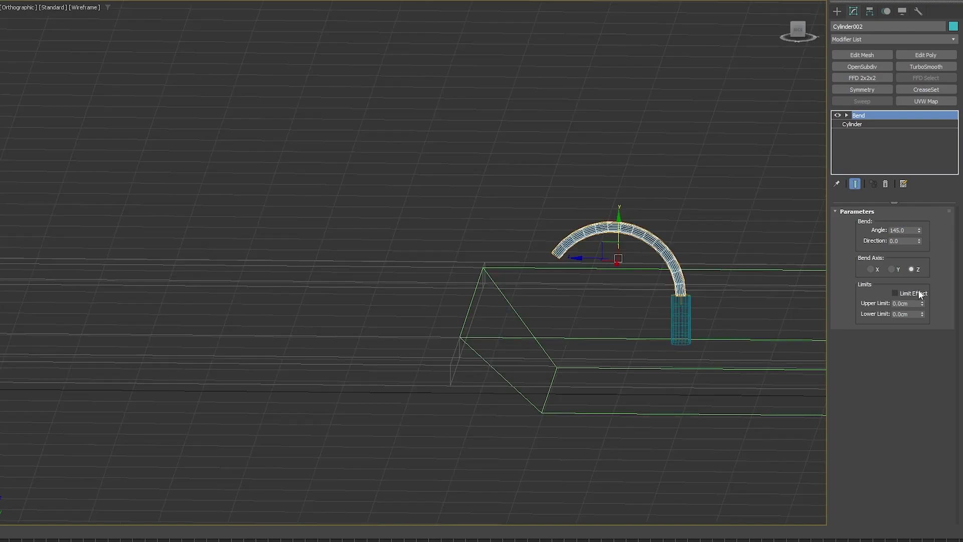
Set the bend's direction to 90 and enable its limit effect with an upper limit of about 50 cm.
{"action": "left_click", "coordinate": [920, 293]}
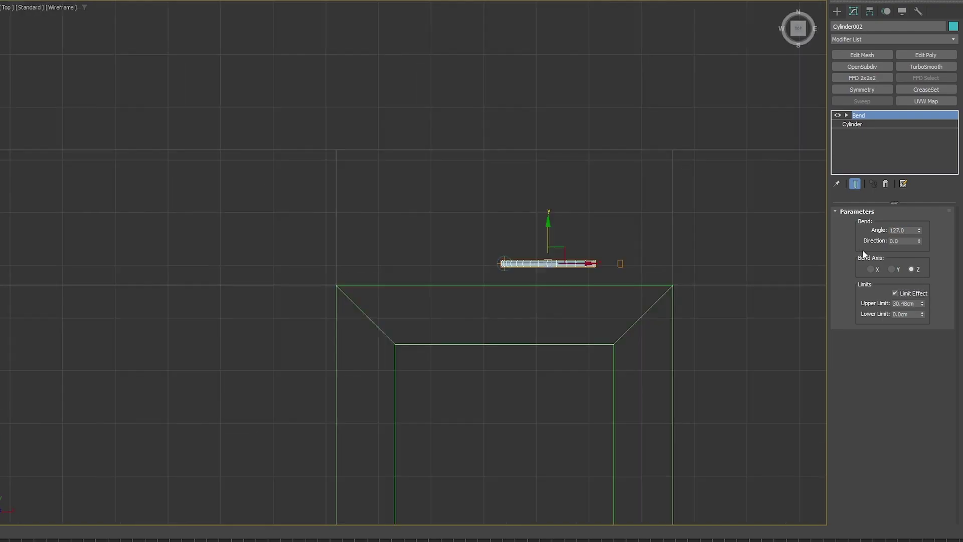
{"action": "left_click_drag", "start_coordinate": [919, 240], "coordinate": [897, 241]}
{"action": "double_click", "coordinate": [897, 241]}
{"action": "type", "text": "90"}
{"action": "key", "text": "Return"}
{"action": "middle_click_drag", "start_coordinate": [591, 225], "coordinate": [316, 134], "text": "alt"}
{"action": "left_click_drag", "start_coordinate": [665, 541], "coordinate": [99, 138]}
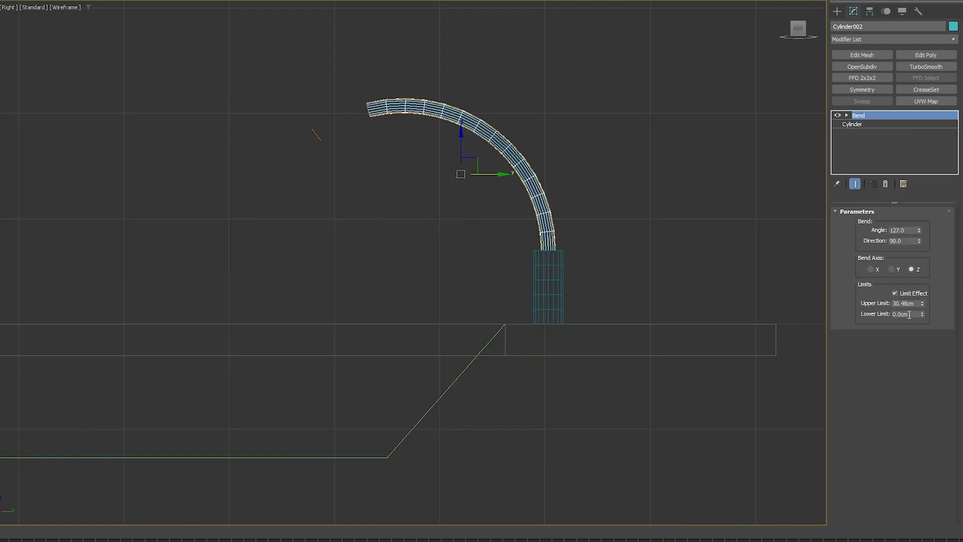
{"action": "mouse_move", "coordinate": [922, 303]}
{"action": "left_mouse_down"}
{"action": "mouse_move", "coordinate": [926, 331]}
{"action": "mouse_move", "coordinate": [928, 315]}
{"action": "left_mouse_up"}
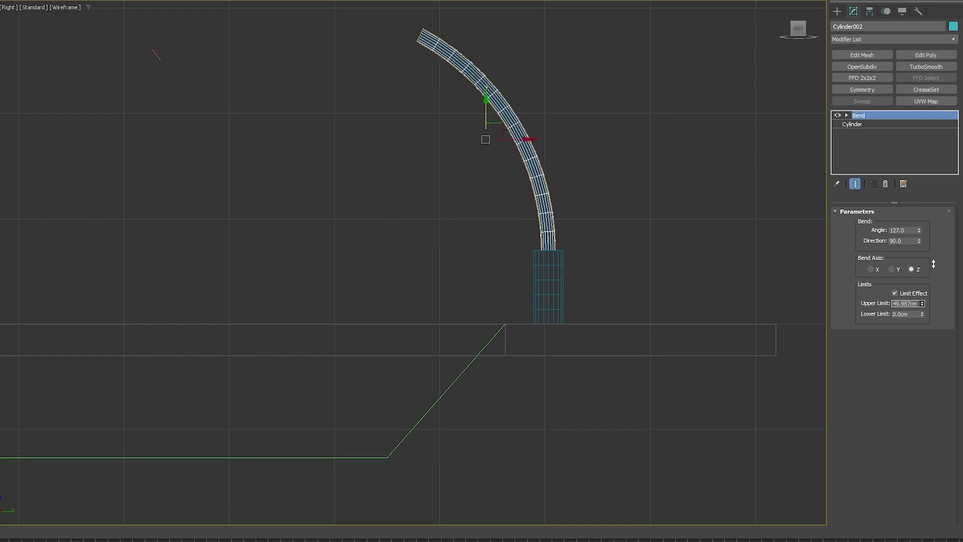
Turn off the bend limit, try adjusting the Bend gizmo and center, and set the bend angle to 64.
{"action": "key", "text": "1"}
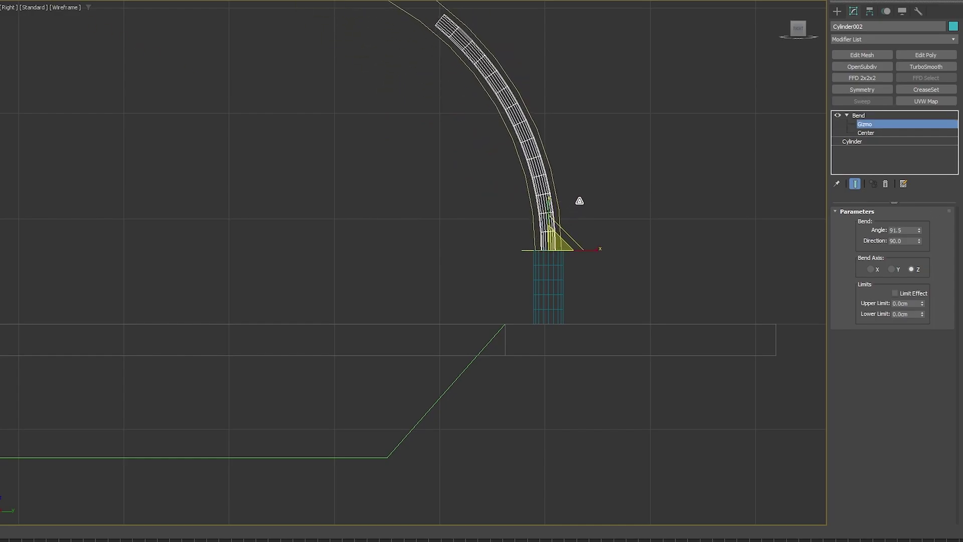
{"action": "left_click_drag", "start_coordinate": [580, 201], "coordinate": [578, 205]}
{"action": "key", "text": "ctrl+z"}
{"action": "left_click_drag", "start_coordinate": [552, 240], "coordinate": [611, 220]}
{"action": "key", "text": "w"}
{"action": "key", "text": "ctrl+z"}
{"action": "key", "text": "1"}
{"action": "key", "text": "2"}
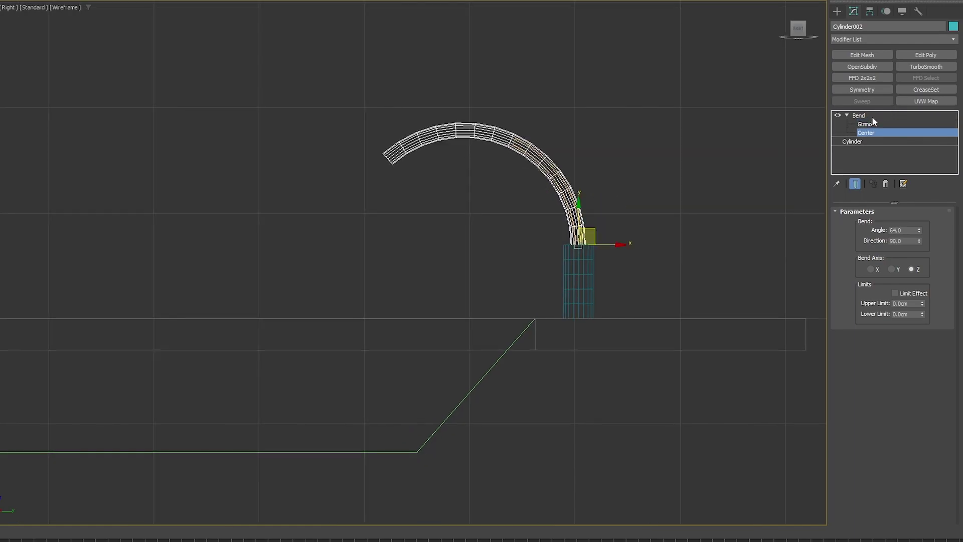
{"action": "left_click", "coordinate": [873, 116]}
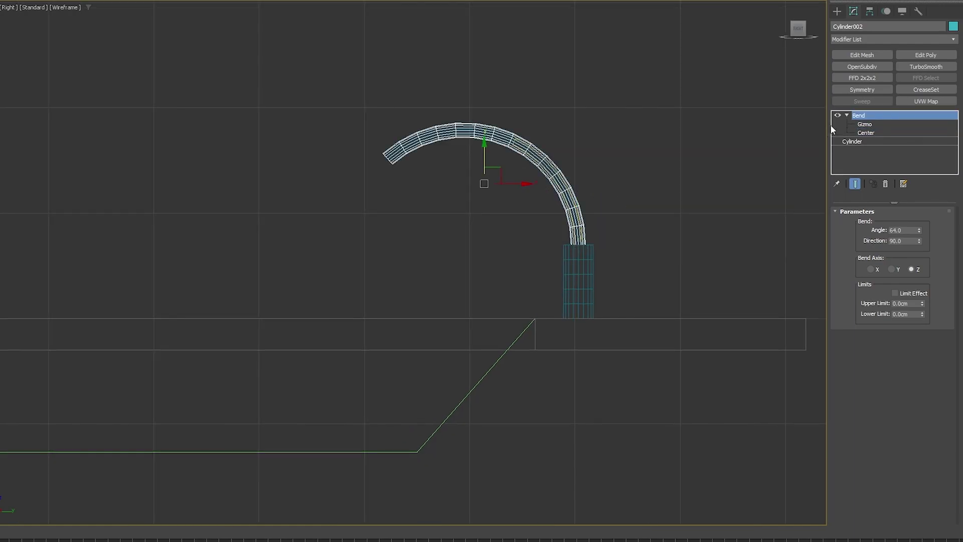
Draw an L-shaped line with one horizontal and one vertical segment beside the bent cylinder.
{"action": "left_click", "coordinate": [837, 11]}
{"action": "left_click", "coordinate": [851, 27]}
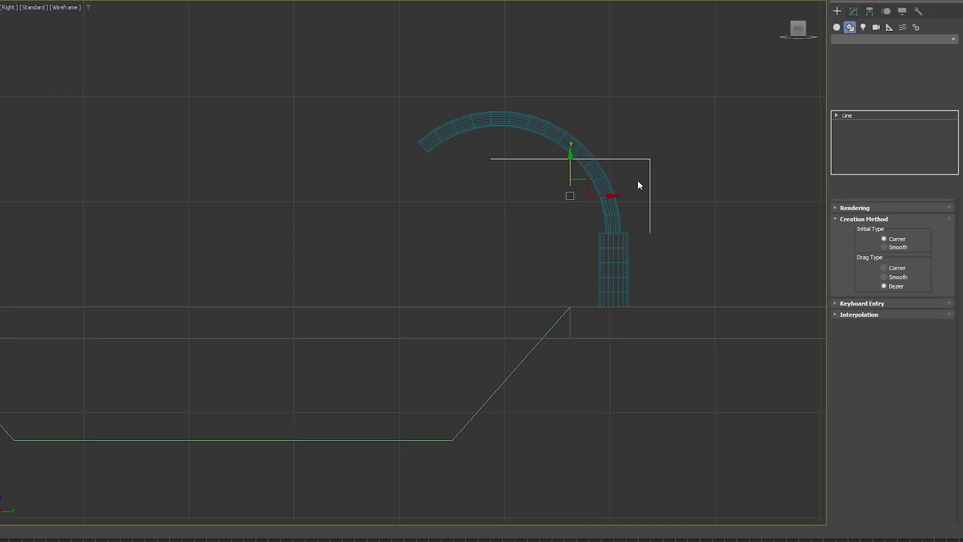
{"action": "right_click", "coordinate": [653, 190]}
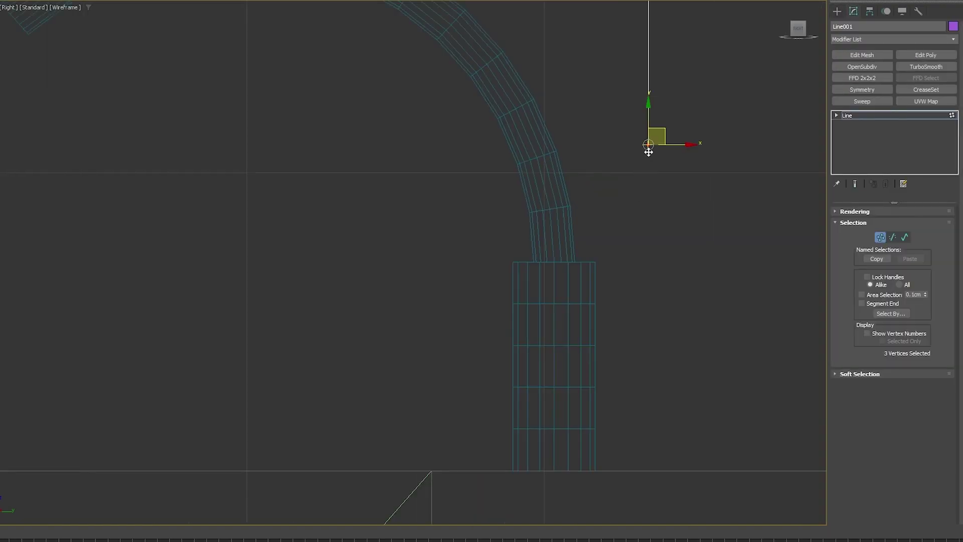
Move the line's lower end onto the base cylinder's top center and adjust its upper vertices to follow the spout's height and reach.
{"action": "left_click_drag", "start_coordinate": [649, 144], "coordinate": [558, 257]}
{"action": "scroll", "coordinate": [655, 312], "scroll_direction": "down", "scroll_amount": 4}
{"action": "left_click_drag", "start_coordinate": [665, 174], "coordinate": [409, 249]}
{"action": "left_click_drag", "start_coordinate": [621, 203], "coordinate": [621, 168]}
{"action": "left_click_drag", "start_coordinate": [474, 160], "coordinate": [424, 222]}
{"action": "left_click_drag", "start_coordinate": [501, 183], "coordinate": [473, 186]}
{"action": "left_click", "coordinate": [666, 152]}
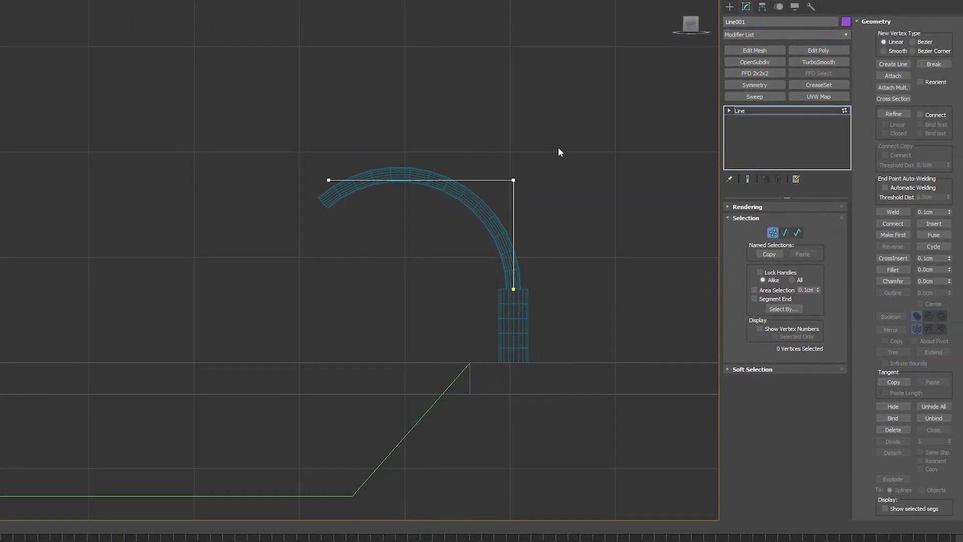
Fillet the line's upper corner vertex into a smooth rounded bend.
{"action": "left_click_drag", "start_coordinate": [560, 152], "coordinate": [473, 213]}
{"action": "scroll", "coordinate": [473, 213], "scroll_direction": "up", "scroll_amount": 2}
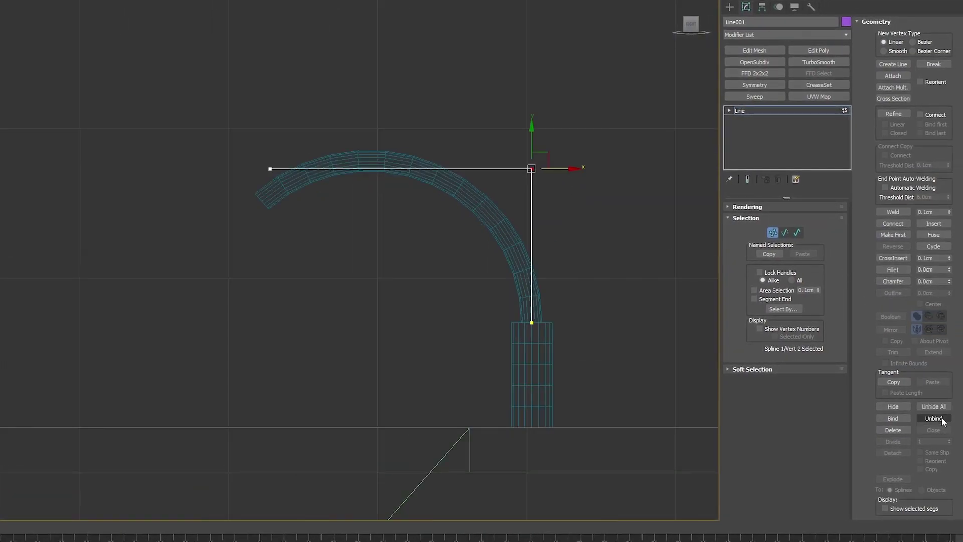
{"action": "left_click_drag", "start_coordinate": [900, 462], "coordinate": [874, 381]}
{"action": "mouse_move", "coordinate": [950, 271]}
{"action": "left_mouse_down"}
{"action": "mouse_move", "coordinate": [949, 256]}
{"action": "mouse_move", "coordinate": [949, 271]}
{"action": "mouse_move", "coordinate": [935, 262]}
{"action": "left_mouse_up"}
Try sweeping the filleted line with the built-in Tube and Pipe sections, and remove the Sweep modifier.
{"action": "left_click", "coordinate": [790, 113]}
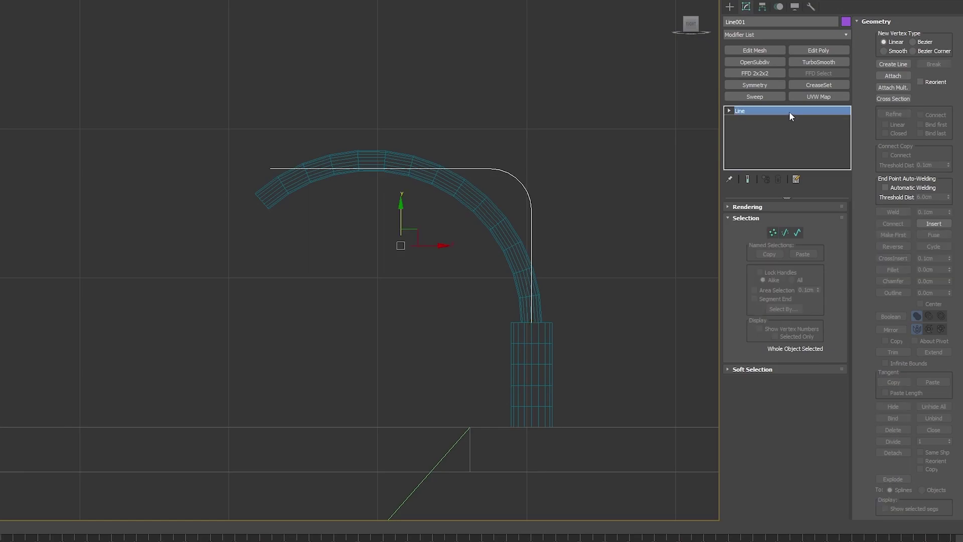
{"action": "left_click", "coordinate": [748, 207]}
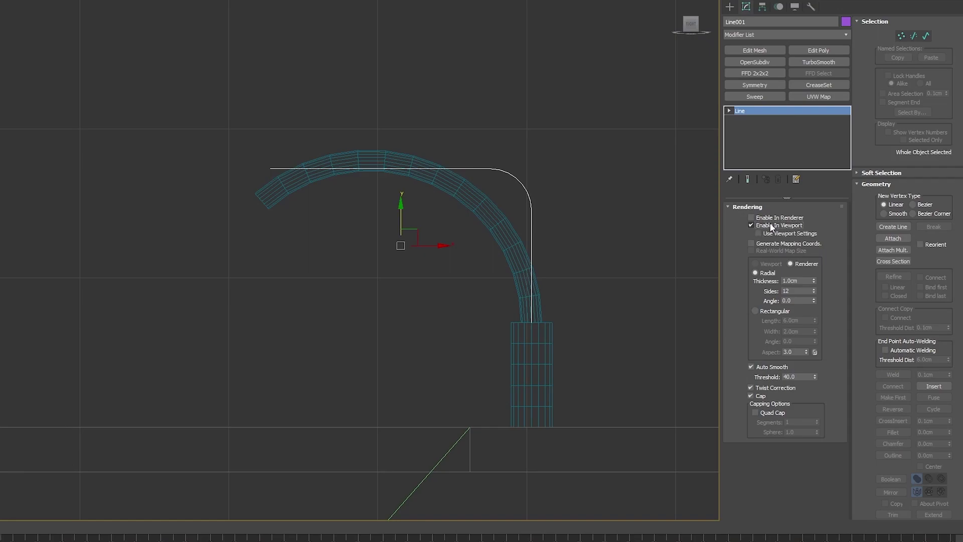
{"action": "left_click", "coordinate": [752, 225]}
{"action": "left_click", "coordinate": [755, 97]}
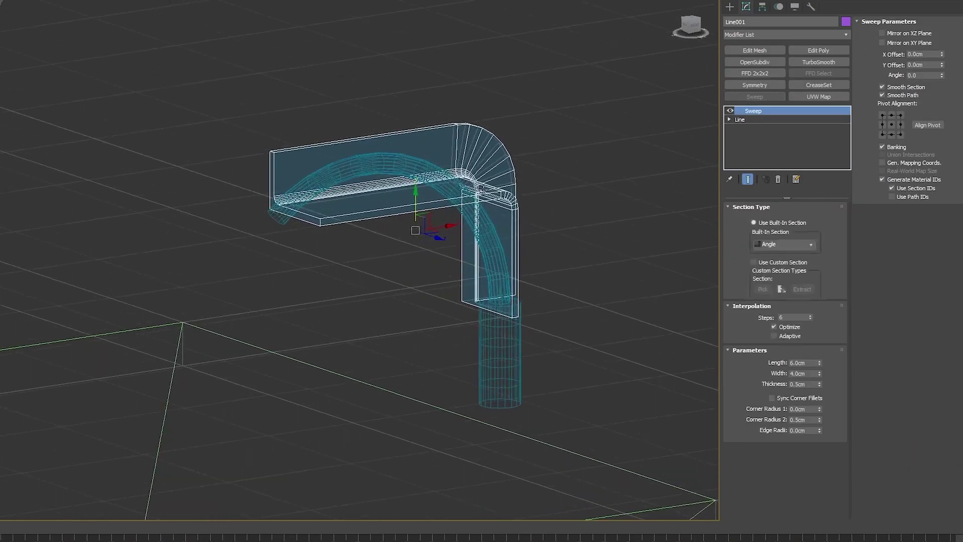
{"action": "key", "text": "F3"}
{"action": "left_click", "coordinate": [796, 245]}
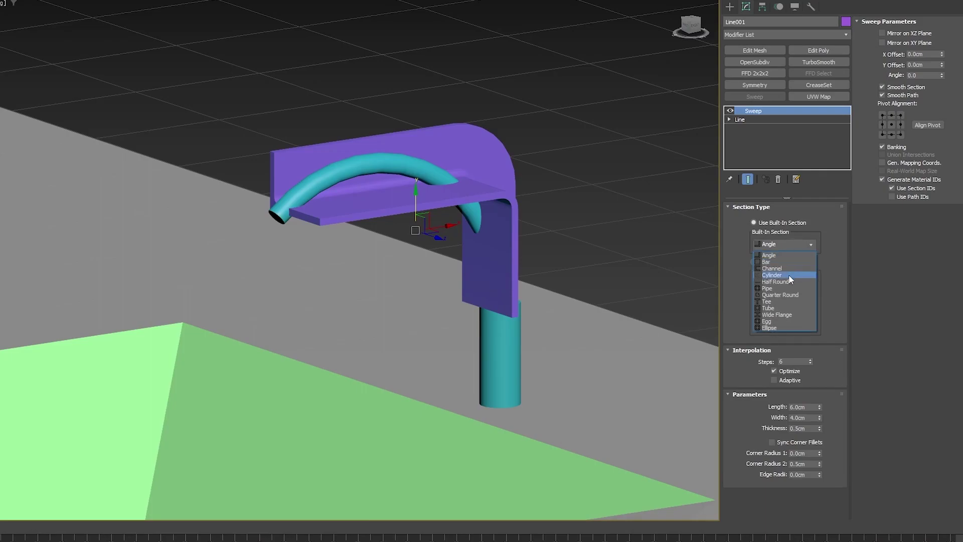
{"action": "left_click", "coordinate": [782, 307]}
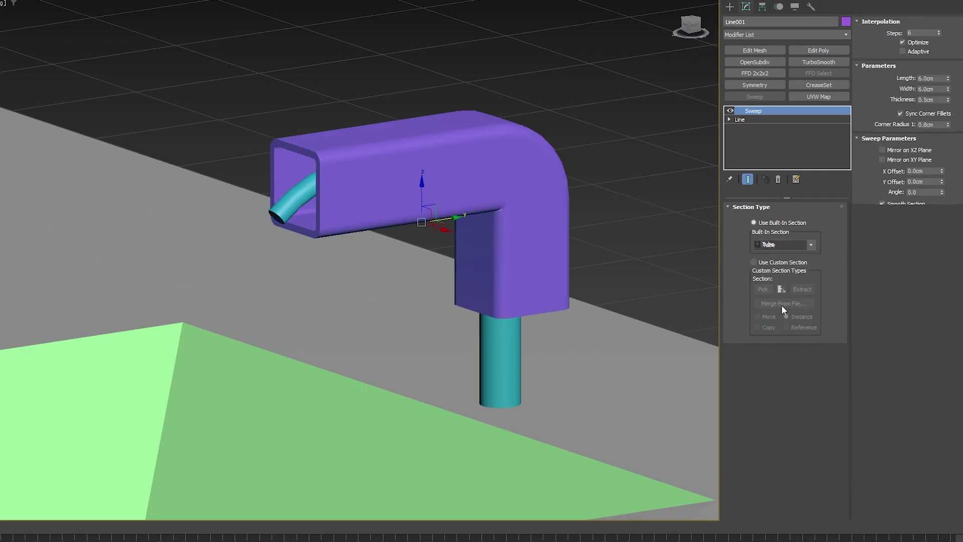
{"action": "middle_click_drag", "start_coordinate": [539, 276], "coordinate": [546, 253], "text": "alt"}
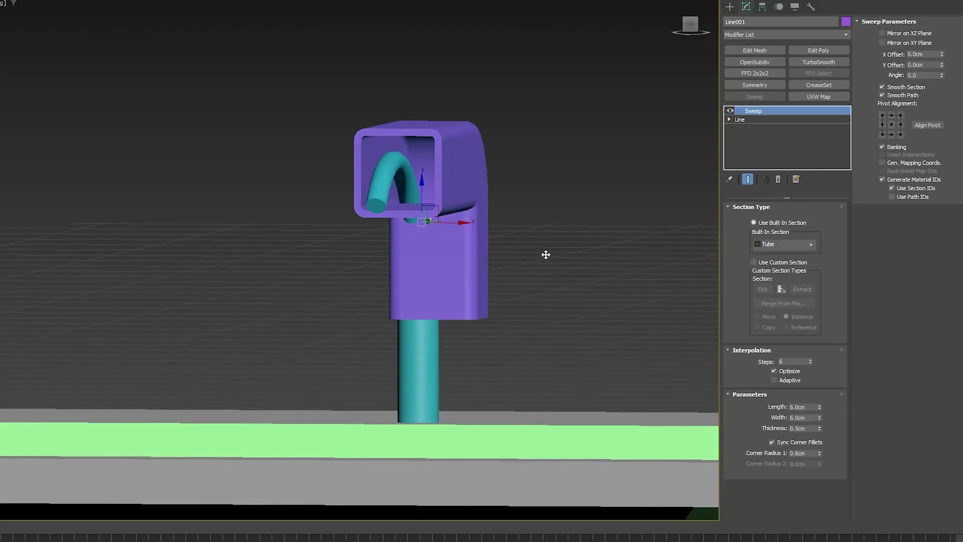
{"action": "left_click", "coordinate": [775, 243]}
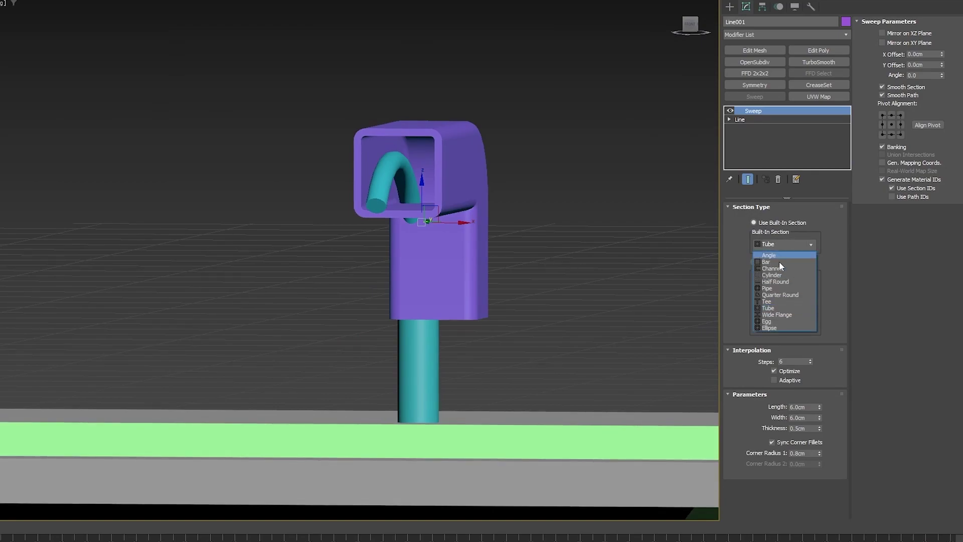
{"action": "left_click", "coordinate": [775, 290]}
{"action": "right_click", "coordinate": [772, 113]}
{"action": "left_click", "coordinate": [790, 129]}
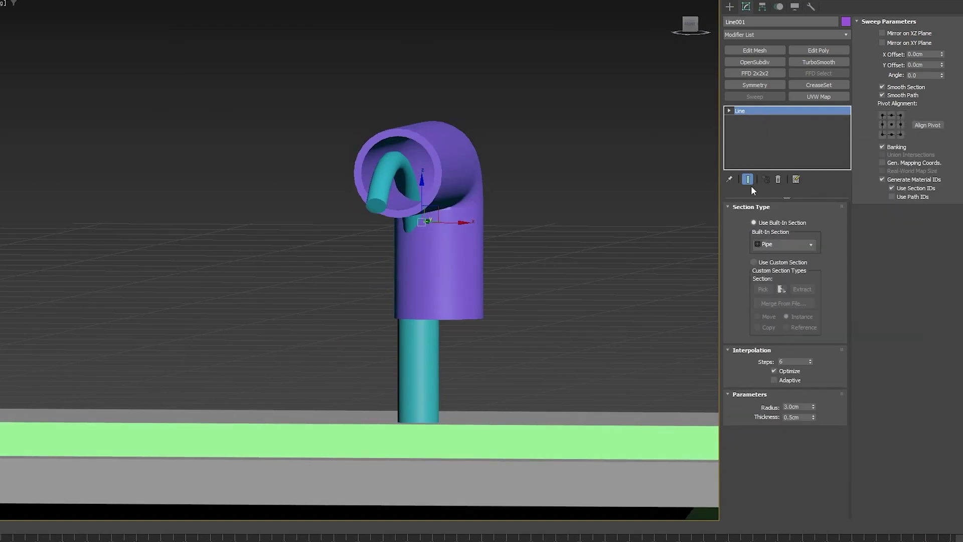
Show the filleted line as a solid tube in the viewport and delete the bent cylinder.
{"action": "left_click", "coordinate": [747, 207]}
{"action": "left_click", "coordinate": [751, 225]}
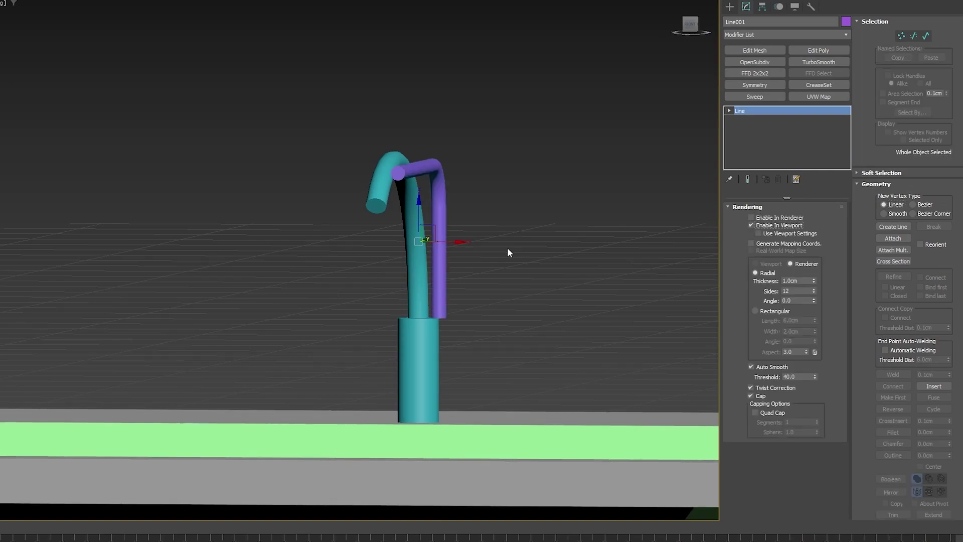
{"action": "middle_click_drag", "start_coordinate": [509, 251], "coordinate": [432, 273], "text": "alt"}
{"action": "left_click", "coordinate": [393, 215]}
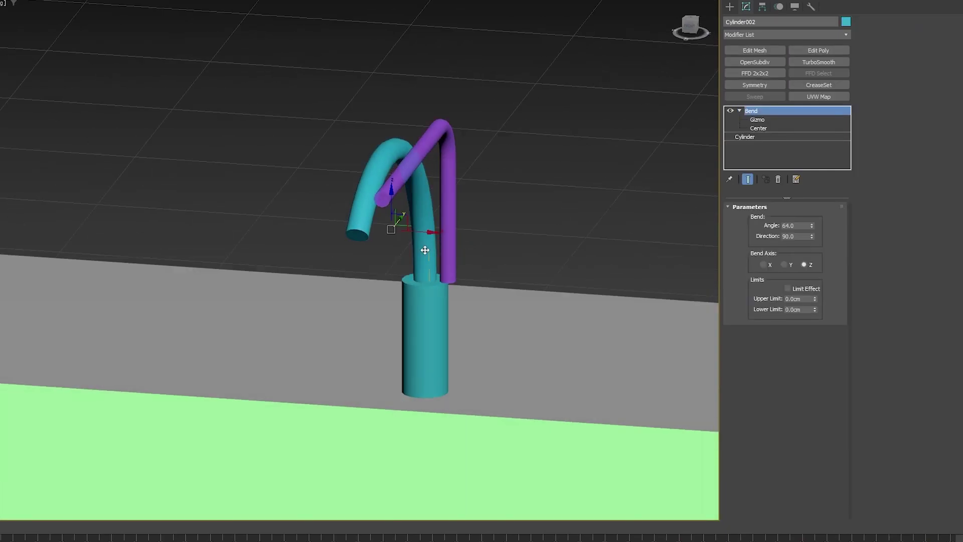
{"action": "key", "text": "Delete"}
Align the spout line with the base cylinder in the X position, center to center.
{"action": "left_click", "coordinate": [442, 242]}
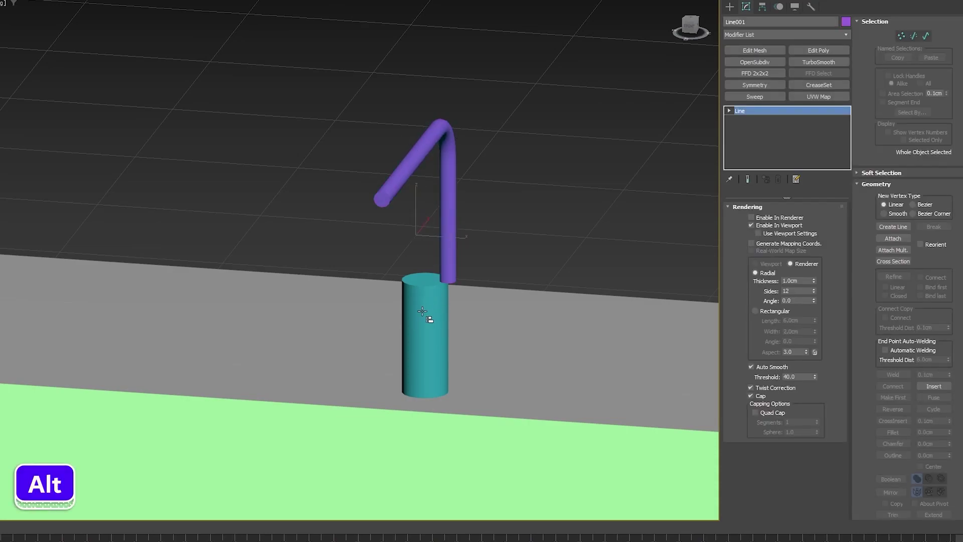
{"action": "key", "text": "alt+a"}
{"action": "left_click", "coordinate": [421, 312]}
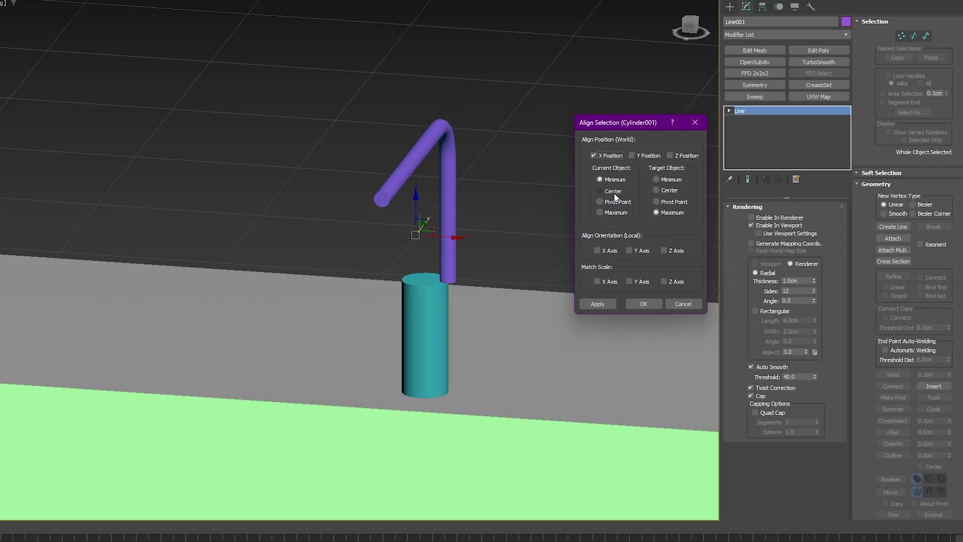
{"action": "left_click", "coordinate": [665, 190]}
{"action": "left_click", "coordinate": [644, 304]}
Make a copy of the base cylinder rotated to horizontal, projecting from the base's side toward the sink.
{"action": "key", "text": "l"}
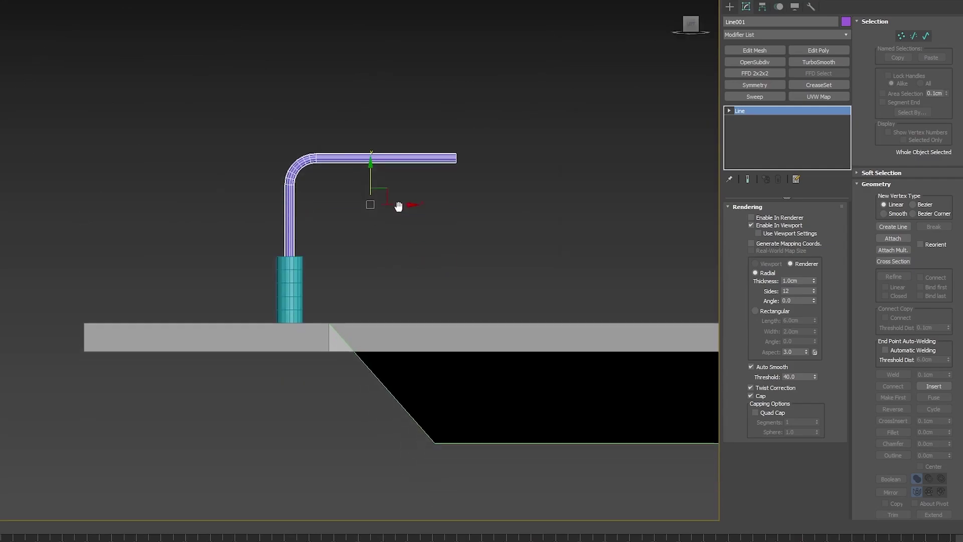
{"action": "left_click", "coordinate": [287, 281]}
{"action": "key", "text": "e"}
{"action": "mouse_move", "coordinate": [294, 317]}
{"action": "left_mouse_down", "text": "shift"}
{"action": "mouse_move", "coordinate": [325, 363]}
{"action": "mouse_move", "coordinate": [362, 272]}
{"action": "left_mouse_up", "text": "shift"}
{"action": "key", "text": "Return"}
{"action": "key", "text": "w"}
{"action": "scroll", "coordinate": [280, 345], "scroll_direction": "up", "scroll_amount": 3}
{"action": "key", "text": "p"}
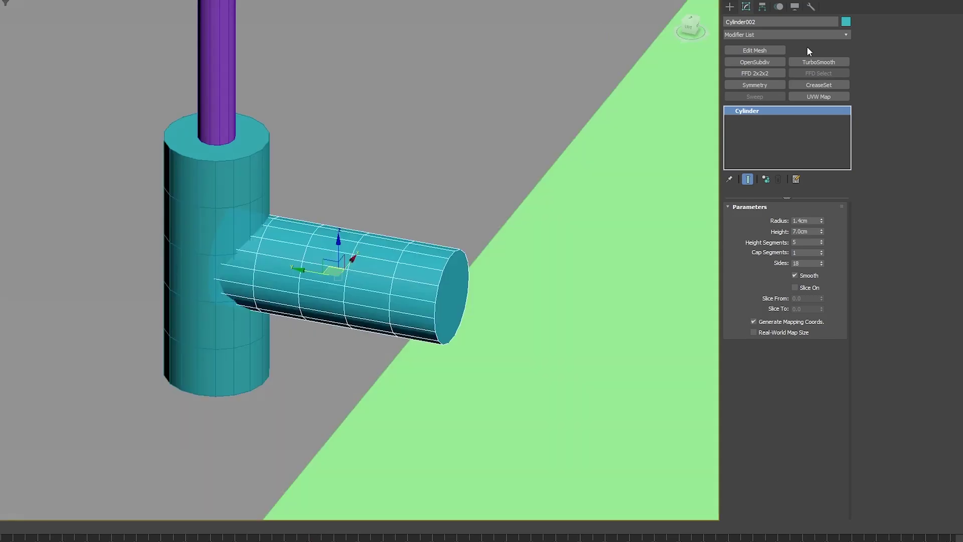
Convert the horizontal cylinder to Editable Poly and remove the two edge loops nearest its outer end.
{"action": "left_click", "coordinate": [807, 48]}
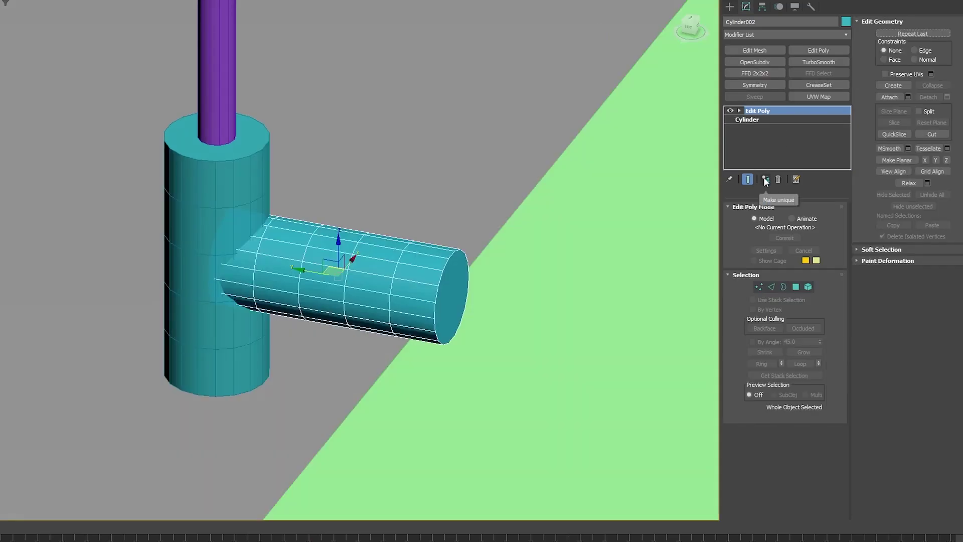
{"action": "left_click", "coordinate": [778, 179]}
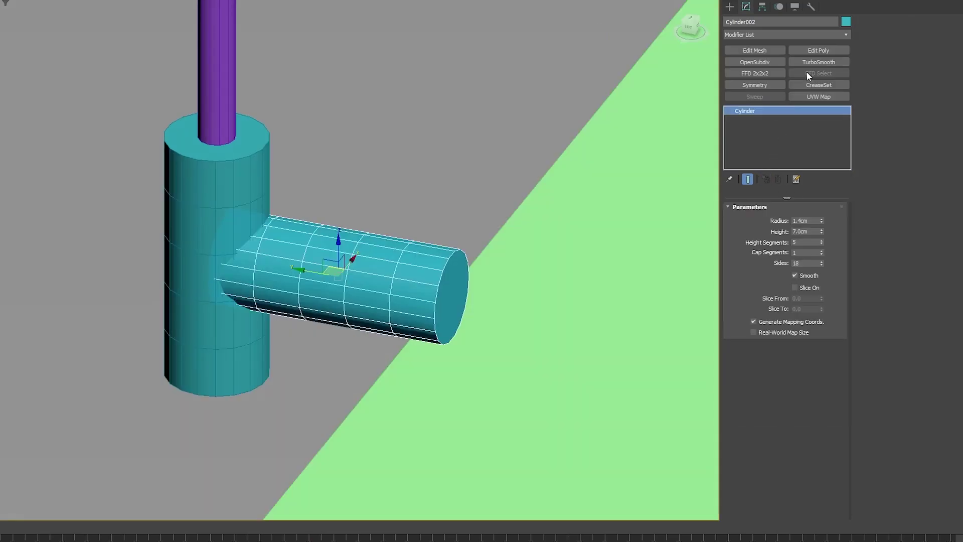
{"action": "left_click", "coordinate": [817, 52]}
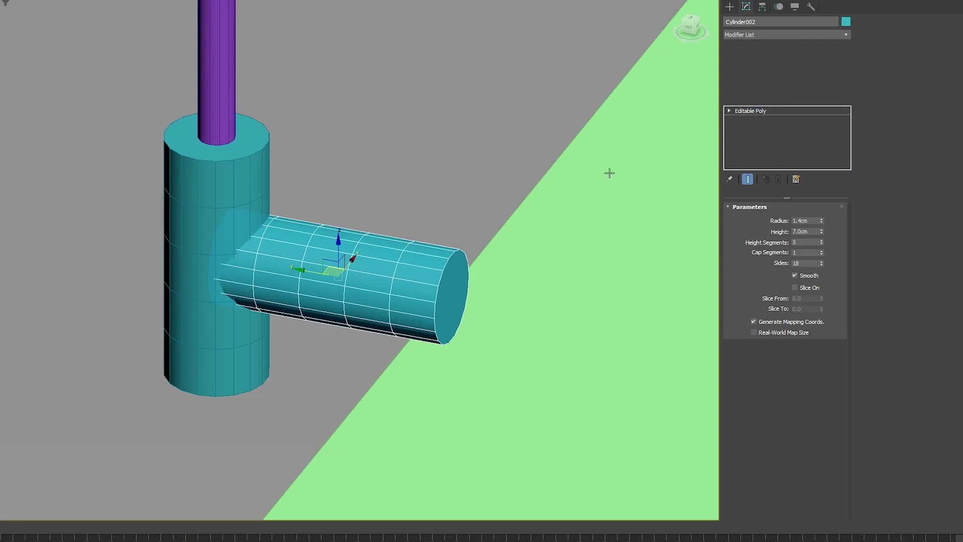
{"action": "key", "text": "2"}
{"action": "left_click", "coordinate": [346, 279]}
Shorten the horizontal cylinder by moving its outer end vertices toward the base cylinder.
{"action": "key", "text": "1"}
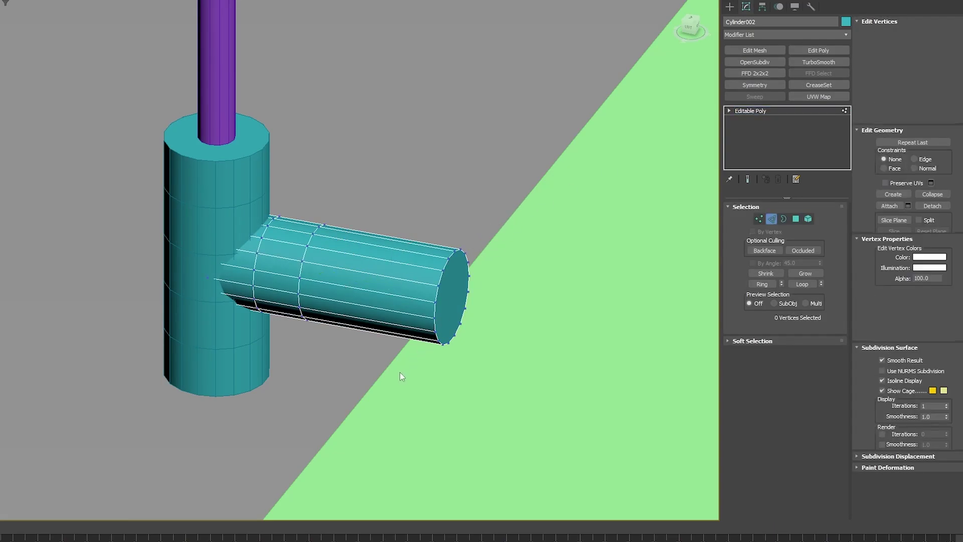
{"action": "left_click_drag", "start_coordinate": [399, 374], "coordinate": [516, 267]}
{"action": "left_click_drag", "start_coordinate": [417, 292], "coordinate": [317, 277]}
Chamfer the edge loop around the middle of the horizontal cylinder by 0.05 cm.
{"action": "middle_click_drag", "start_coordinate": [317, 277], "coordinate": [393, 237], "text": "alt"}
{"action": "scroll", "coordinate": [341, 261], "scroll_direction": "up", "scroll_amount": 4}
{"action": "key", "text": "2"}
{"action": "double_click", "coordinate": [340, 255]}
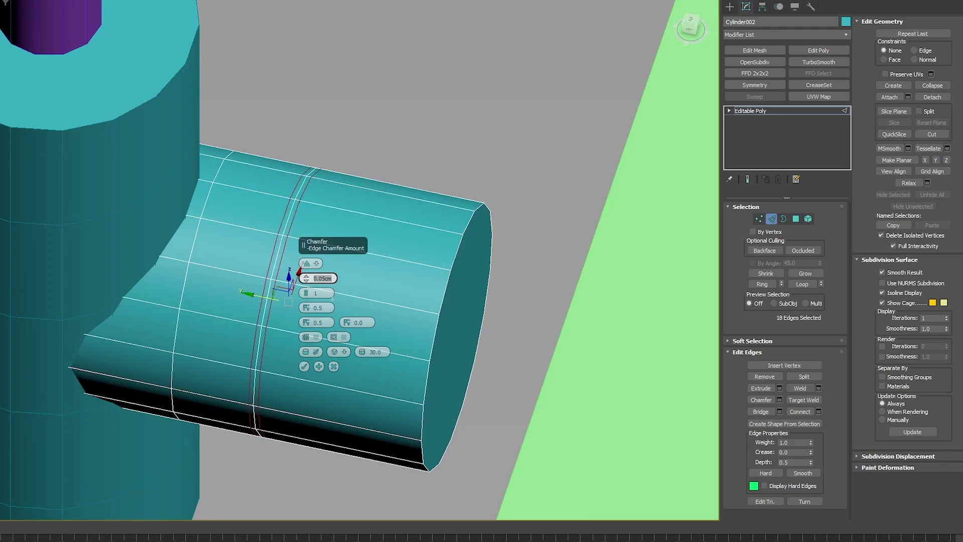
{"action": "left_click", "coordinate": [305, 366]}
Extrude the horizontal cylinder's middle edge loop inward as a groove, with height -0.052 cm and width 0.059 cm.
{"action": "middle_click_drag", "start_coordinate": [332, 207], "coordinate": [405, 176]}
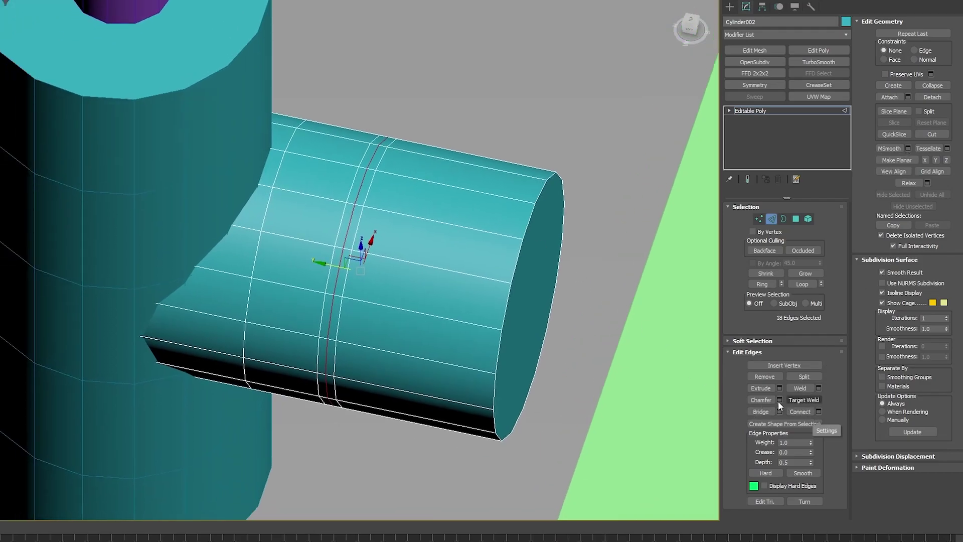
{"action": "middle_click_drag", "start_coordinate": [388, 278], "coordinate": [343, 261], "text": "alt"}
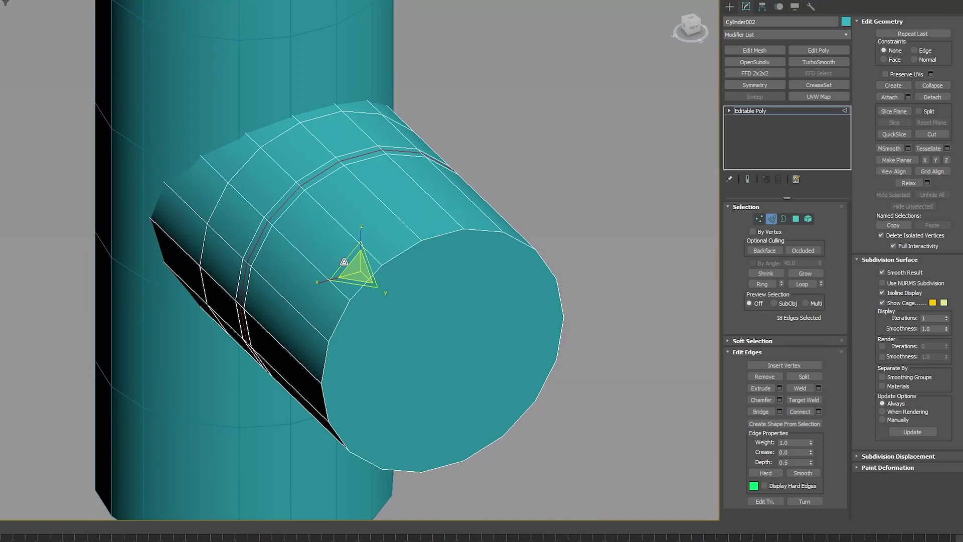
{"action": "scroll", "coordinate": [297, 258], "scroll_direction": "up", "scroll_amount": 6}
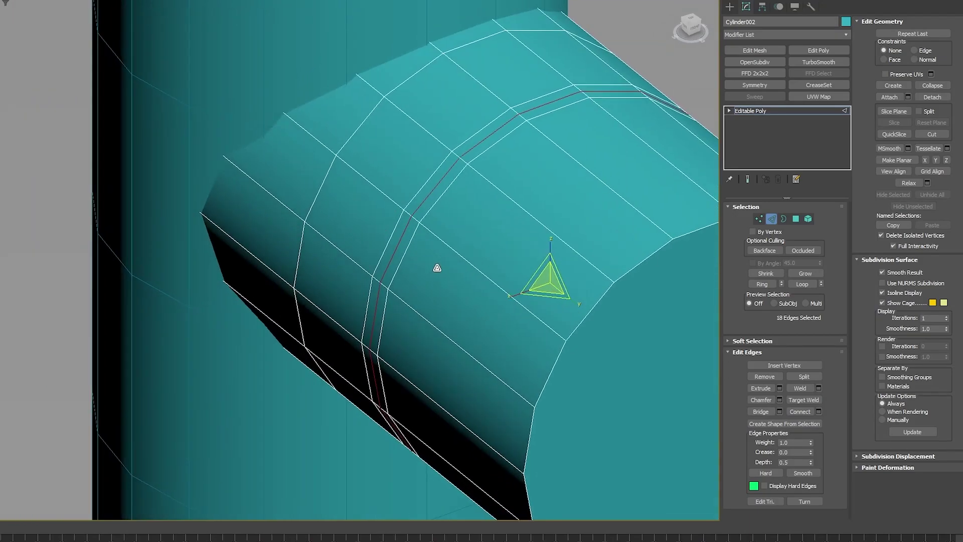
{"action": "left_click", "coordinate": [780, 388]}
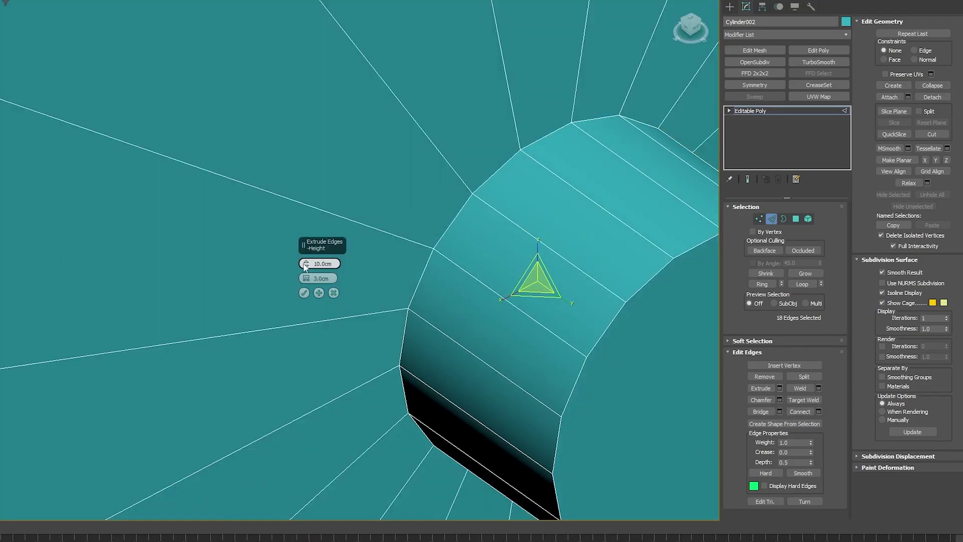
{"action": "left_click_drag", "start_coordinate": [304, 266], "coordinate": [299, 177]}
{"action": "scroll", "coordinate": [439, 212], "scroll_direction": "up", "scroll_amount": 3}
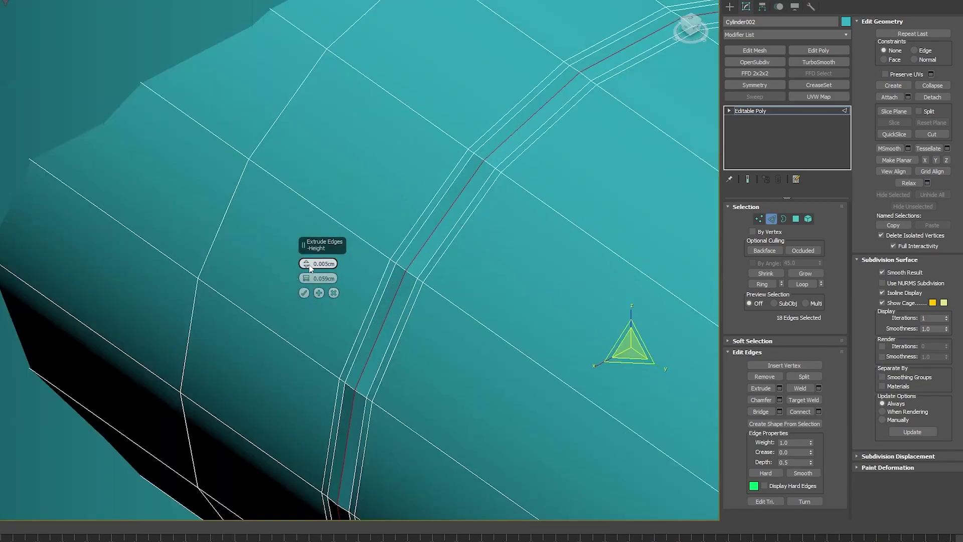
{"action": "left_click_drag", "start_coordinate": [313, 296], "coordinate": [357, 426]}
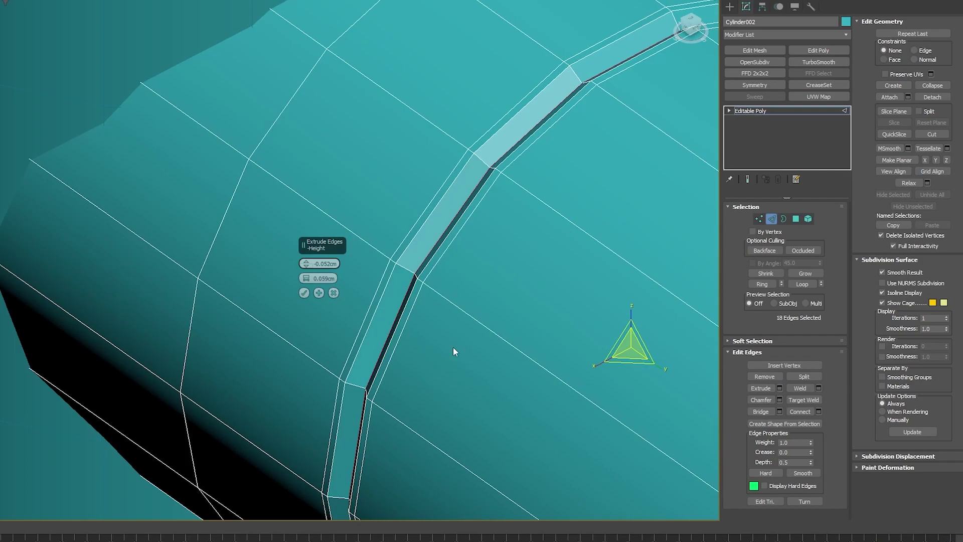
Check the groove from several angles and deepen its extrusion height to about -0.12 cm.
{"action": "scroll", "coordinate": [582, 238], "scroll_direction": "down", "scroll_amount": 5}
{"action": "middle_click_drag", "start_coordinate": [585, 241], "coordinate": [547, 254], "text": "alt"}
{"action": "scroll", "coordinate": [517, 189], "scroll_direction": "up", "scroll_amount": 3}
{"action": "middle_click_drag", "start_coordinate": [517, 189], "coordinate": [469, 223], "text": "alt"}
{"action": "scroll", "coordinate": [496, 208], "scroll_direction": "up", "scroll_amount": 3}
{"action": "scroll", "coordinate": [495, 209], "scroll_direction": "down", "scroll_amount": 3}
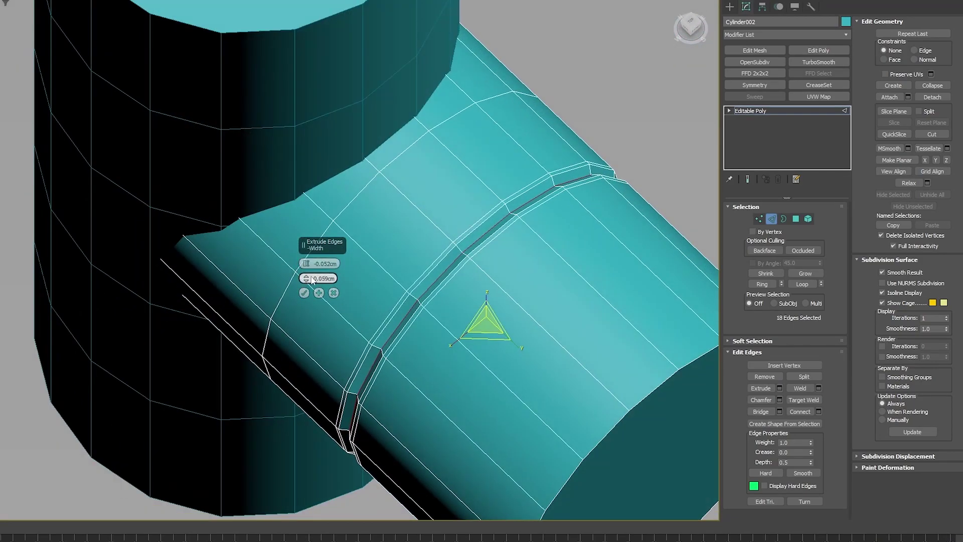
{"action": "mouse_move", "coordinate": [312, 278]}
{"action": "left_mouse_down"}
{"action": "mouse_move", "coordinate": [307, 248]}
{"action": "mouse_move", "coordinate": [312, 278]}
{"action": "left_mouse_up"}
{"action": "scroll", "coordinate": [397, 264], "scroll_direction": "up", "scroll_amount": 4}
{"action": "middle_click_drag", "start_coordinate": [401, 262], "coordinate": [428, 244], "text": "alt"}
{"action": "left_click_drag", "start_coordinate": [306, 264], "coordinate": [347, 412]}
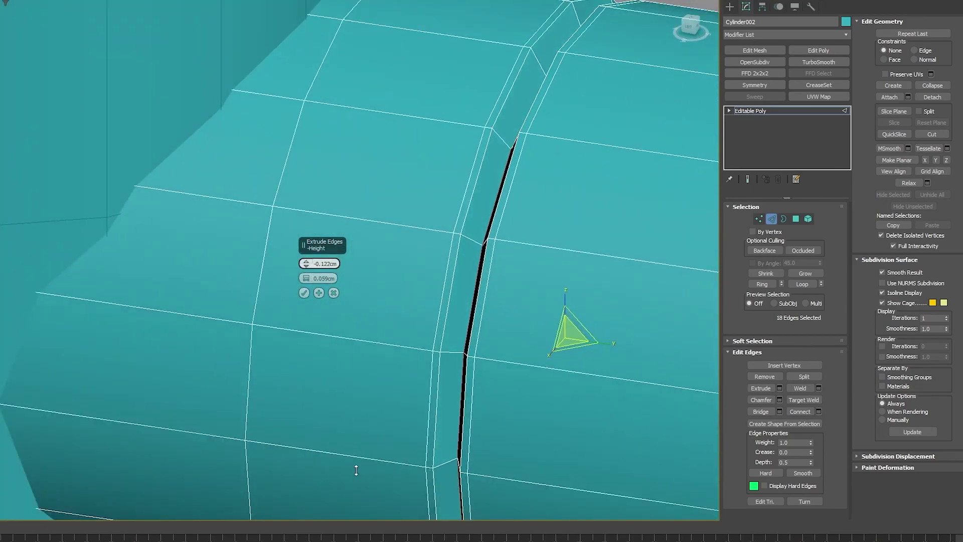
{"action": "left_click_drag", "start_coordinate": [355, 447], "coordinate": [357, 440]}
{"action": "scroll", "coordinate": [388, 408], "scroll_direction": "down", "scroll_amount": 3}
{"action": "middle_click_drag", "start_coordinate": [387, 408], "coordinate": [411, 401], "text": "alt"}
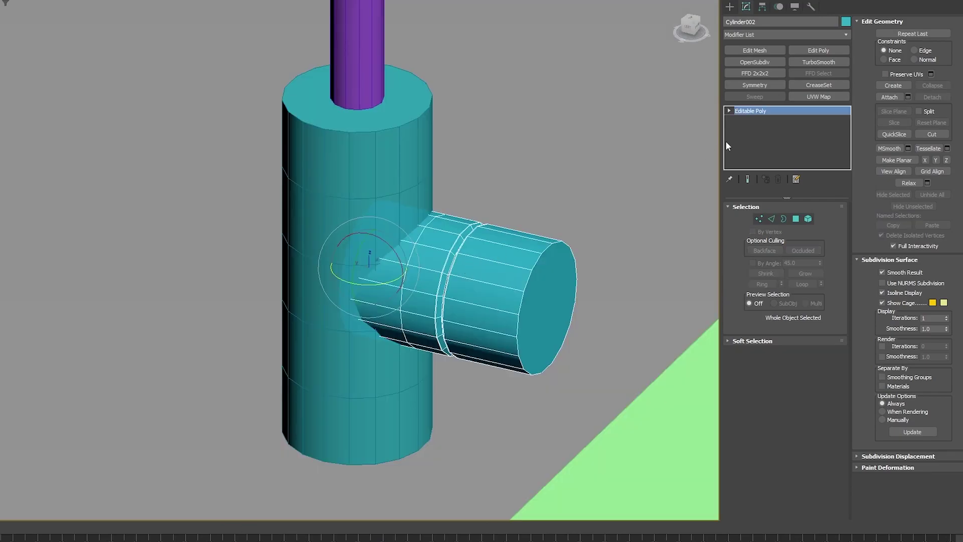
Copy the base cylinder as a thin lever with radius 0.206 cm and height 4.155 cm, standing on the horizontal cylinder.
{"action": "middle_click_drag", "start_coordinate": [502, 273], "coordinate": [505, 266], "text": "alt"}
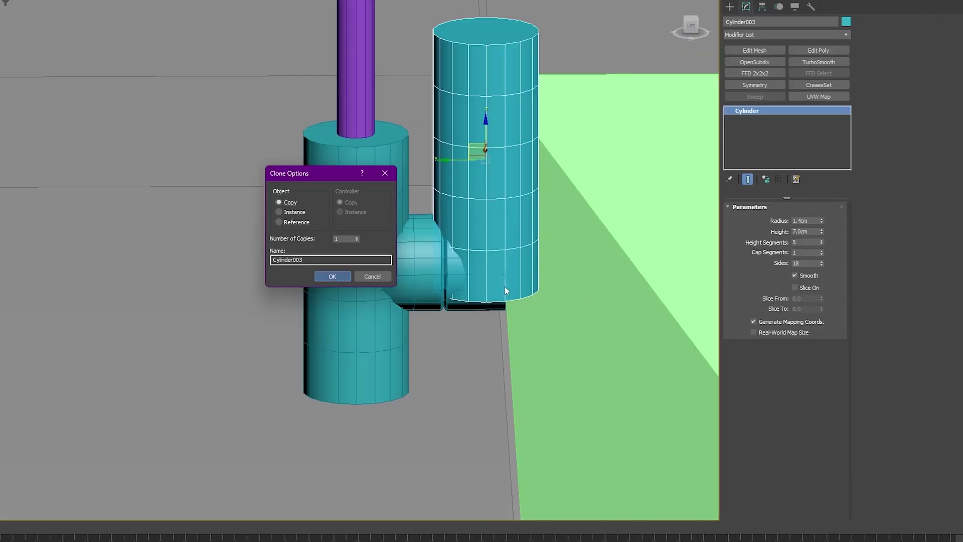
{"action": "key", "text": "Return"}
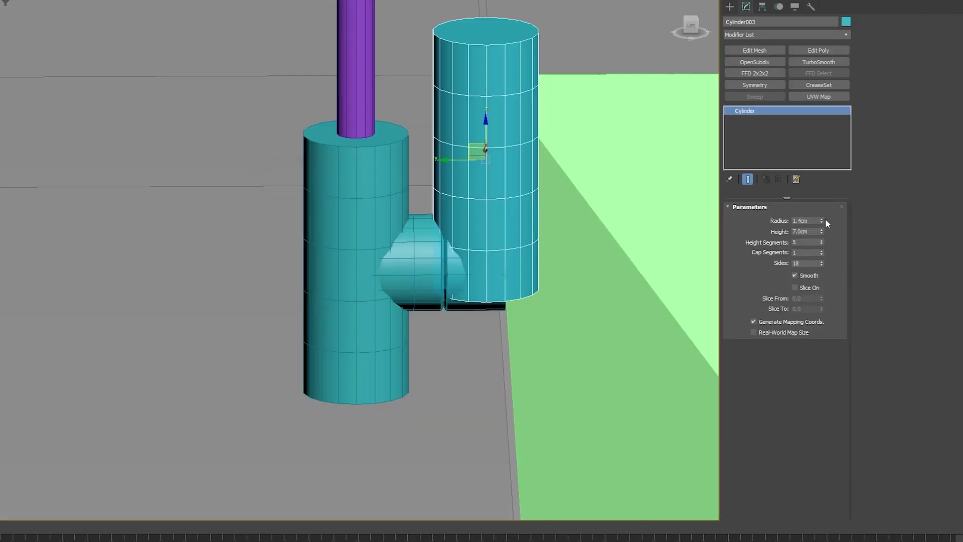
{"action": "left_click_drag", "start_coordinate": [823, 220], "coordinate": [820, 263]}
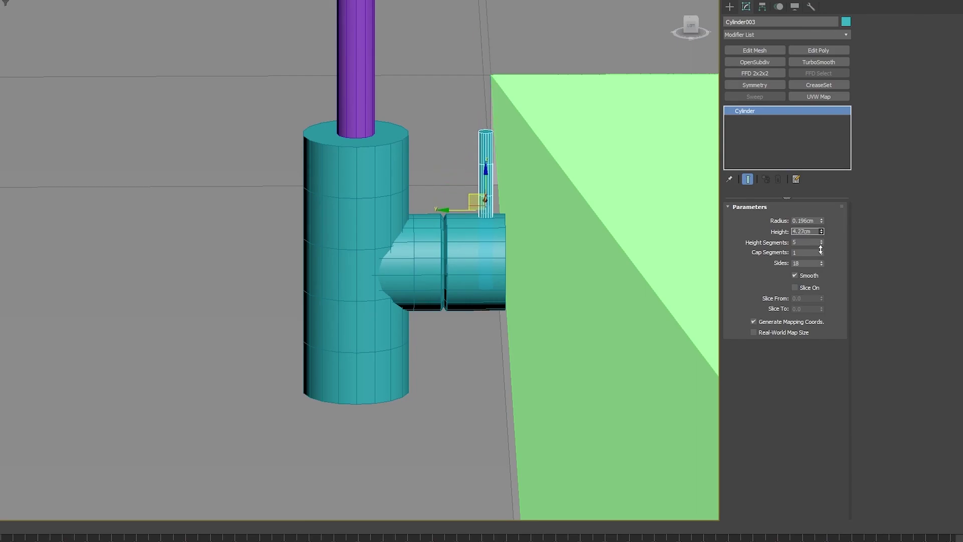
{"action": "left_click_drag", "start_coordinate": [470, 202], "coordinate": [462, 124]}
{"action": "middle_click_drag", "start_coordinate": [552, 146], "coordinate": [491, 146], "text": "alt"}
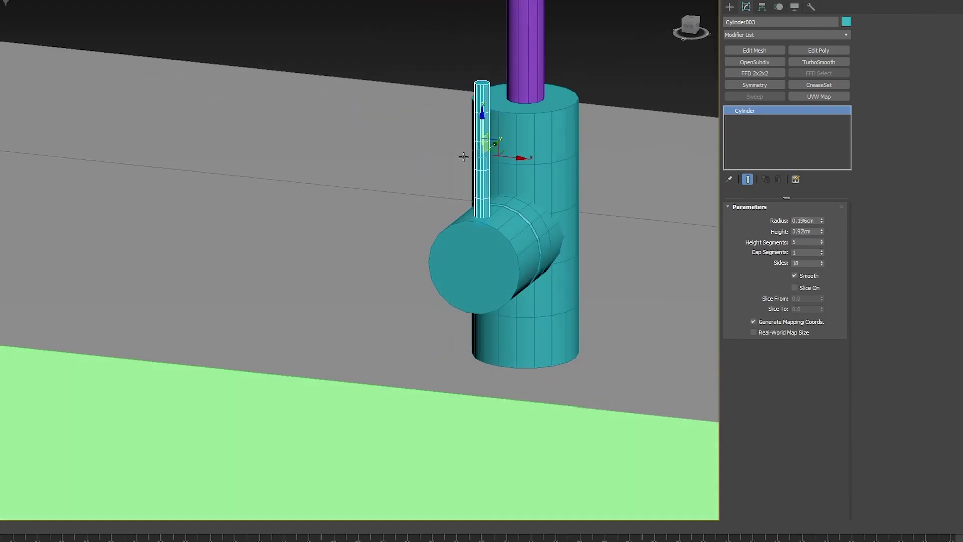
{"action": "scroll", "coordinate": [555, 189], "scroll_direction": "down", "scroll_amount": 6}
{"action": "middle_click_drag", "start_coordinate": [555, 189], "coordinate": [497, 202], "text": "alt"}
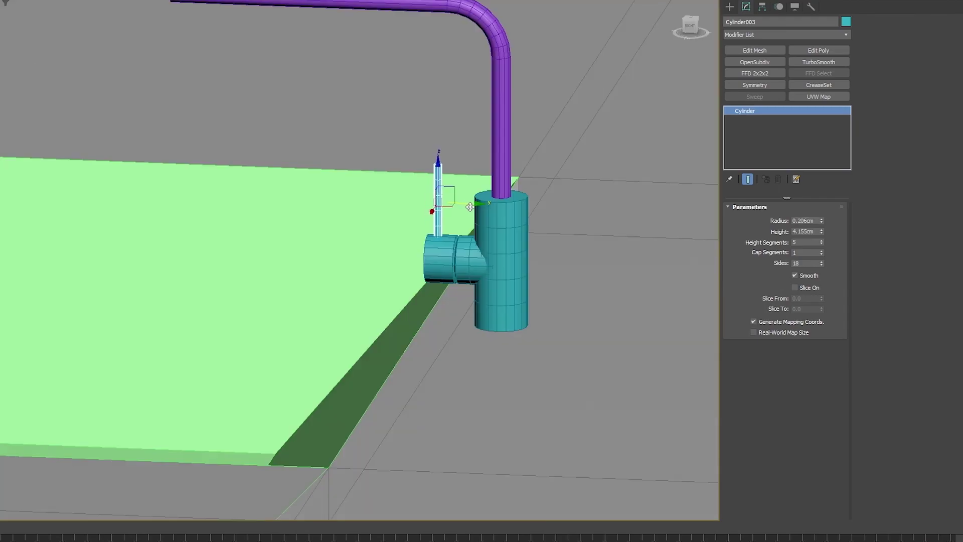
Set the thickness of the faucet's bent spout line to 1.8 cm.
{"action": "scroll", "coordinate": [517, 160], "scroll_direction": "down", "scroll_amount": 5}
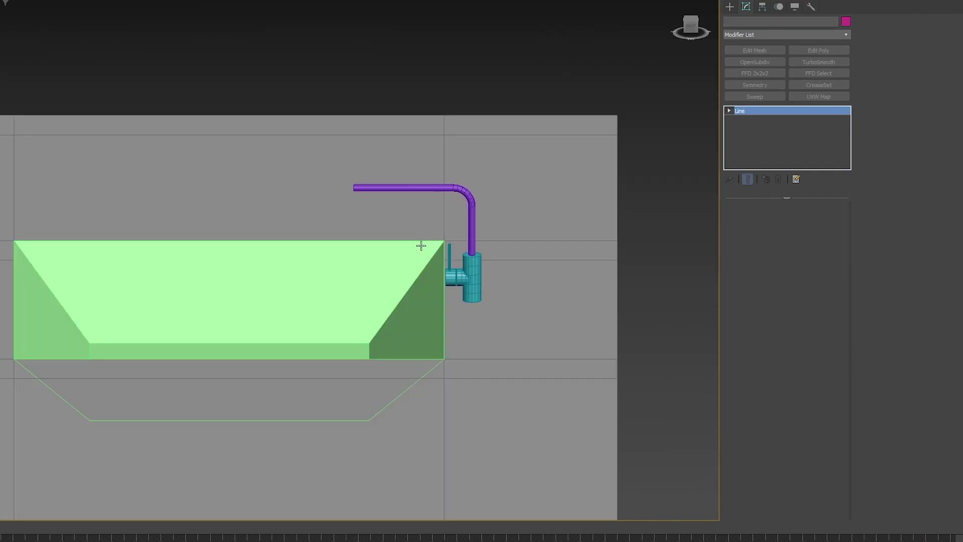
{"action": "key", "text": "ctrl+z"}
{"action": "middle_click_drag", "start_coordinate": [423, 244], "coordinate": [467, 261], "text": "alt"}
{"action": "scroll", "coordinate": [470, 255], "scroll_direction": "up", "scroll_amount": 6}
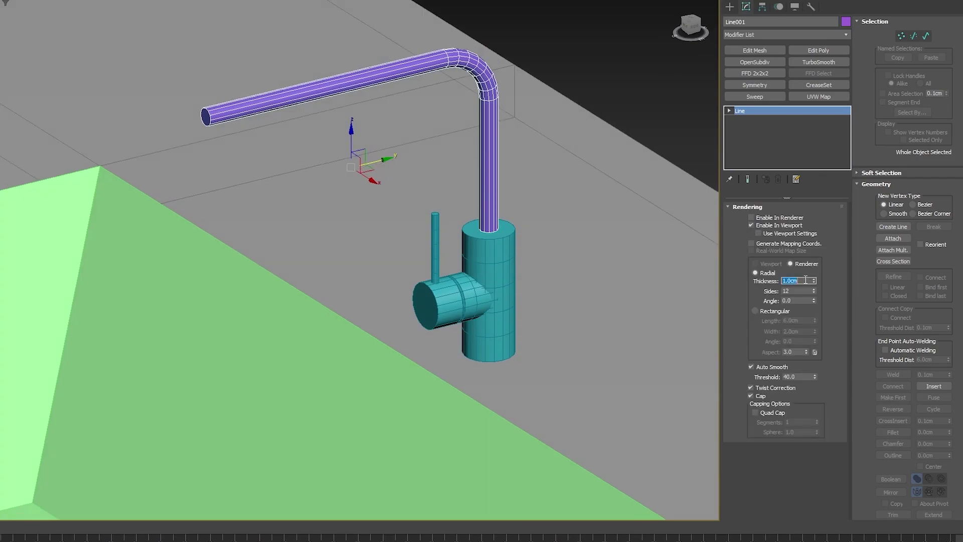
{"action": "key", "text": "Return"}
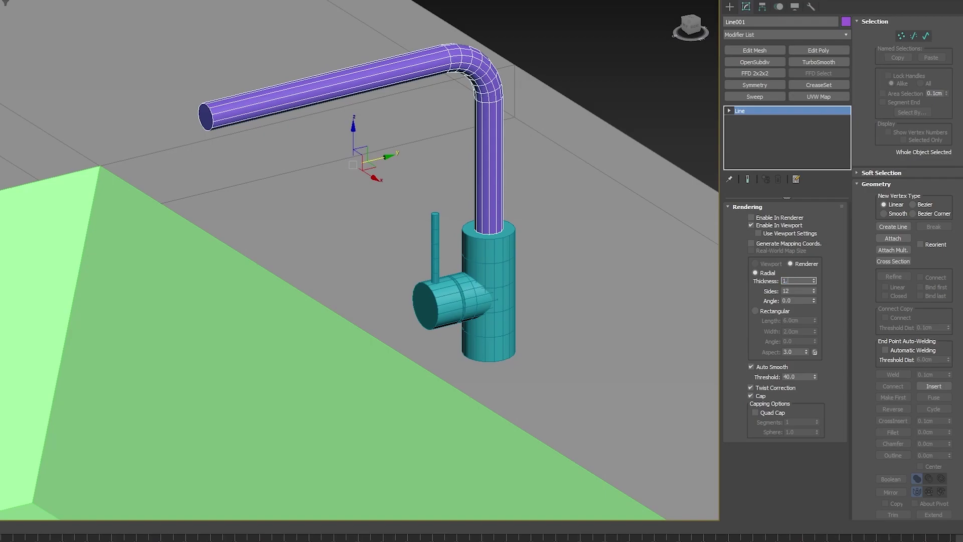
{"action": "type", "text": "1.8"}
{"action": "key", "text": "Return"}
{"action": "middle_click_drag", "start_coordinate": [438, 190], "coordinate": [486, 237], "text": "alt"}
{"action": "scroll", "coordinate": [464, 187], "scroll_direction": "down", "scroll_amount": 3}
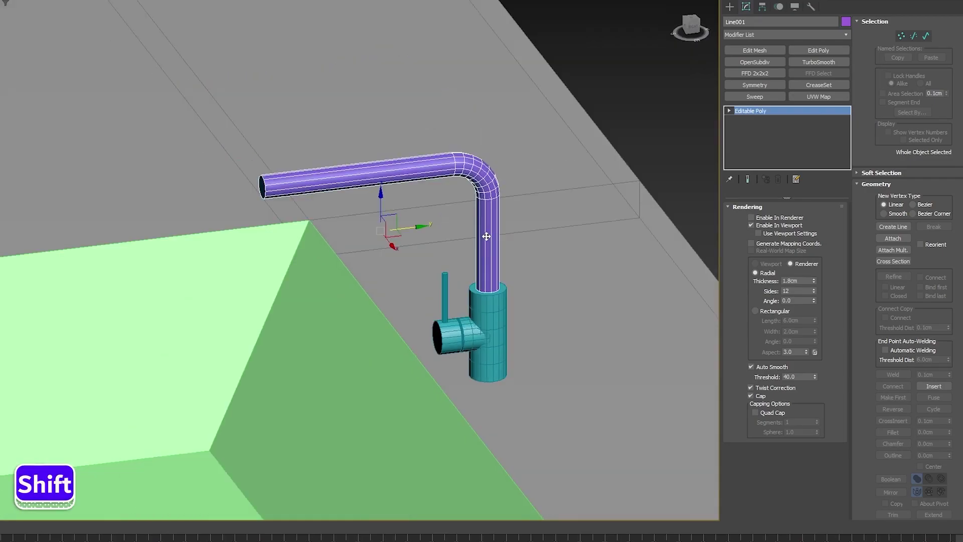
Convert the spout to Editable Poly, connect a new edge loop around its horizontal arm and shift the loop toward the bend.
{"action": "key", "text": "shift+c"}
{"action": "key", "text": "2"}
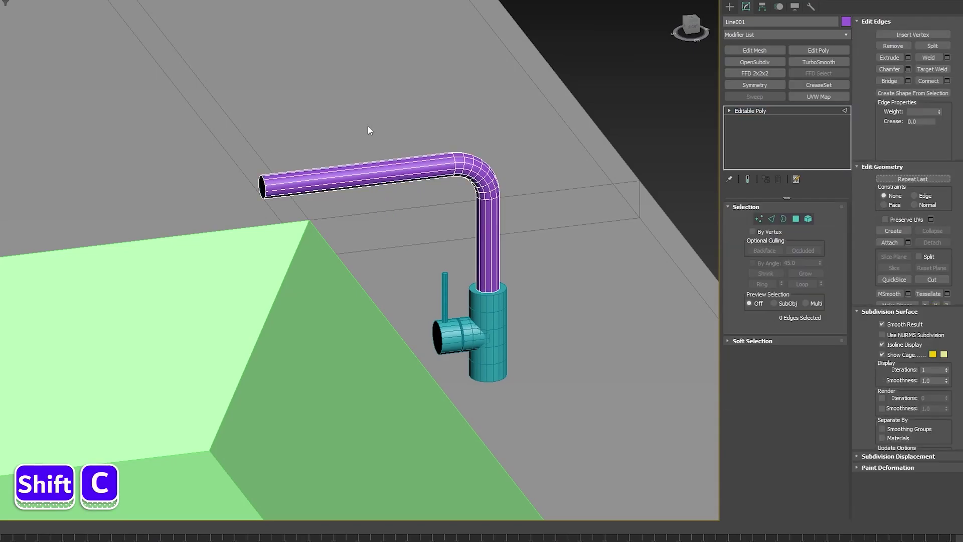
{"action": "left_click_drag", "start_coordinate": [368, 127], "coordinate": [368, 264]}
{"action": "left_click", "coordinate": [804, 411]}
{"action": "scroll", "coordinate": [430, 226], "scroll_direction": "up", "scroll_amount": 5}
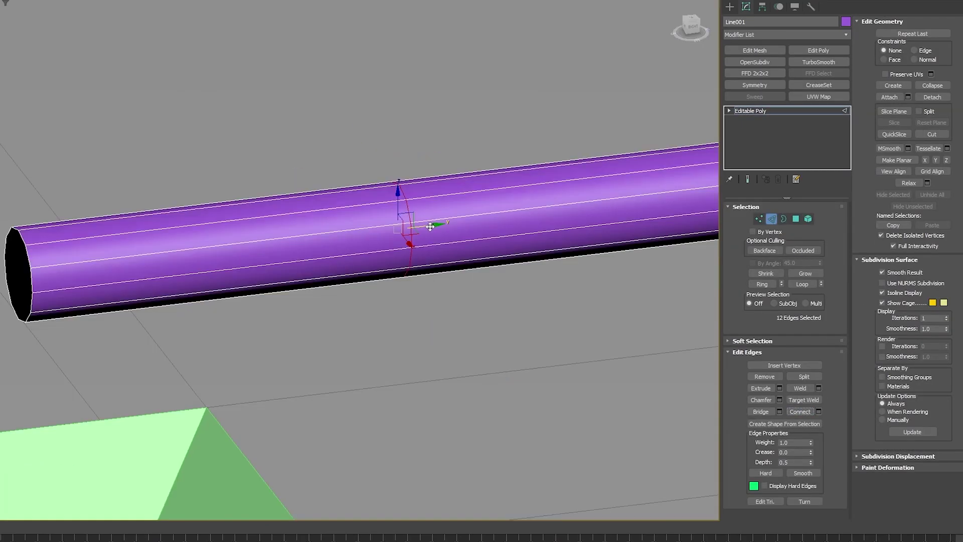
{"action": "key", "text": "2"}
{"action": "key", "text": "1"}
{"action": "key", "text": "2"}
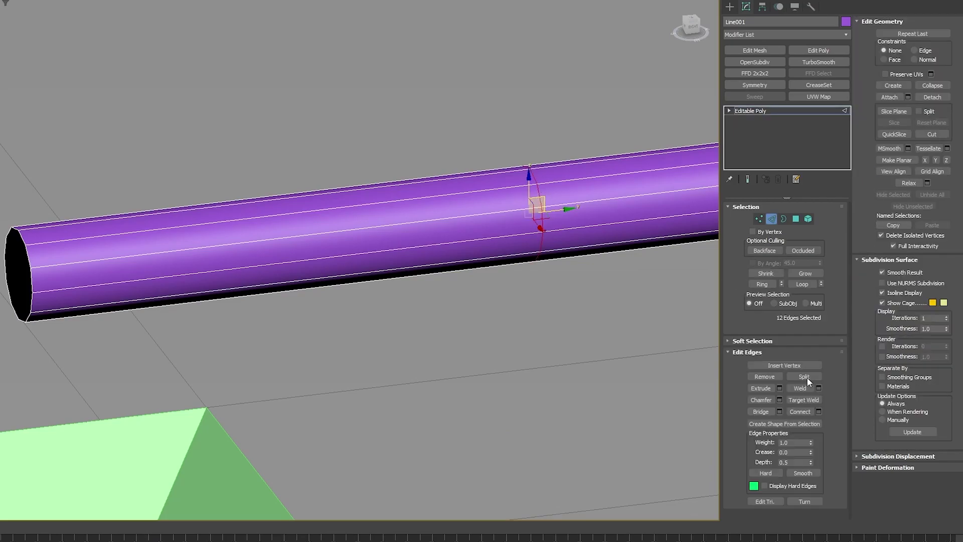
Extrude the new edge loop on the spout's horizontal arm into a narrow groove and leave edge editing.
{"action": "left_click", "coordinate": [779, 388]}
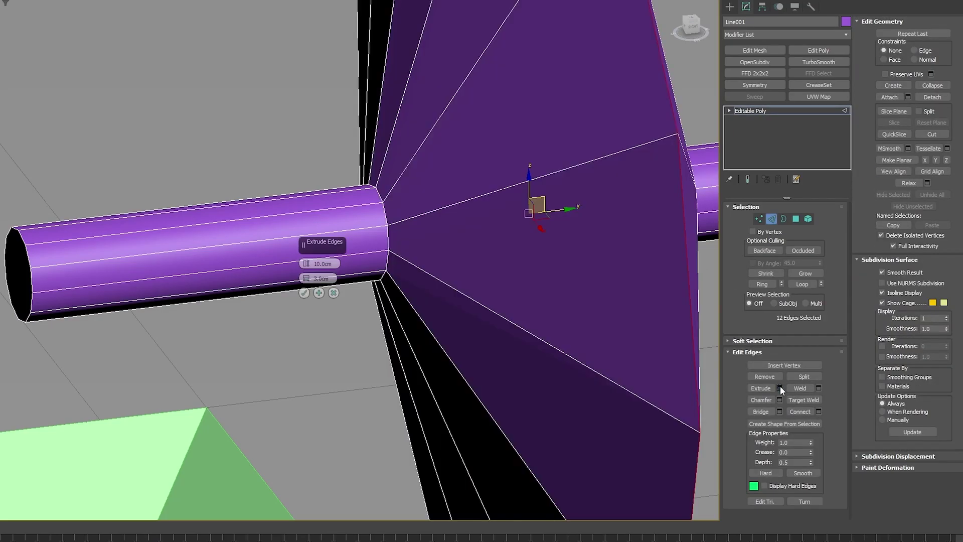
{"action": "left_click_drag", "start_coordinate": [306, 264], "coordinate": [301, 206]}
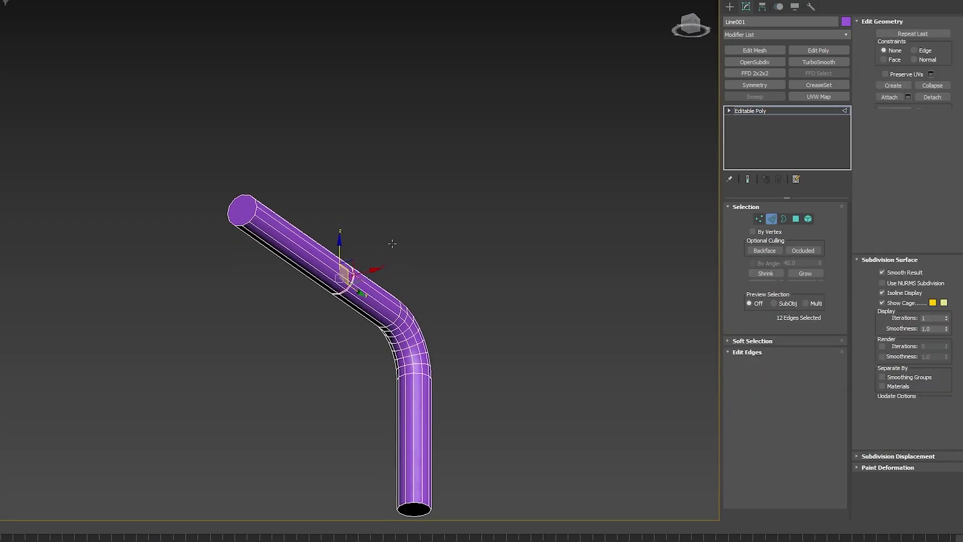
{"action": "left_click", "coordinate": [767, 113]}
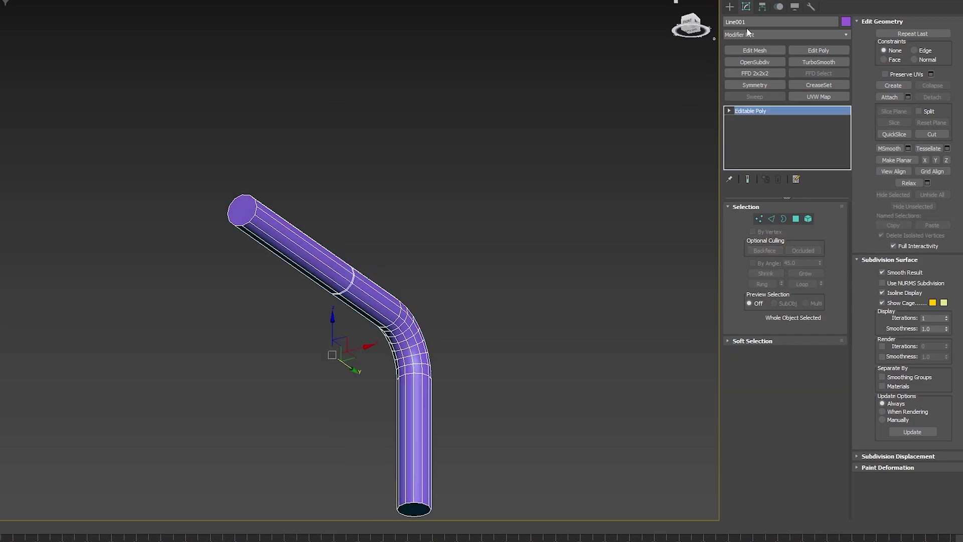
Create a small flat cylinder and align its center to the spout's center in X, Y and Z.
{"action": "left_click", "coordinate": [730, 8]}
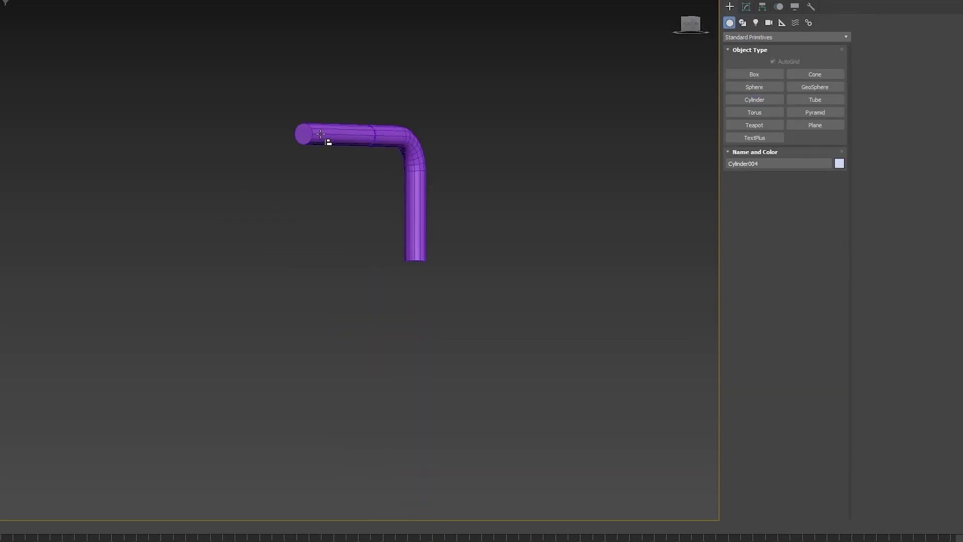
{"action": "left_click", "coordinate": [321, 134]}
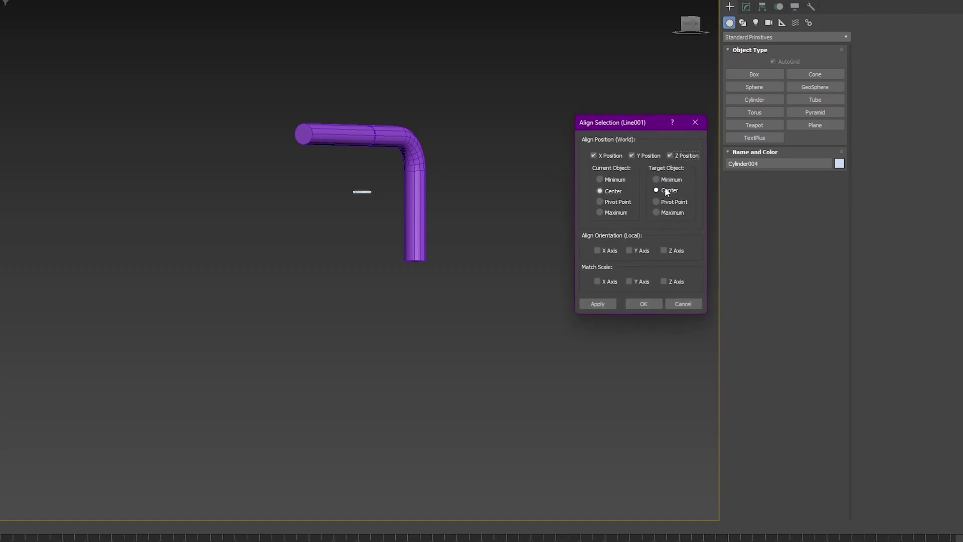
{"action": "left_click", "coordinate": [644, 305]}
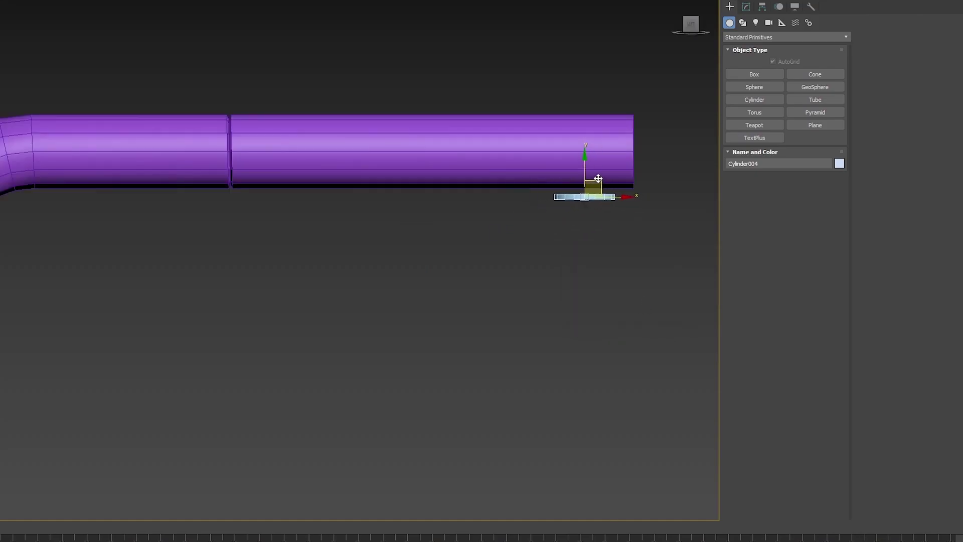
Position the flat cylinder against the underside of the spout near its free end.
{"action": "scroll", "coordinate": [604, 176], "scroll_direction": "up", "scroll_amount": 6}
{"action": "middle_click_drag", "start_coordinate": [605, 176], "coordinate": [511, 166], "text": "alt"}
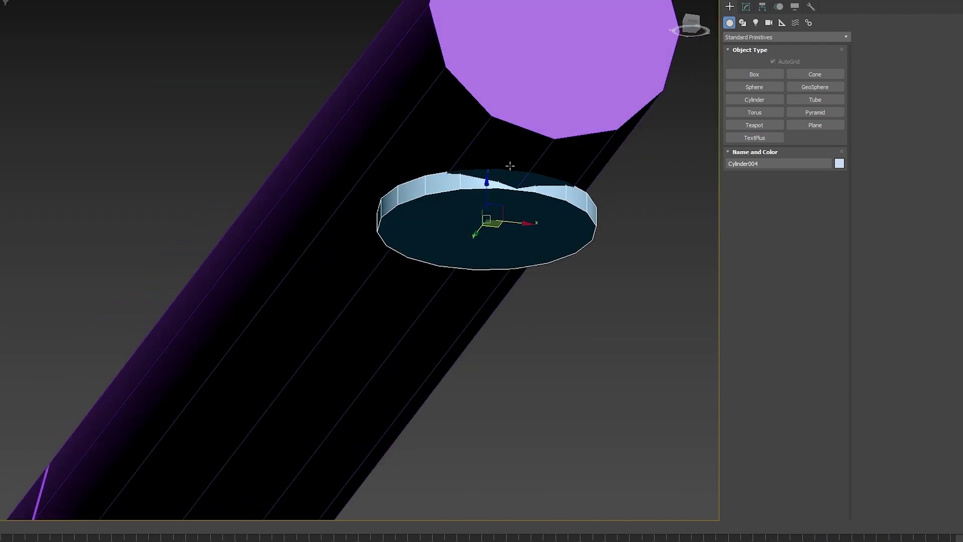
{"action": "left_click_drag", "start_coordinate": [480, 218], "coordinate": [491, 220]}
{"action": "key", "text": "w"}
{"action": "middle_click_drag", "start_coordinate": [493, 219], "coordinate": [432, 273], "text": "alt"}
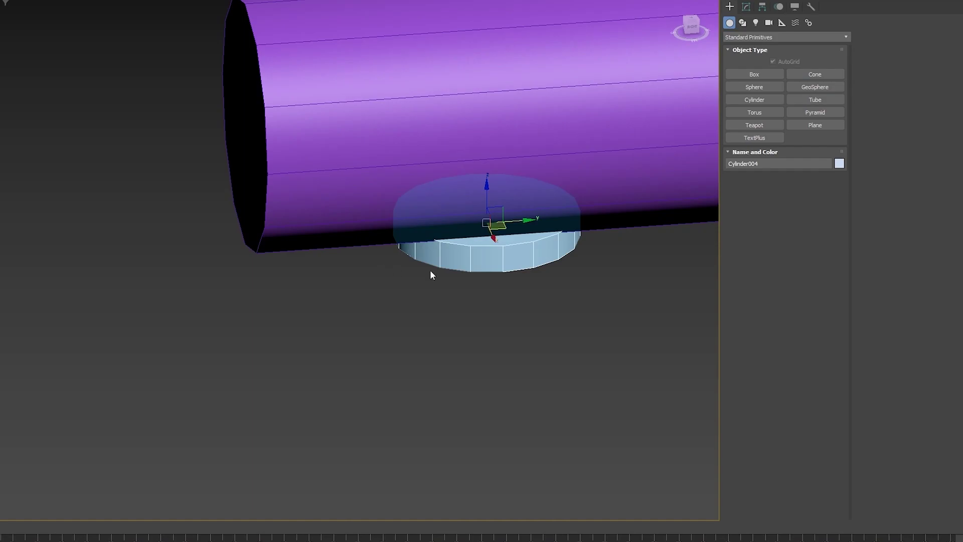
{"action": "scroll", "coordinate": [502, 237], "scroll_direction": "up", "scroll_amount": 2}
{"action": "middle_click_drag", "start_coordinate": [545, 234], "coordinate": [495, 262], "text": "alt"}
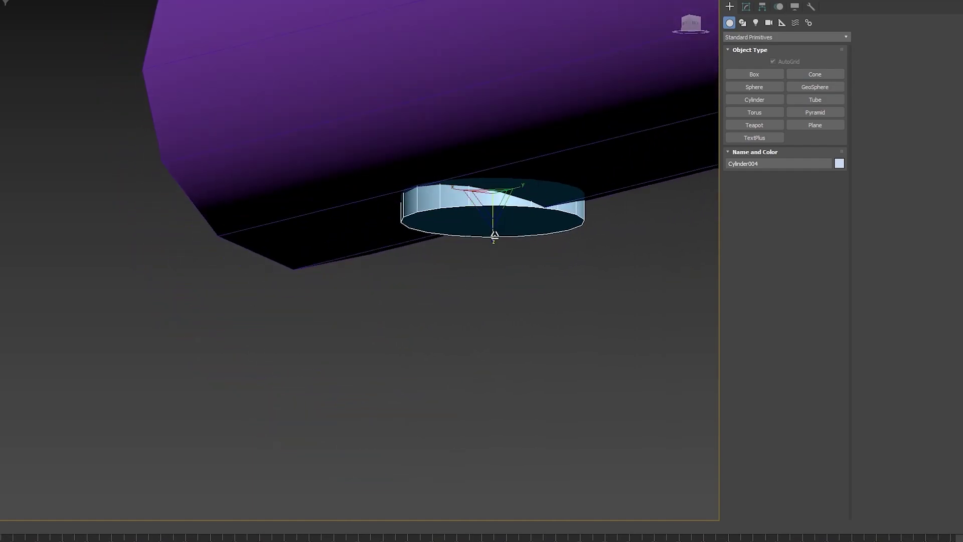
Stretch the nozzle cylinder's height with Scale and raise it so it sits partly embedded in the spout's underside.
{"action": "left_click_drag", "start_coordinate": [495, 235], "coordinate": [494, 261]}
{"action": "scroll", "coordinate": [477, 283], "scroll_direction": "down", "scroll_amount": 3}
{"action": "middle_click_drag", "start_coordinate": [477, 288], "coordinate": [581, 278], "text": "alt"}
{"action": "scroll", "coordinate": [521, 263], "scroll_direction": "up", "scroll_amount": 3}
{"action": "mouse_move", "coordinate": [448, 214]}
{"action": "left_mouse_down"}
{"action": "mouse_move", "coordinate": [472, 202]}
{"action": "mouse_move", "coordinate": [451, 202]}
{"action": "mouse_move", "coordinate": [447, 192]}
{"action": "mouse_move", "coordinate": [450, 201]}
{"action": "left_mouse_up"}
{"action": "key", "text": "r"}
{"action": "left_click_drag", "start_coordinate": [450, 244], "coordinate": [450, 278]}
{"action": "key", "text": "w"}
{"action": "left_click_drag", "start_coordinate": [451, 220], "coordinate": [451, 201]}
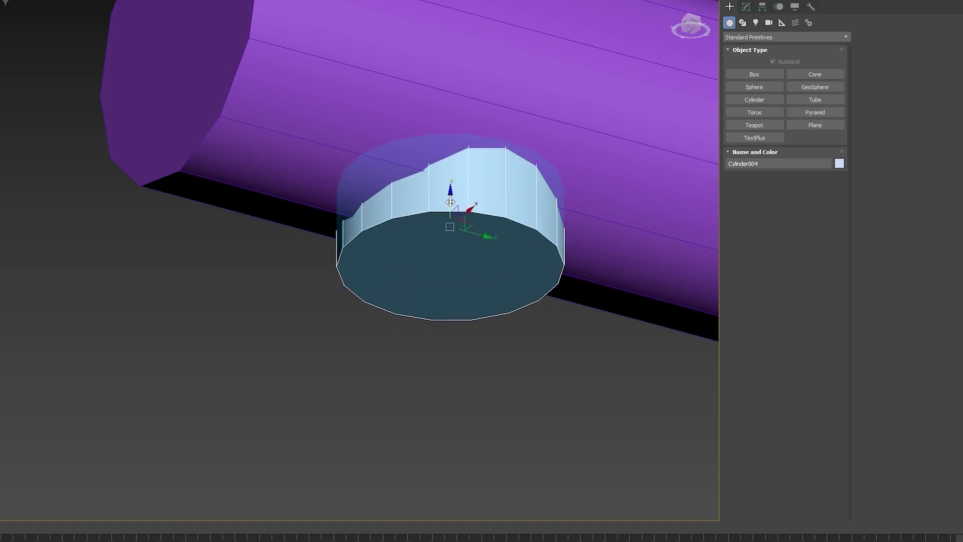
Examine the nozzle cylinder from several angles and read its scale values.
{"action": "middle_click_drag", "start_coordinate": [319, 236], "coordinate": [415, 263], "text": "alt"}
{"action": "scroll", "coordinate": [415, 263], "scroll_direction": "down", "scroll_amount": 4}
{"action": "middle_click_drag", "start_coordinate": [497, 248], "coordinate": [456, 276], "text": "alt"}
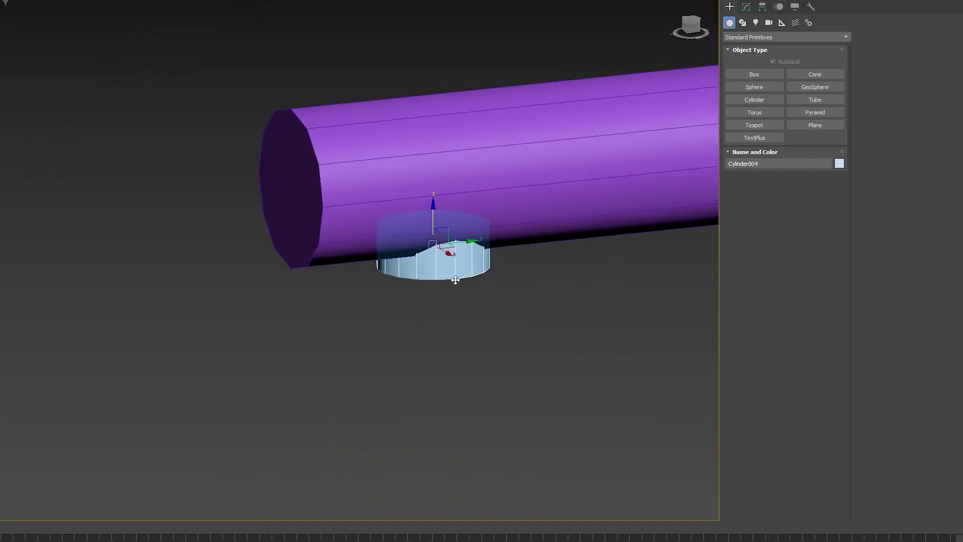
{"action": "key", "text": "r"}
{"action": "middle_click_drag", "start_coordinate": [530, 516], "coordinate": [511, 521], "text": "alt"}
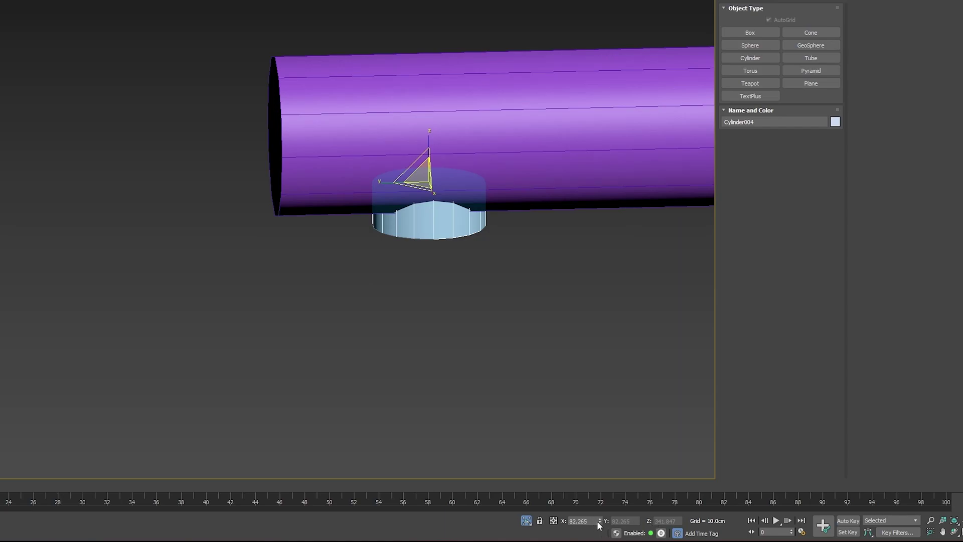
{"action": "left_click_drag", "start_coordinate": [598, 522], "coordinate": [596, 505]}
{"action": "left_click_drag", "start_coordinate": [564, 458], "coordinate": [581, 527]}
{"action": "middle_click_drag", "start_coordinate": [377, 303], "coordinate": [387, 265], "text": "alt"}
{"action": "key", "text": "r"}
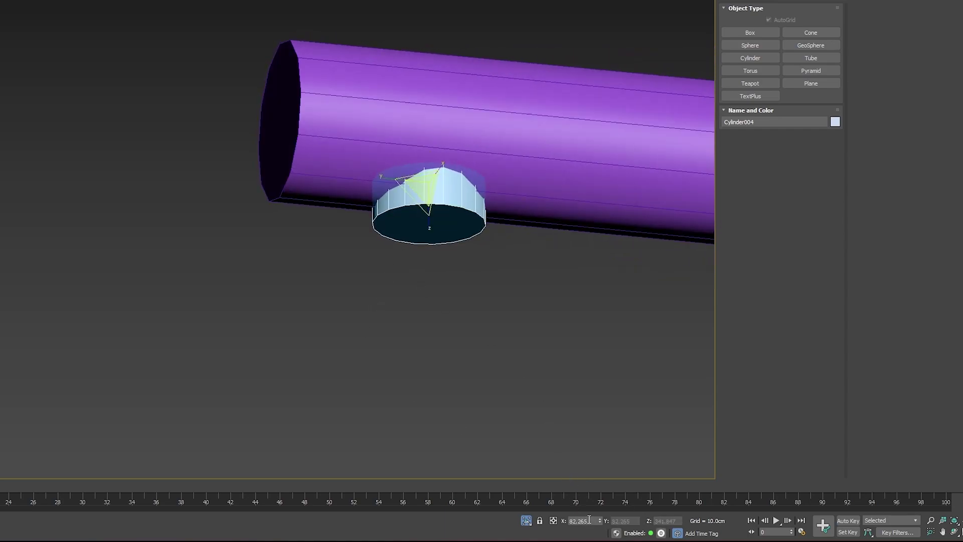
Apply Reset XForm to the nozzle cylinder and inspect its modifier stack.
{"action": "left_click", "coordinate": [919, 7]}
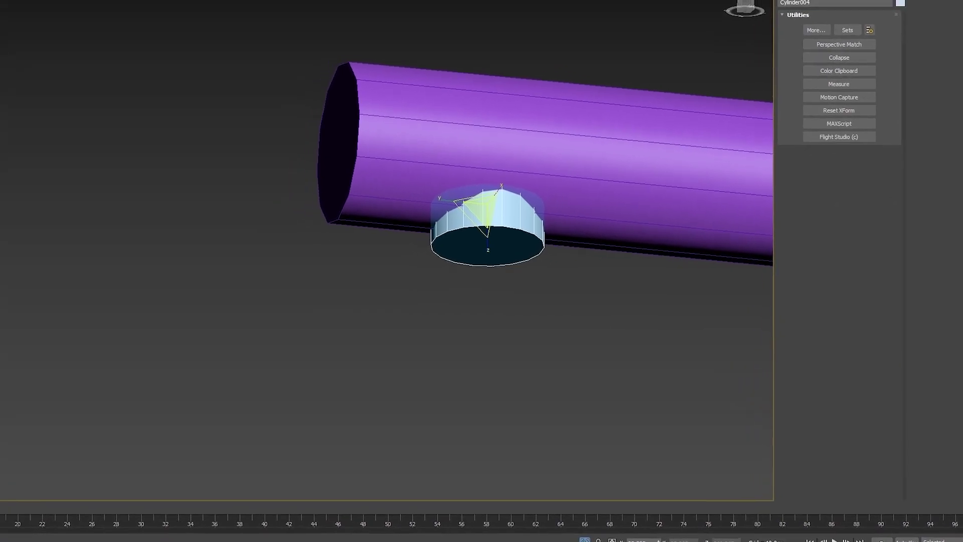
{"action": "left_click", "coordinate": [882, 133]}
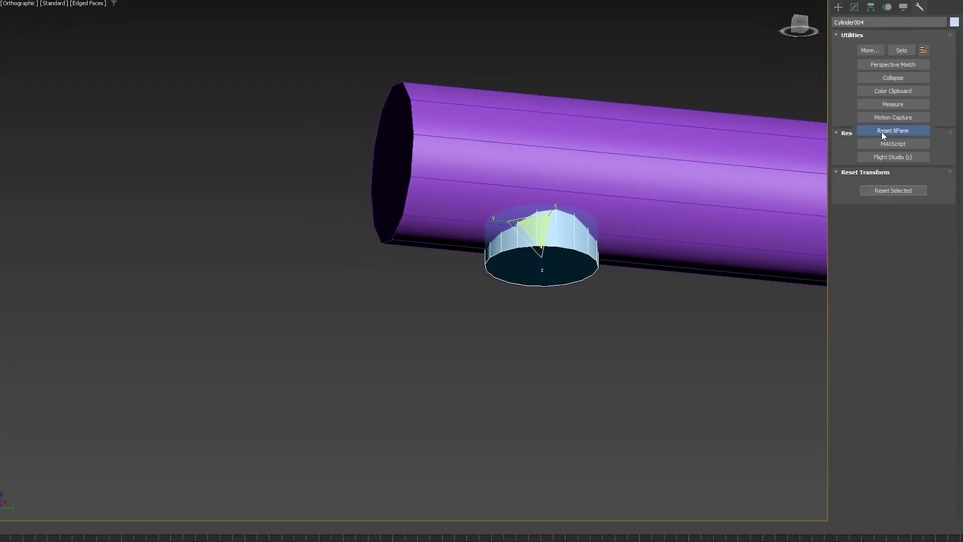
{"action": "left_click", "coordinate": [889, 192]}
{"action": "left_click", "coordinate": [855, 7]}
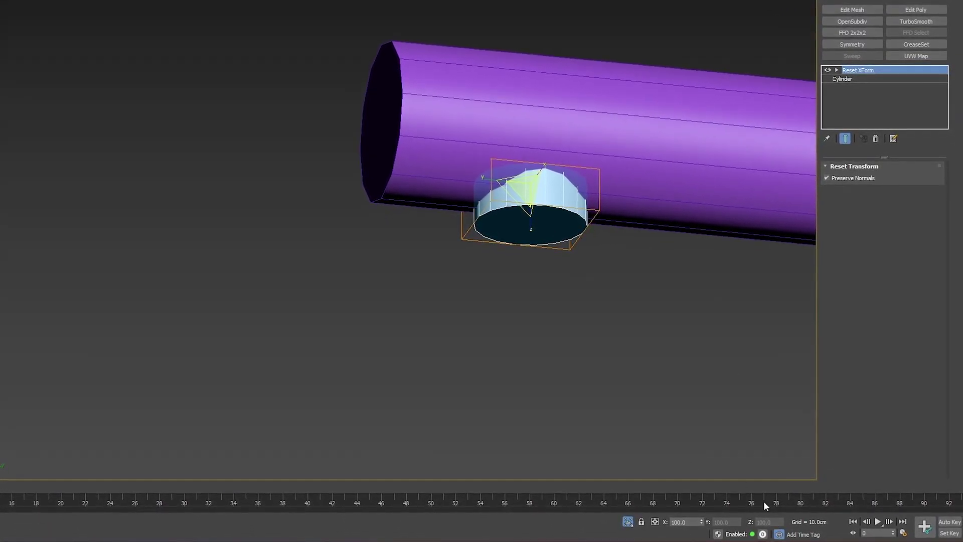
Collapse the nozzle cylinder and its Reset XForm modifier into an Editable Poly.
{"action": "middle_click_drag", "start_coordinate": [532, 286], "coordinate": [553, 256], "text": "alt"}
{"action": "scroll", "coordinate": [546, 172], "scroll_direction": "up", "scroll_amount": 5}
{"action": "middle_click_drag", "start_coordinate": [524, 170], "coordinate": [559, 243], "text": "alt"}
{"action": "scroll", "coordinate": [551, 175], "scroll_direction": "down", "scroll_amount": 3}
{"action": "scroll", "coordinate": [567, 206], "scroll_direction": "down", "scroll_amount": 2}
{"action": "key", "text": "alt+e"}
{"action": "scroll", "coordinate": [531, 204], "scroll_direction": "up", "scroll_amount": 3}
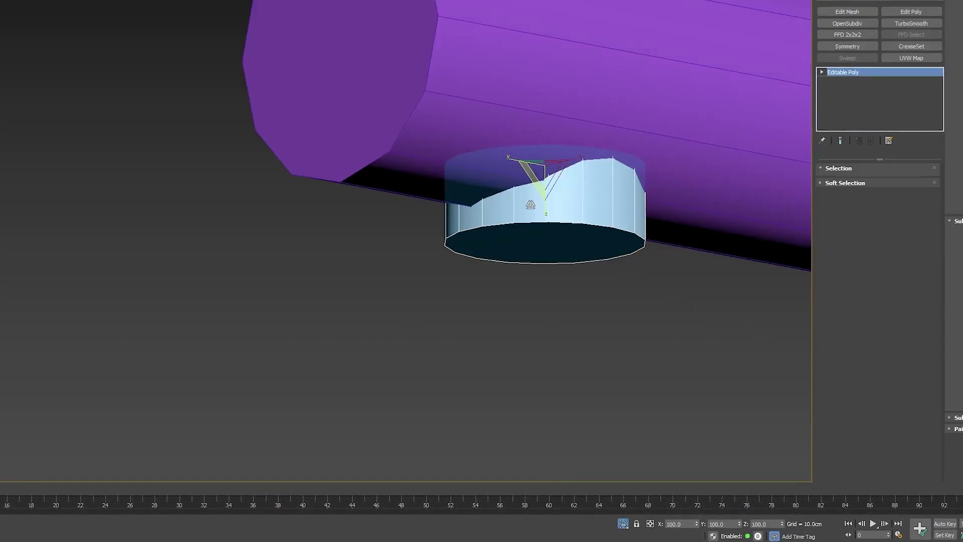
{"action": "middle_click_drag", "start_coordinate": [531, 204], "coordinate": [518, 204], "text": "alt"}
{"action": "scroll", "coordinate": [573, 205], "scroll_direction": "down", "scroll_amount": 5}
{"action": "scroll", "coordinate": [573, 205], "scroll_direction": "up", "scroll_amount": 1}
Try scaling the whole nozzle cylinder uniformly up to 854 percent, and undo it.
{"action": "key", "text": "w"}
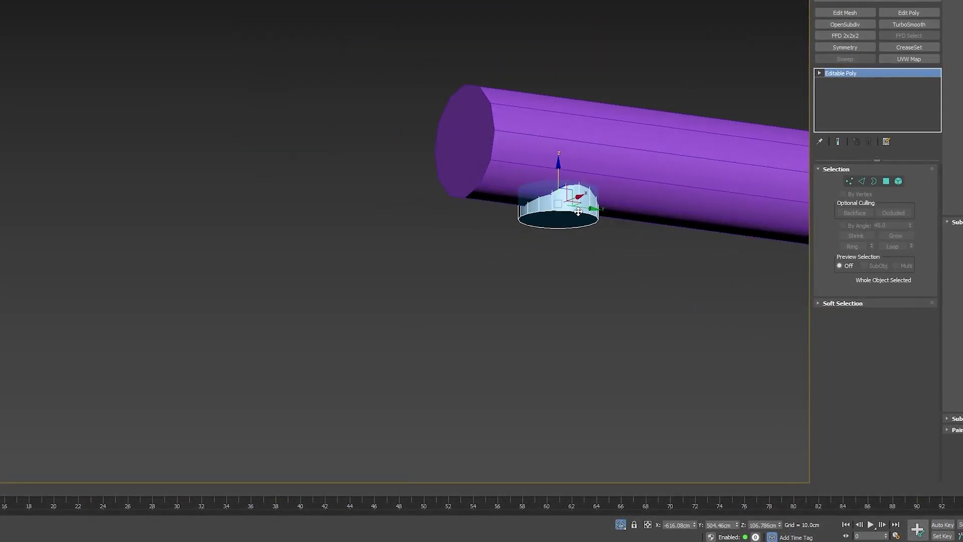
{"action": "key", "text": "r"}
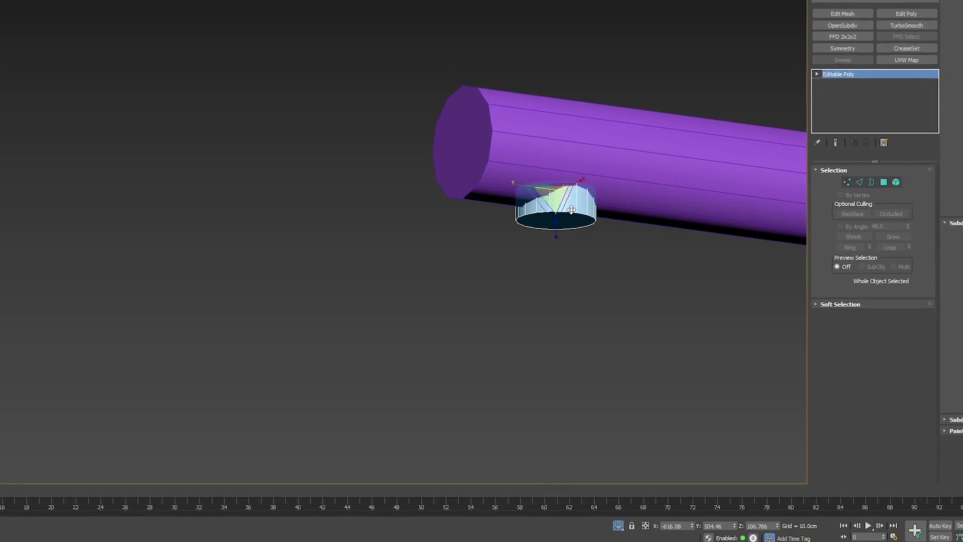
{"action": "scroll", "coordinate": [557, 195], "scroll_direction": "up", "scroll_amount": 3}
{"action": "left_click_drag", "start_coordinate": [556, 198], "coordinate": [545, 1]}
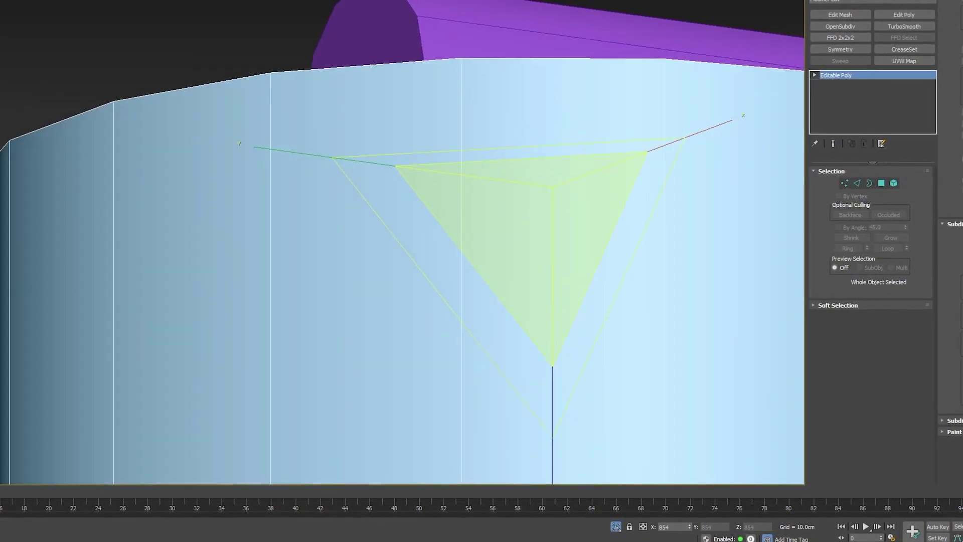
{"action": "key", "text": "ctrl+z"}
{"action": "middle_click_drag", "start_coordinate": [552, 10], "coordinate": [568, 45], "text": "alt"}
{"action": "scroll", "coordinate": [568, 46], "scroll_direction": "down", "scroll_amount": 3}
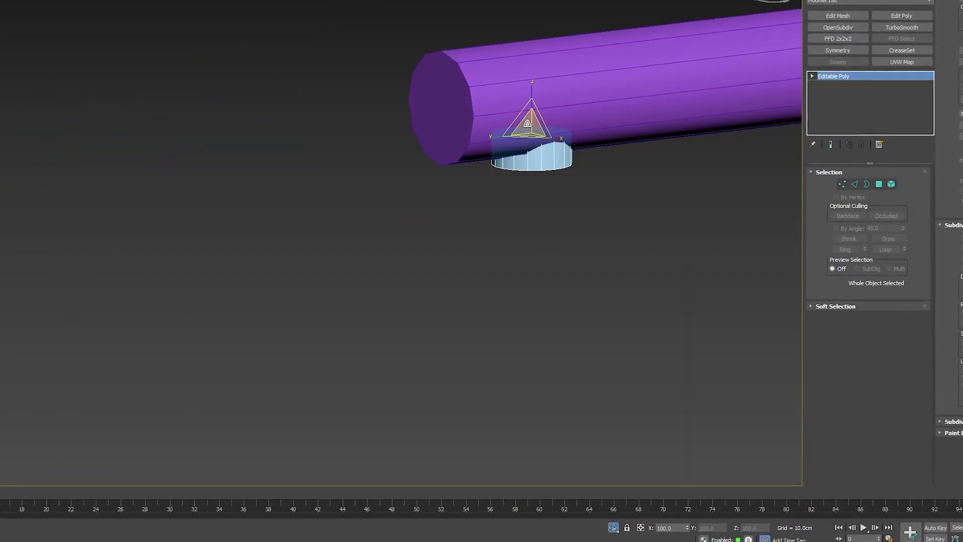
Try scaling all the nozzle cylinder's polygons uniformly at element level to 1766 percent, and undo it.
{"action": "left_click", "coordinate": [879, 184]}
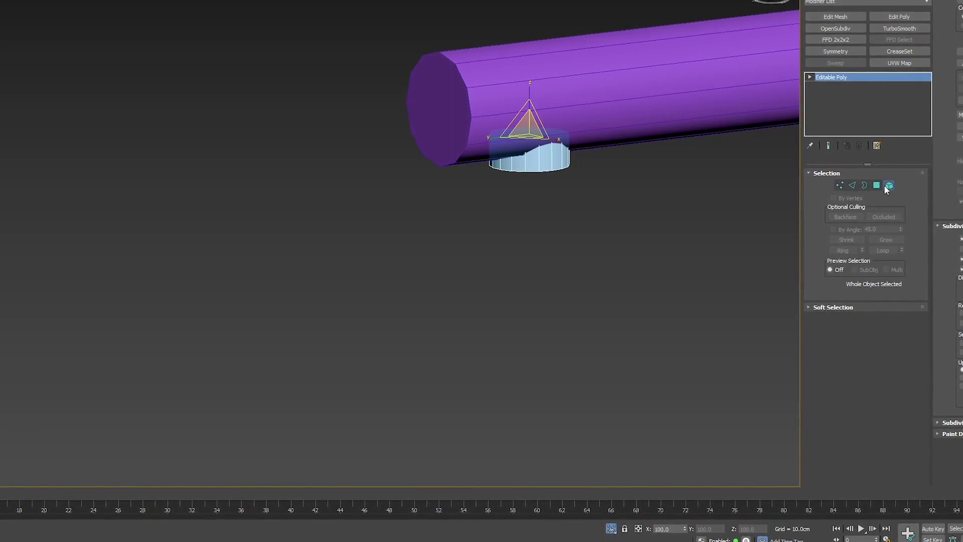
{"action": "left_click_drag", "start_coordinate": [629, 251], "coordinate": [296, 1]}
{"action": "scroll", "coordinate": [525, 154], "scroll_direction": "up", "scroll_amount": 3}
{"action": "left_click_drag", "start_coordinate": [527, 207], "coordinate": [522, 6]}
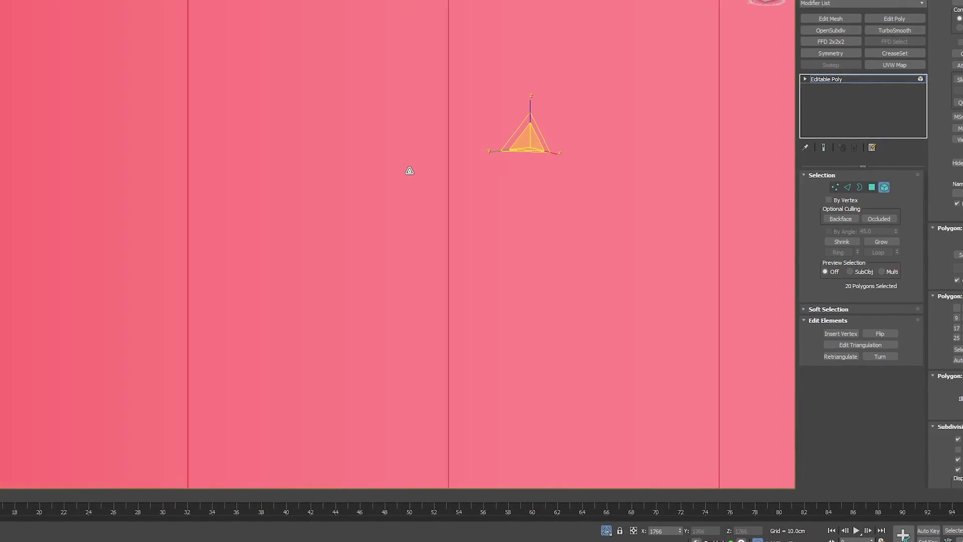
{"action": "scroll", "coordinate": [424, 206], "scroll_direction": "down", "scroll_amount": 4}
{"action": "middle_click_drag", "start_coordinate": [425, 206], "coordinate": [451, 202], "text": "alt"}
{"action": "key", "text": "ctrl+z"}
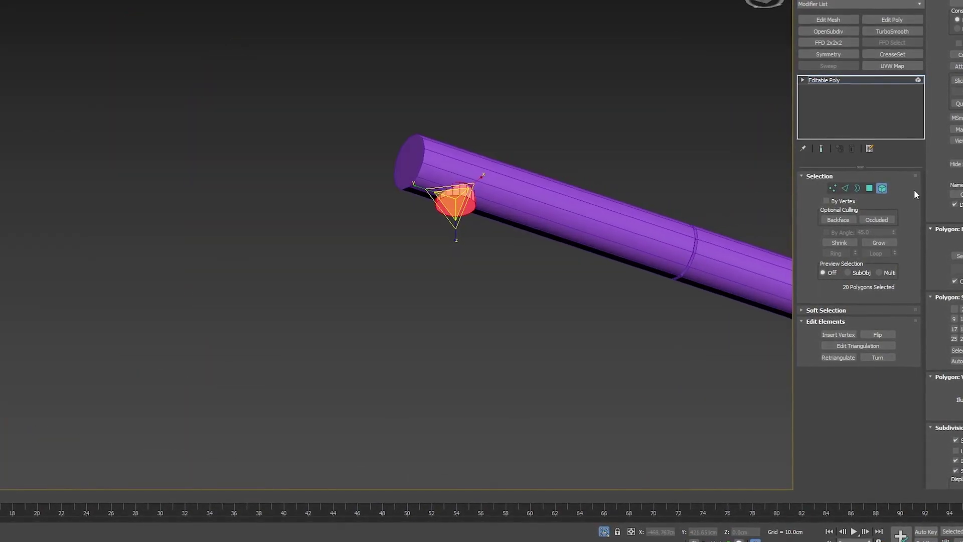
Leave element-level editing of the nozzle cylinder and switch to the Move tool.
{"action": "left_click", "coordinate": [802, 80]}
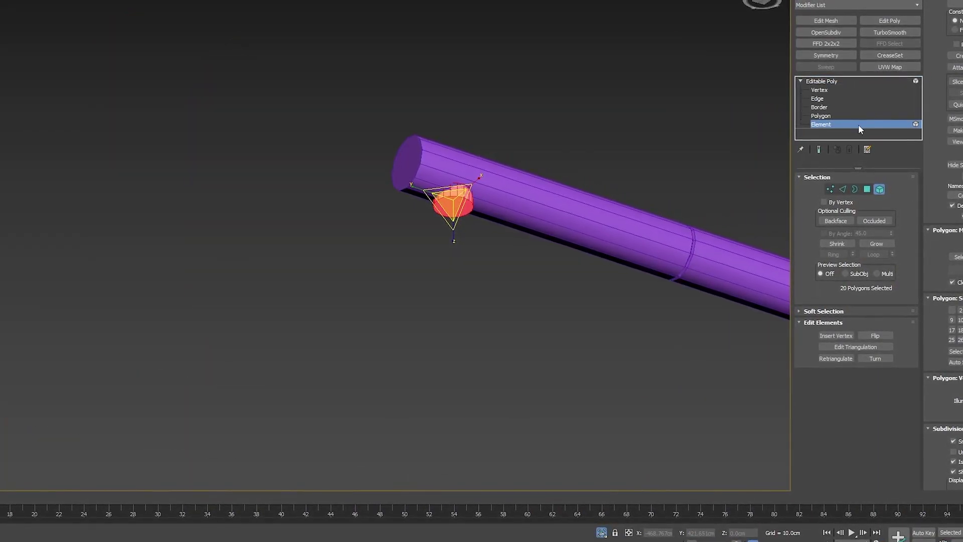
{"action": "left_click", "coordinate": [860, 125]}
{"action": "scroll", "coordinate": [519, 208], "scroll_direction": "up", "scroll_amount": 3}
{"action": "middle_click_drag", "start_coordinate": [517, 210], "coordinate": [404, 188], "text": "alt"}
{"action": "key", "text": "w"}
{"action": "scroll", "coordinate": [402, 184], "scroll_direction": "up", "scroll_amount": 3}
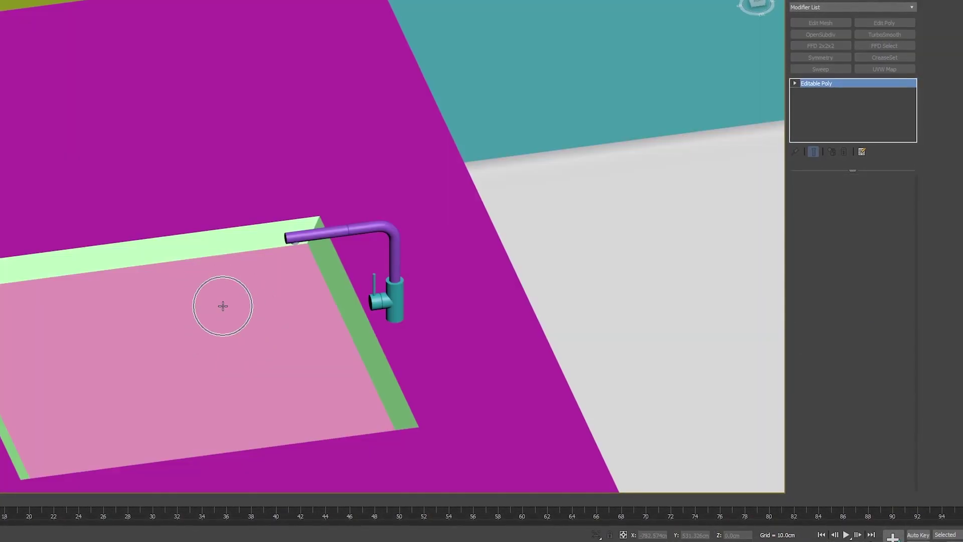
Isolate the counter base and select the floor polygon of its square sink recess for editing.
{"action": "left_click", "coordinate": [221, 305]}
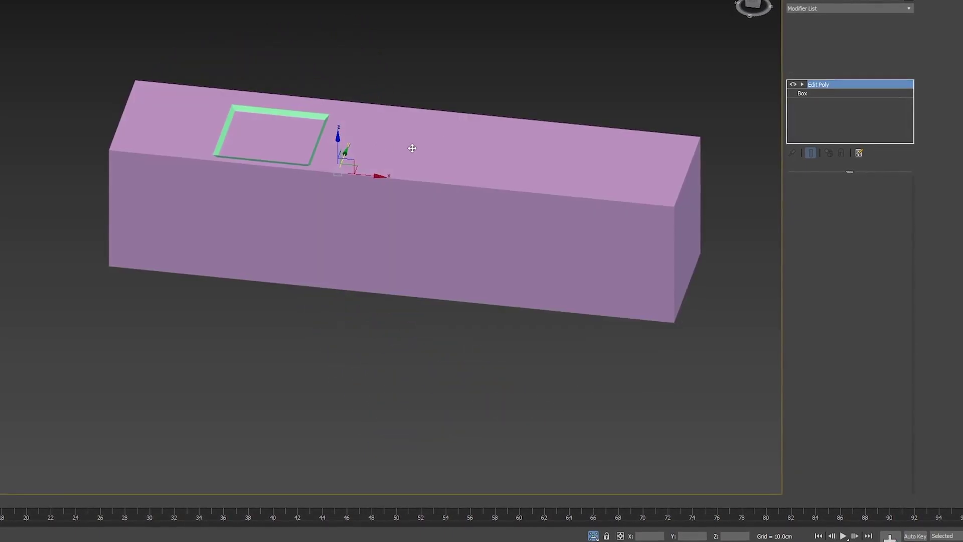
{"action": "left_click", "coordinate": [426, 145]}
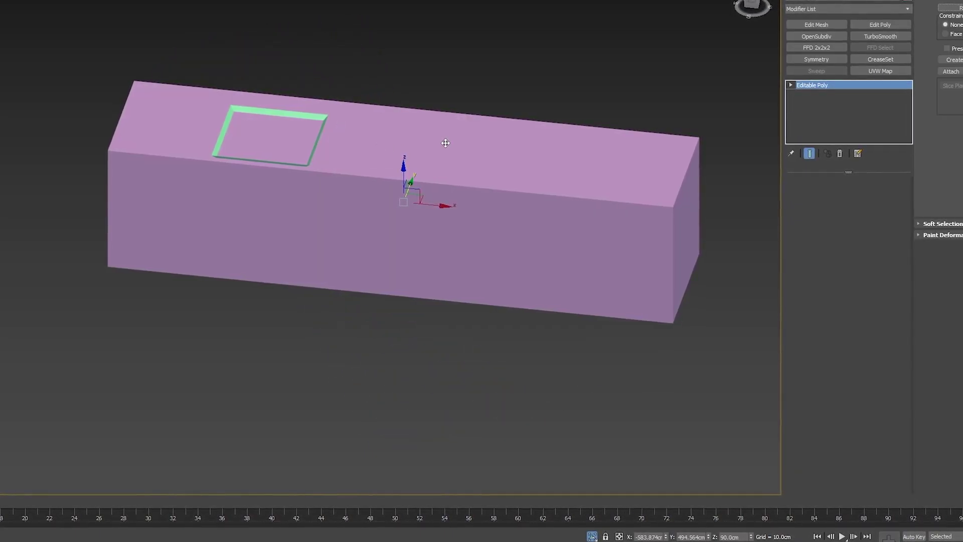
{"action": "key", "text": "t"}
{"action": "scroll", "coordinate": [238, 204], "scroll_direction": "up", "scroll_amount": 4}
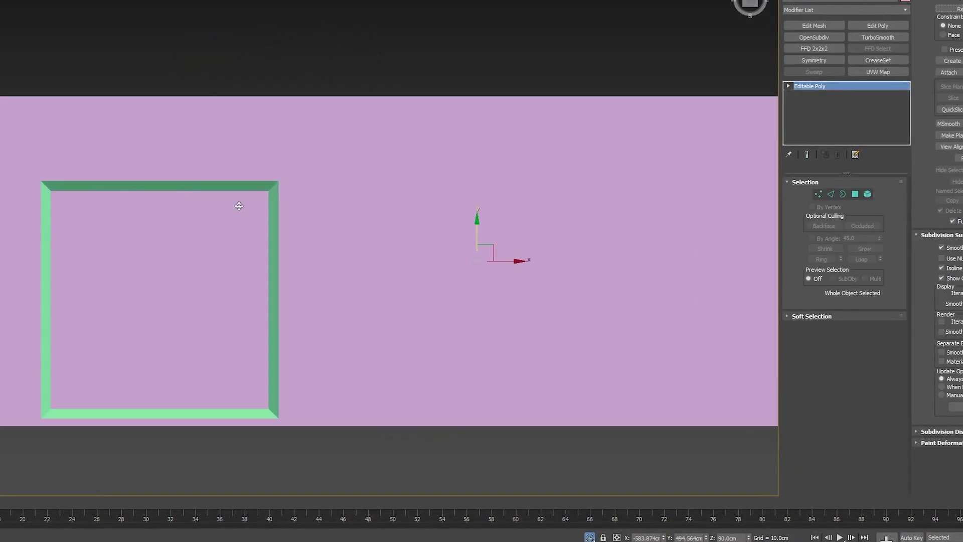
{"action": "key", "text": "F3"}
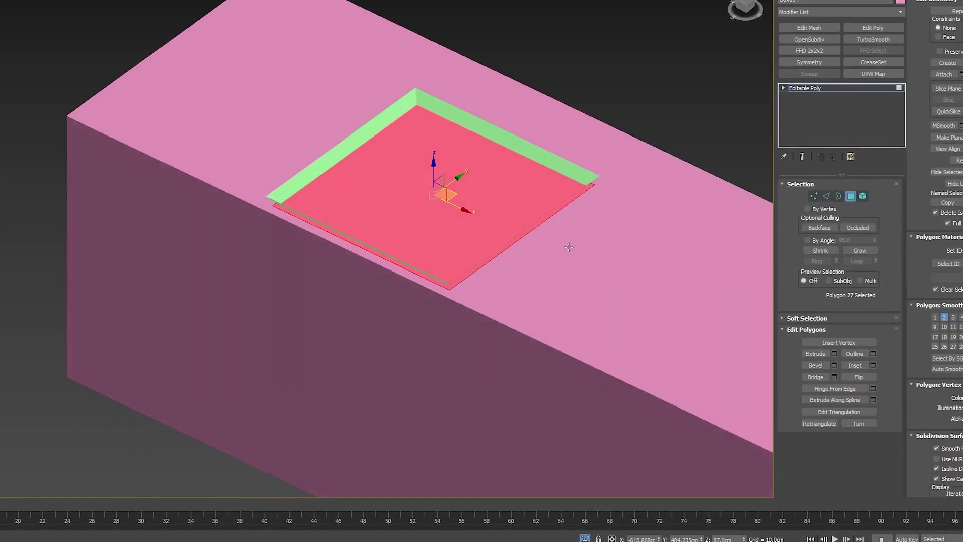
{"action": "middle_click_drag", "start_coordinate": [569, 248], "coordinate": [552, 223], "text": "alt"}
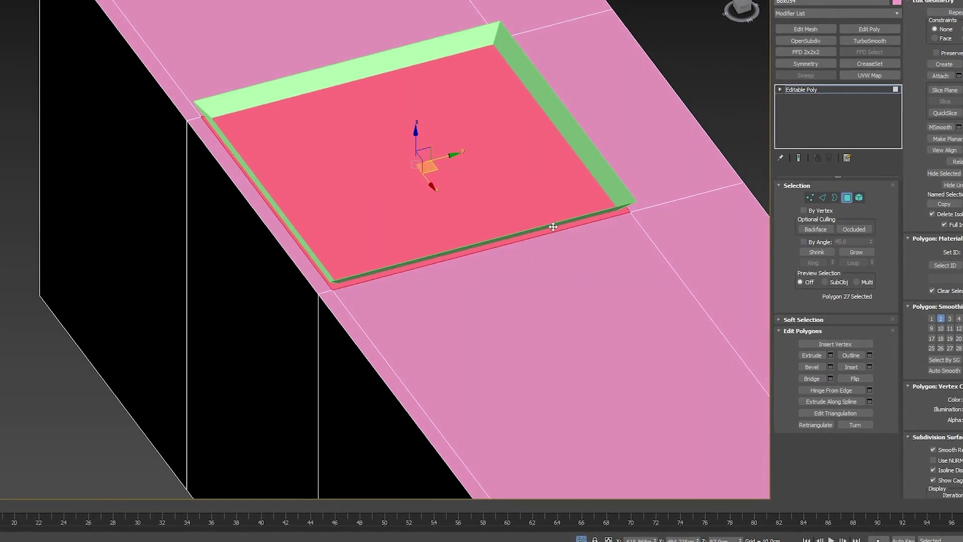
Try extruding the sink recess's floor polygon downward and deleting it, and undo both changes.
{"action": "left_click", "coordinate": [813, 355]}
{"action": "left_click_drag", "start_coordinate": [453, 212], "coordinate": [425, 217]}
{"action": "key", "text": "w"}
{"action": "middle_click_drag", "start_coordinate": [426, 216], "coordinate": [487, 221], "text": "alt"}
{"action": "key", "text": "Delete"}
{"action": "key", "text": "ctrl+z"}
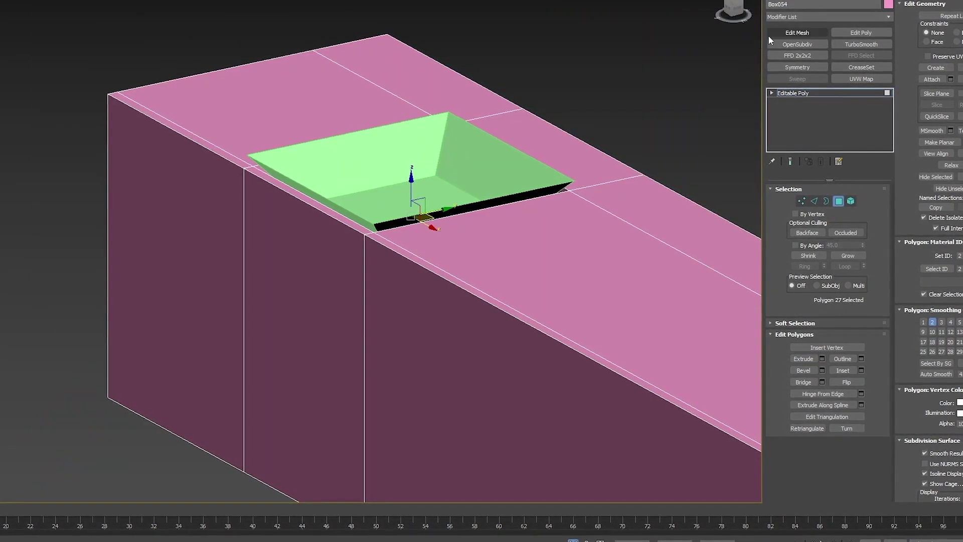
{"action": "key", "text": "ctrl+z"}
{"action": "key", "text": "ctrl+z"}
Extrude the sink recess's floor polygon downward into a deep basin, end isolation and deselect the counter base.
{"action": "left_click", "coordinate": [424, 179]}
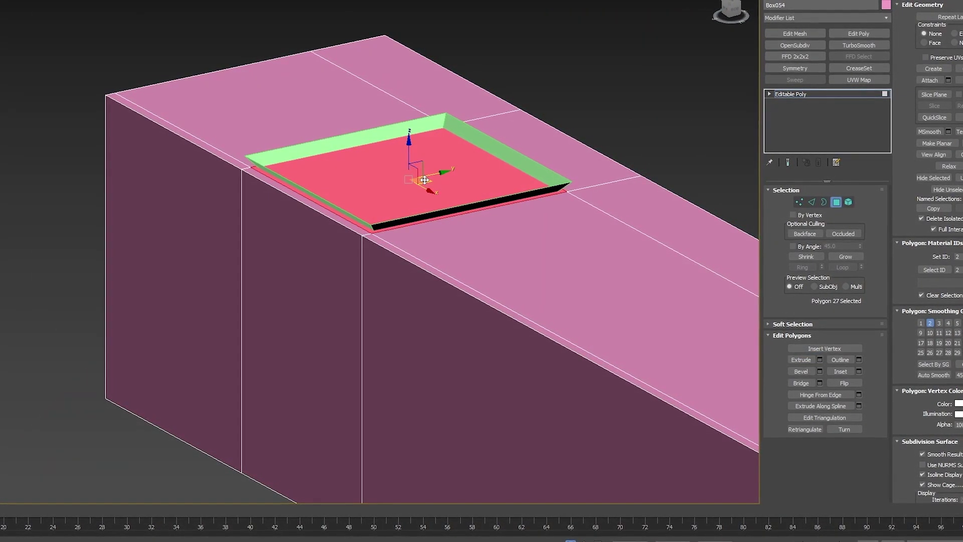
{"action": "right_click", "coordinate": [448, 168]}
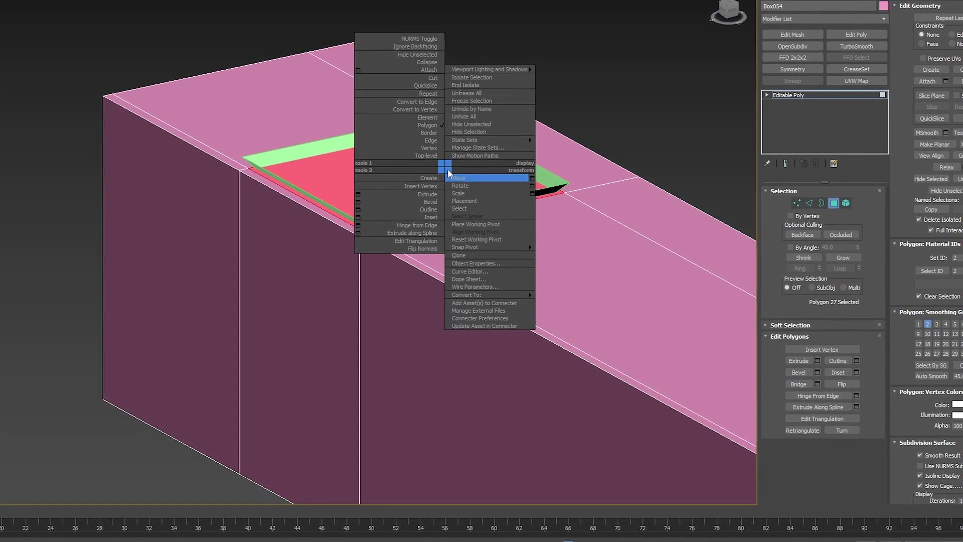
{"action": "left_click", "coordinate": [460, 186]}
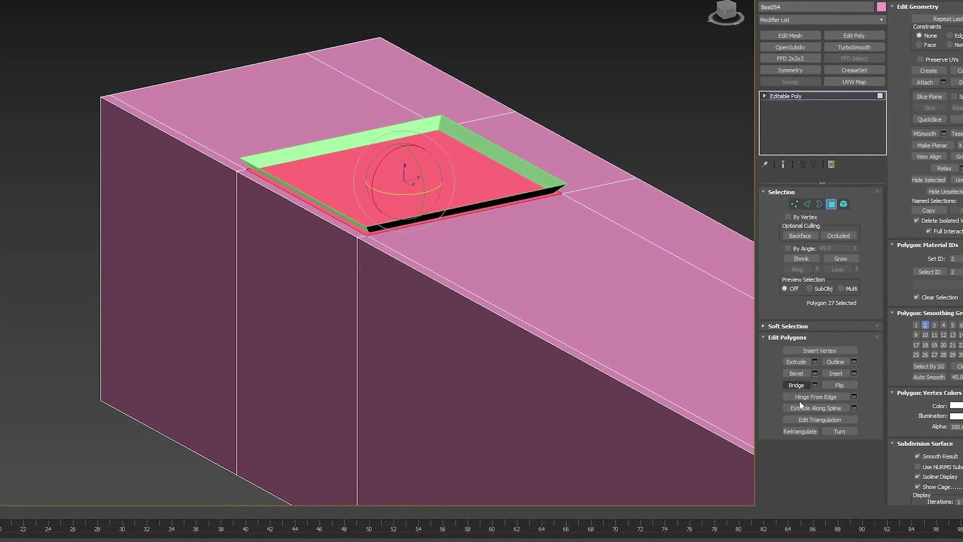
{"action": "left_click", "coordinate": [796, 362]}
{"action": "left_click_drag", "start_coordinate": [407, 201], "coordinate": [397, 235]}
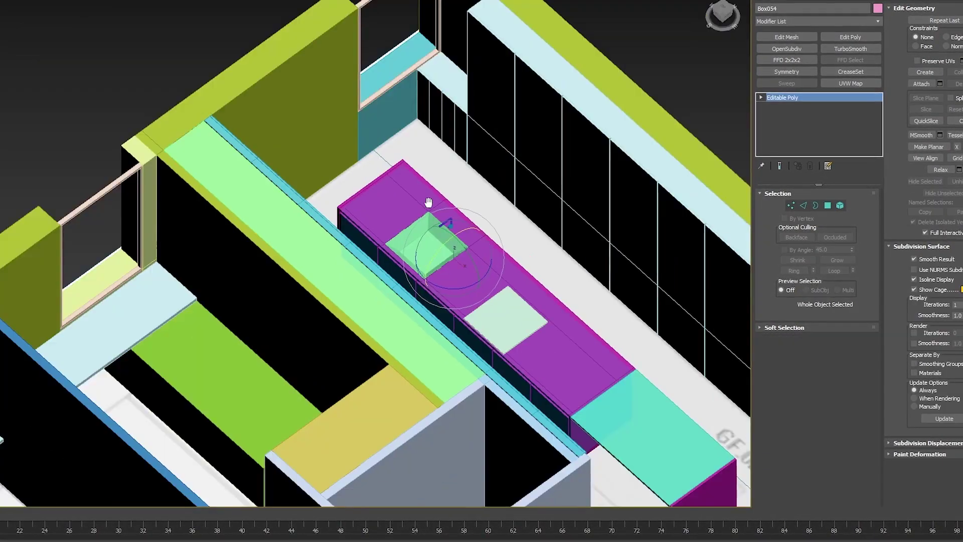
{"action": "middle_click_drag", "start_coordinate": [428, 203], "coordinate": [301, 194], "text": "alt"}
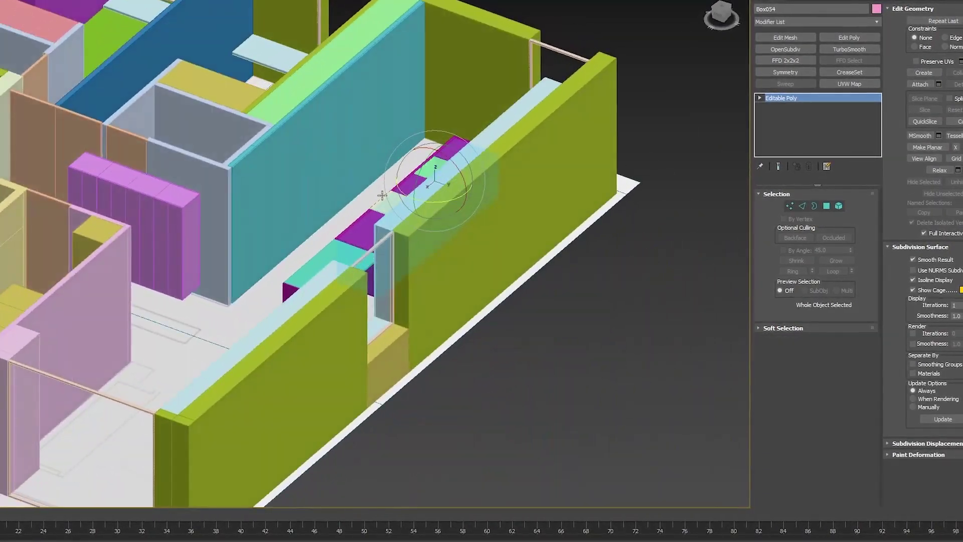
{"action": "left_click", "coordinate": [544, 380]}
Select the faucet's spout beside the basin and frame it to examine the finished faucet up close.
{"action": "scroll", "coordinate": [413, 271], "scroll_direction": "up", "scroll_amount": 10}
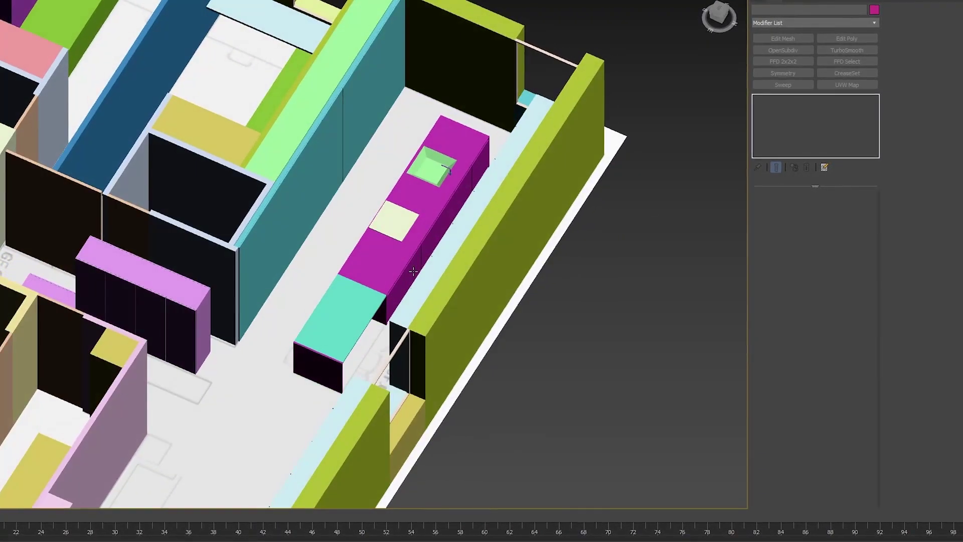
{"action": "scroll", "coordinate": [412, 271], "scroll_direction": "down", "scroll_amount": 5}
{"action": "middle_click_drag", "start_coordinate": [413, 271], "coordinate": [544, 239], "text": "alt"}
{"action": "scroll", "coordinate": [180, 274], "scroll_direction": "up", "scroll_amount": 5}
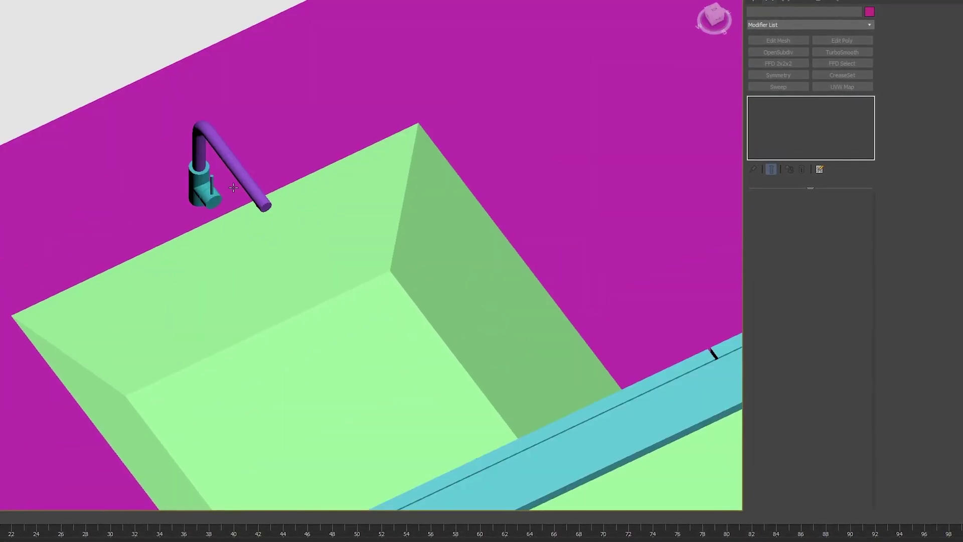
{"action": "left_click", "coordinate": [226, 156]}
{"action": "key", "text": "z"}
{"action": "middle_click_drag", "start_coordinate": [254, 169], "coordinate": [173, 139], "text": "alt"}
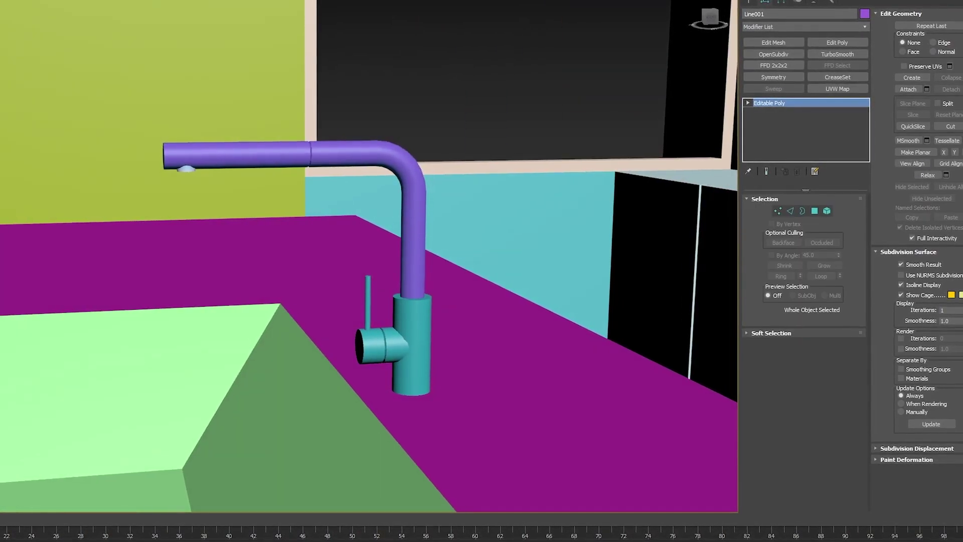